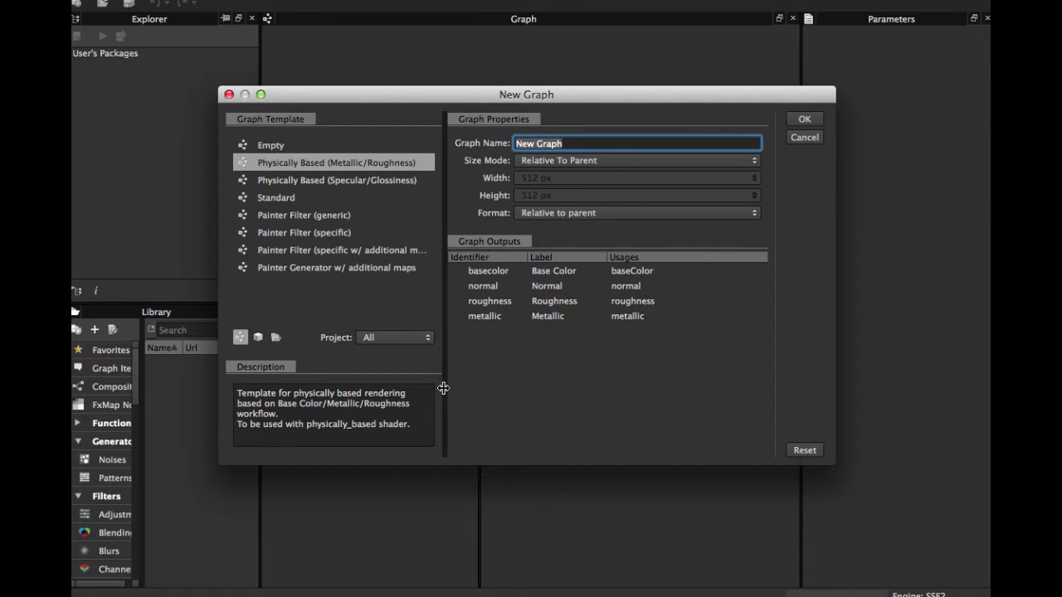
# Step: Name the new graph substance_new
pyautogui.moveTo(469, 95); pyautogui.dragTo(476, 88)
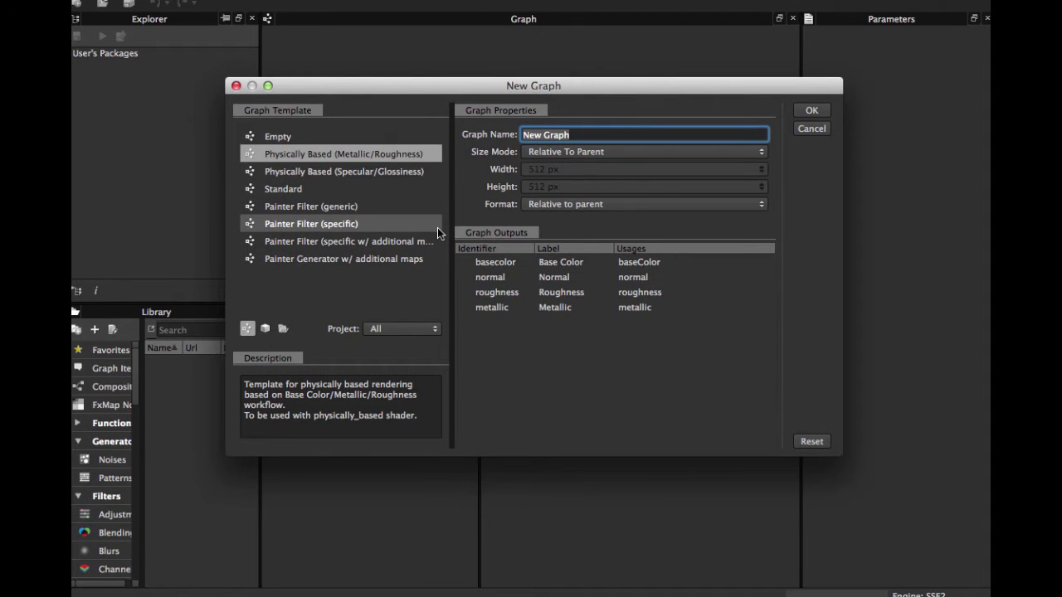
pyautogui.press('Tab')
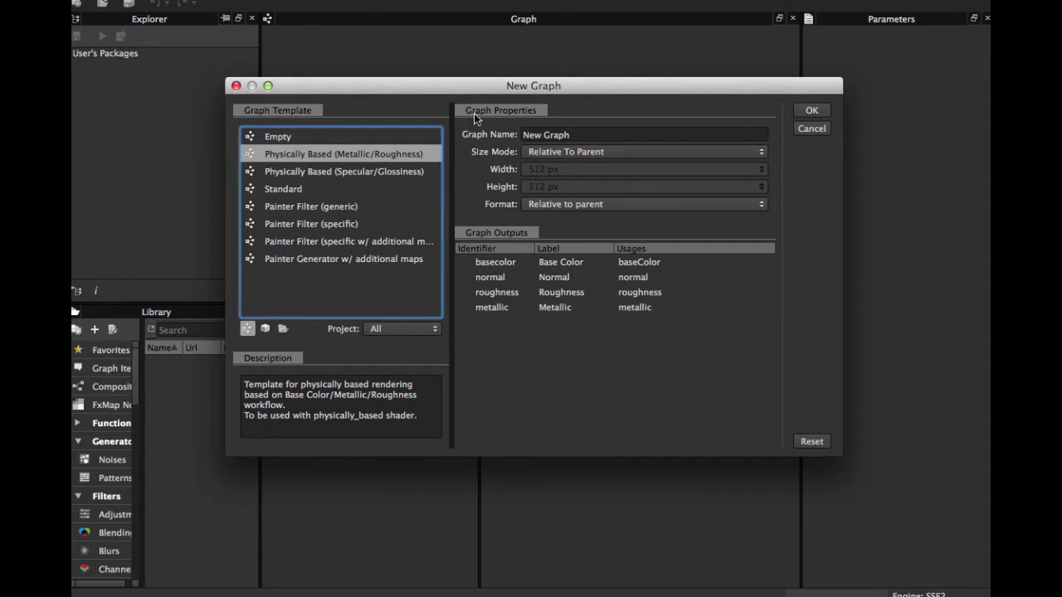
pyautogui.moveTo(503, 88); pyautogui.dragTo(517, 83)
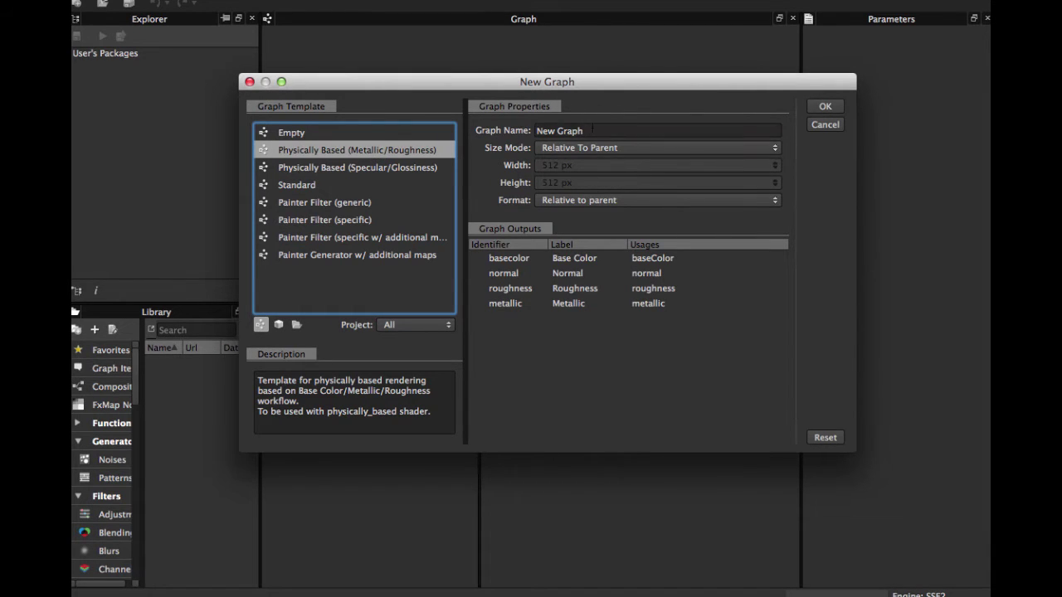
pyautogui.press('Tab')
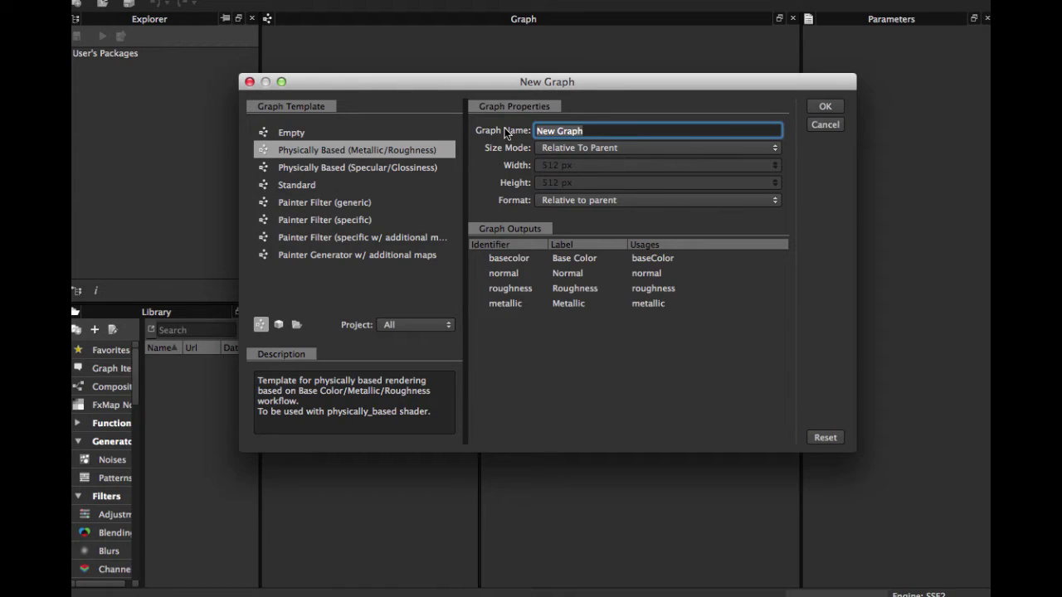
pyautogui.write('subb')
pyautogui.press('BackSpace')
pyautogui.press('BackSpace')
pyautogui.press('BackSpace')
pyautogui.press('BackSpace')
pyautogui.write('substance_new')
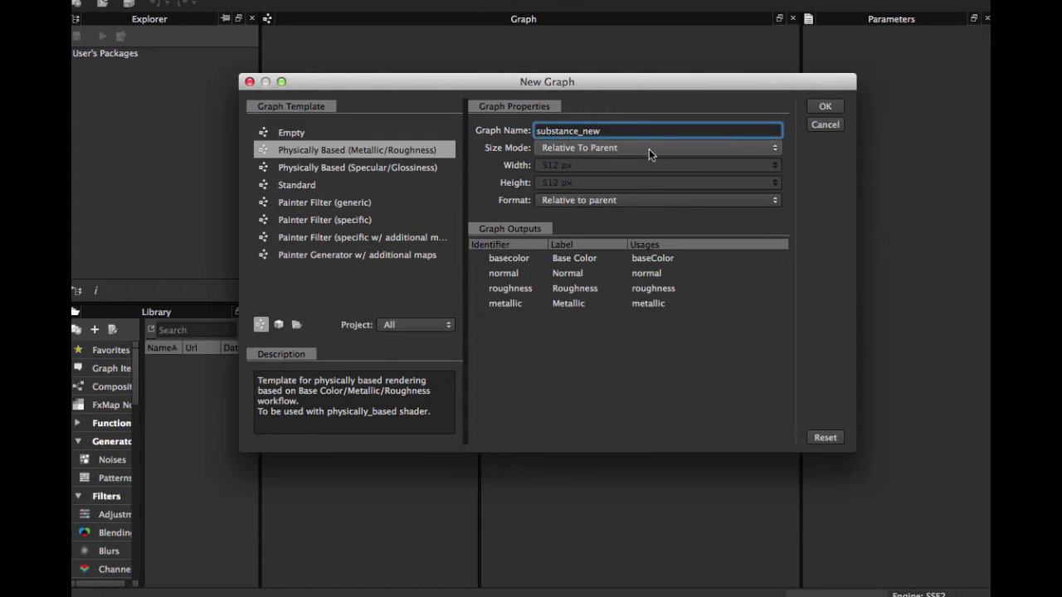
# Step: Set the size mode to Relative To Parent and create the graph from the Physically Based (Metallic/Roughness) template
pyautogui.moveTo(645, 148)
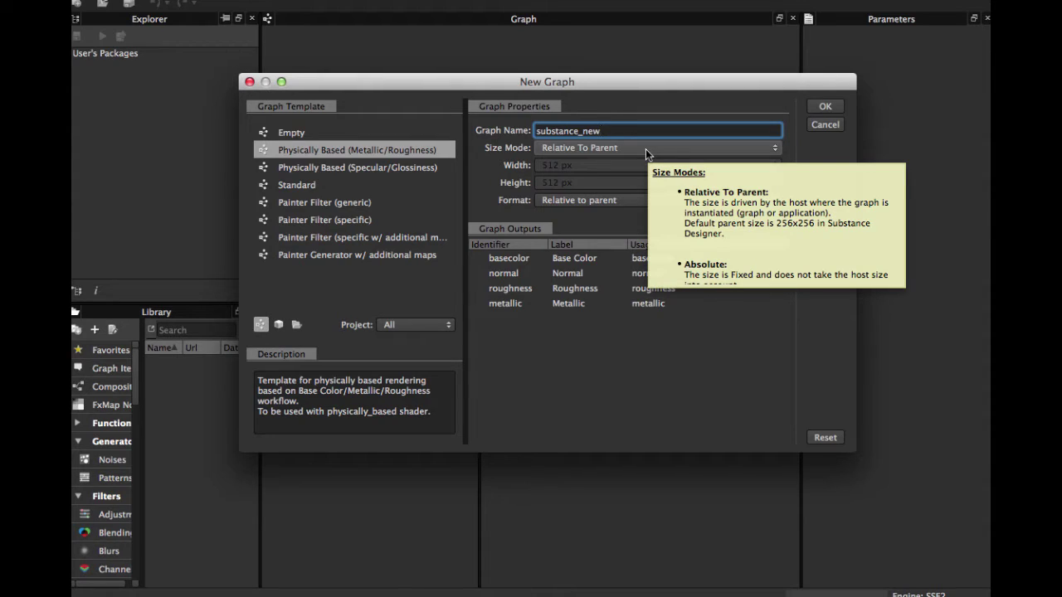
pyautogui.click(581, 150)
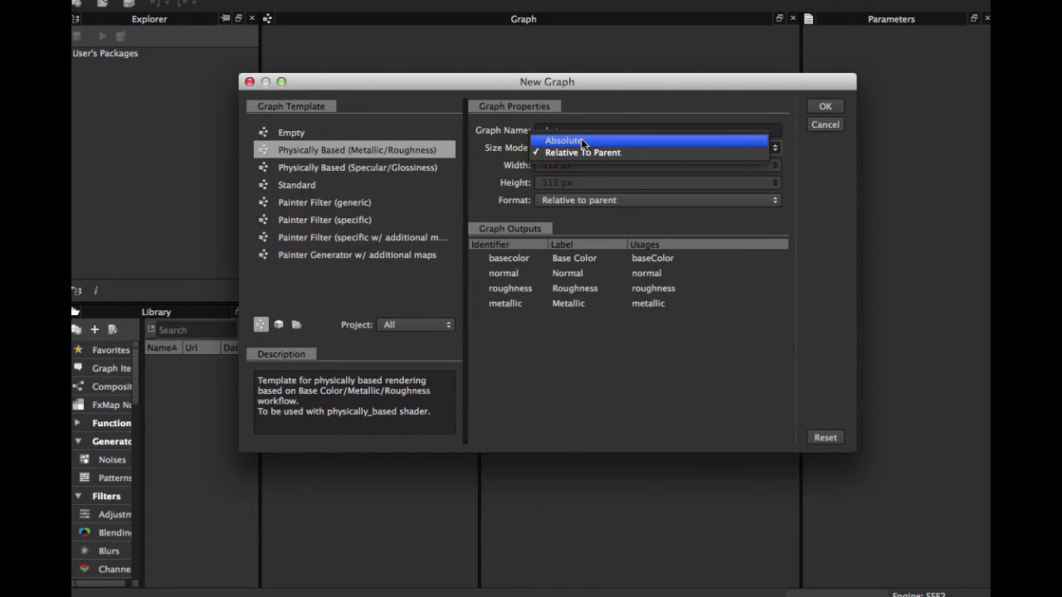
pyautogui.click(564, 140)
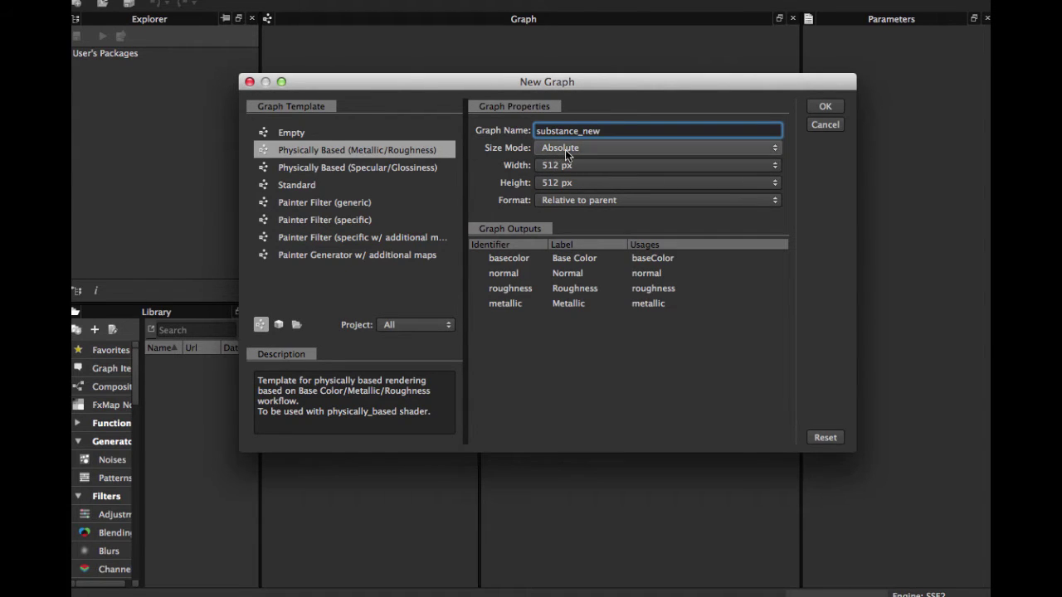
pyautogui.click(598, 149)
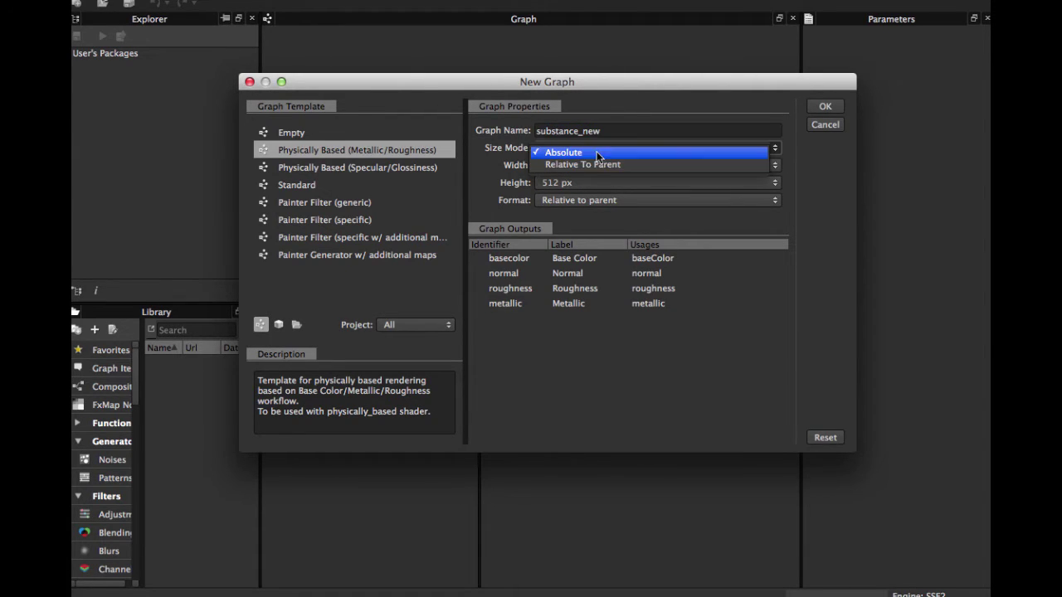
pyautogui.click(590, 163)
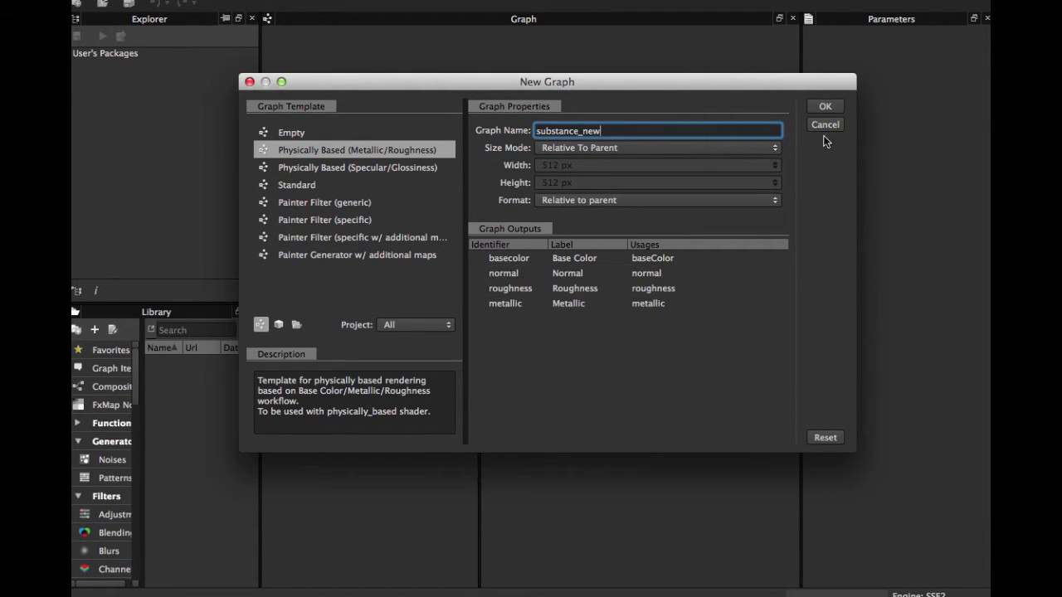
pyautogui.click(824, 106)
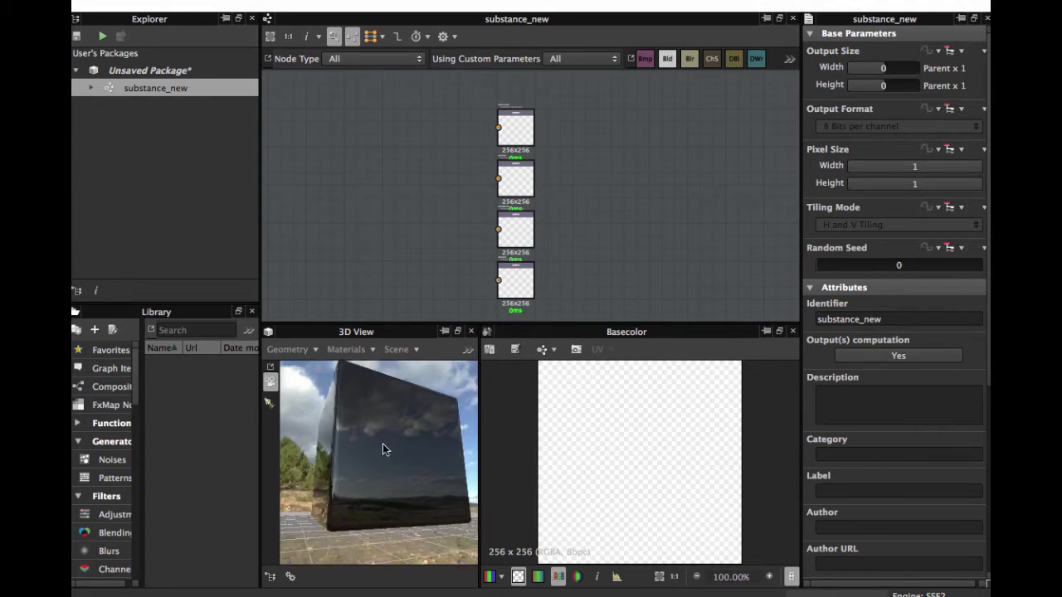
# Step: Add a Wood Fibers 2 node to the graph, on the input side of the output nodes
pyautogui.moveTo(382, 443); pyautogui.dragTo(392, 470)
pyautogui.scroll(-3, 450, 206)
pyautogui.moveTo(454, 205); pyautogui.dragTo(435, 241, button='middle')
pyautogui.scroll(5, 491, 207)
pyautogui.scroll(2, 436, 246)
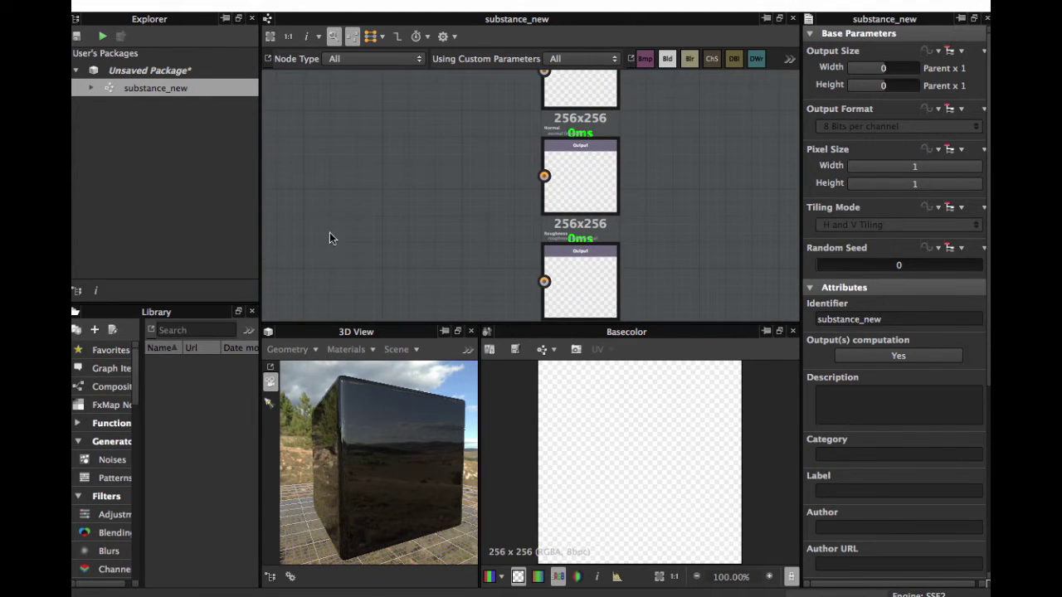
pyautogui.press('space')
pyautogui.write('woo')
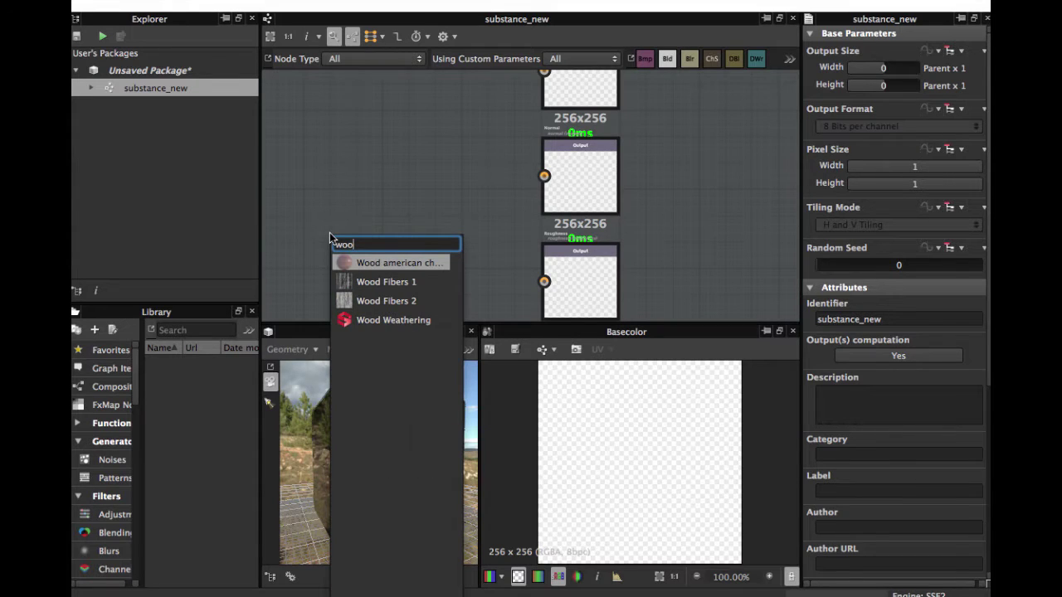
pyautogui.click(378, 301)
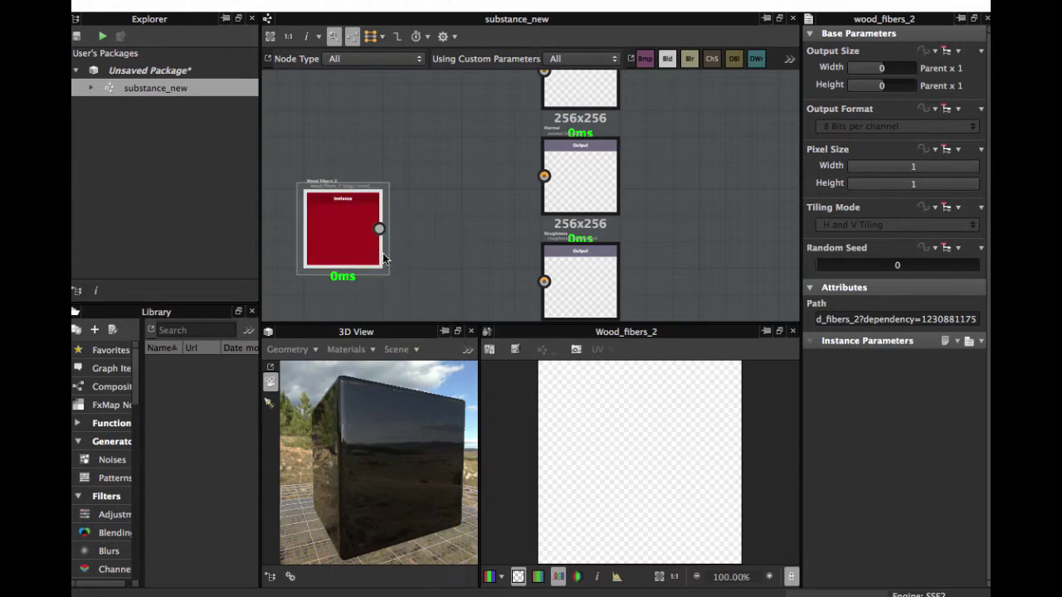
# Step: Add a Normal node between Wood Fibers 2 and the Normal output and connect all three
pyautogui.scroll(-1, 344, 178)
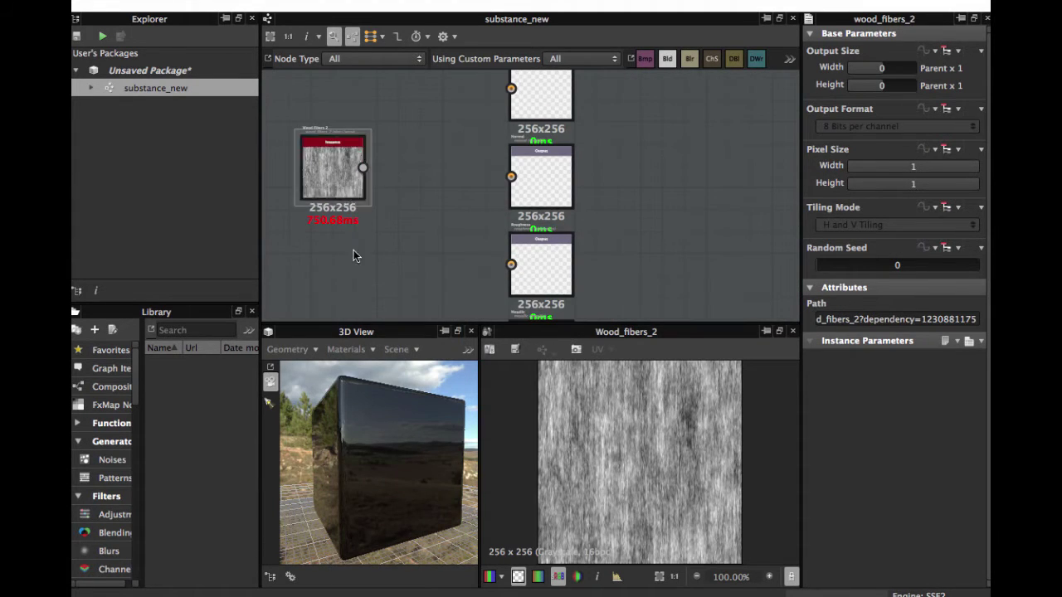
pyautogui.press('space')
pyautogui.click(396, 527)
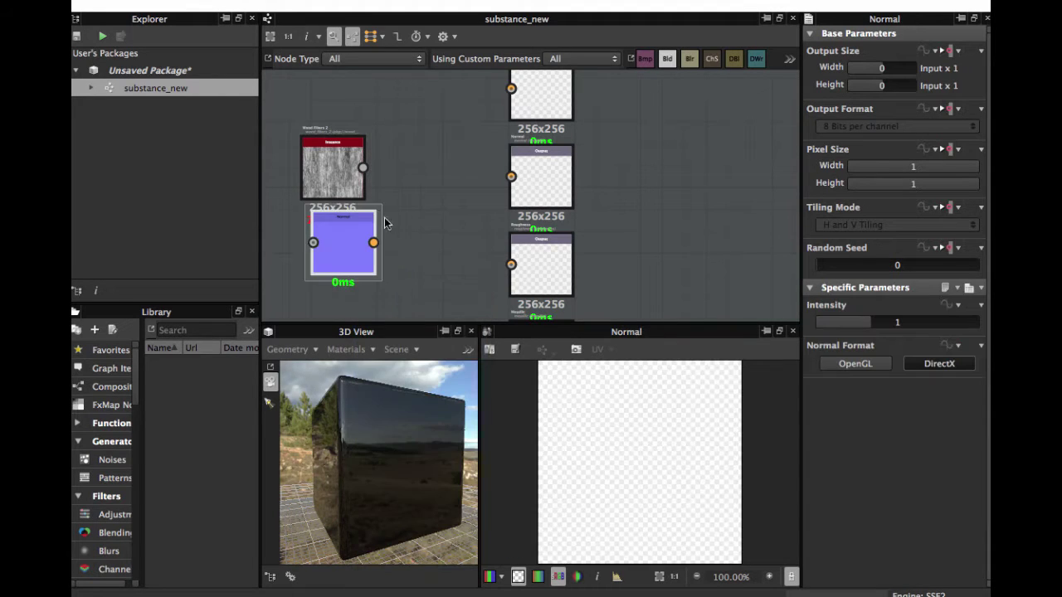
pyautogui.moveTo(394, 211); pyautogui.dragTo(448, 167)
pyautogui.moveTo(384, 176); pyautogui.dragTo(402, 177)
pyautogui.moveTo(341, 169); pyautogui.dragTo(308, 178)
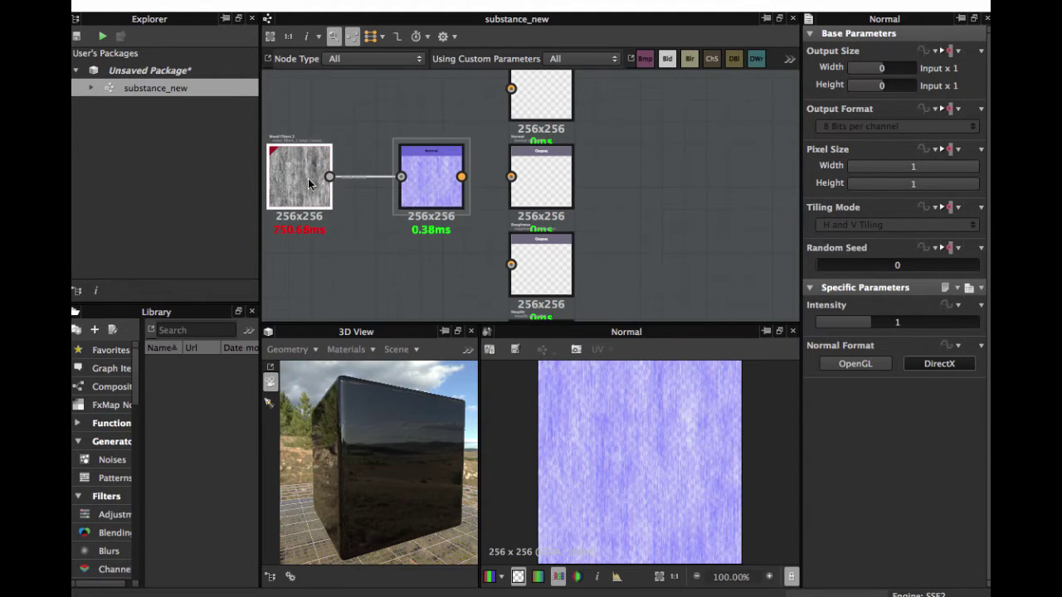
pyautogui.moveTo(435, 184); pyautogui.dragTo(517, 183)
# Step: Add a Gradient Map node above the Wood Fibers 2 node and open its Gradient Editor
pyautogui.moveTo(494, 218); pyautogui.dragTo(589, 304, button='middle')
pyautogui.click(443, 192)
pyautogui.press('space')
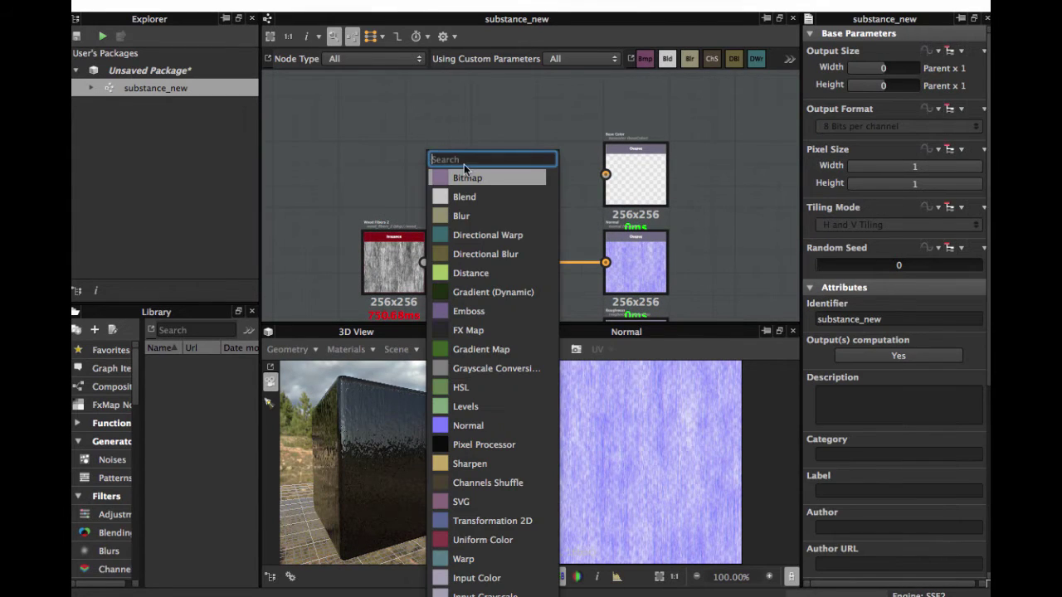
pyautogui.click(481, 349)
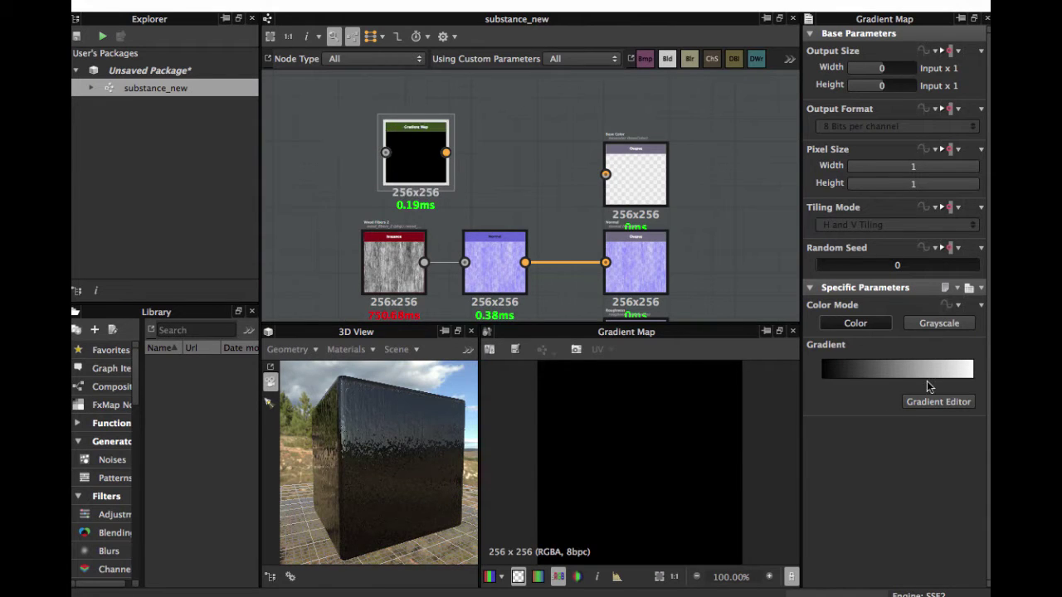
pyautogui.moveTo(319, 497); pyautogui.dragTo(269, 532)
pyautogui.scroll(-3, 373, 489)
pyautogui.moveTo(374, 492); pyautogui.dragTo(362, 453)
pyautogui.click(940, 403)
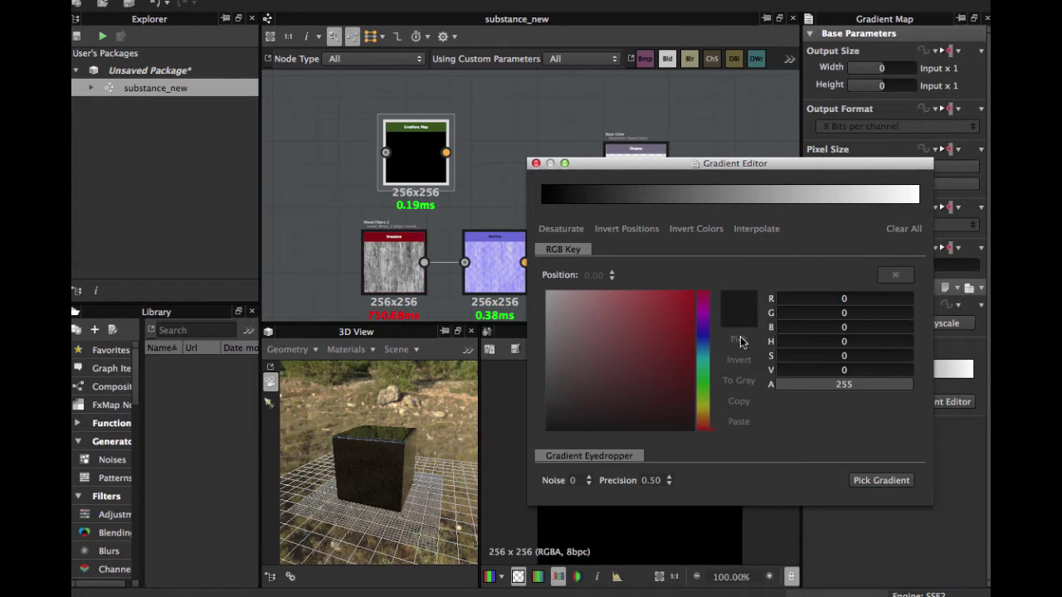
pyautogui.click(881, 480)
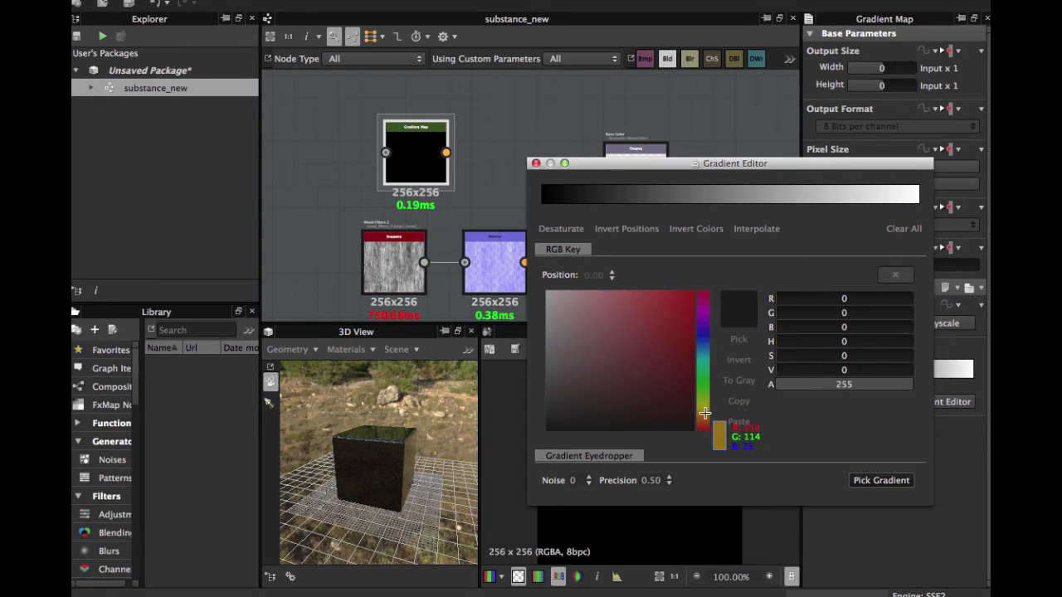
pyautogui.press('Escape')
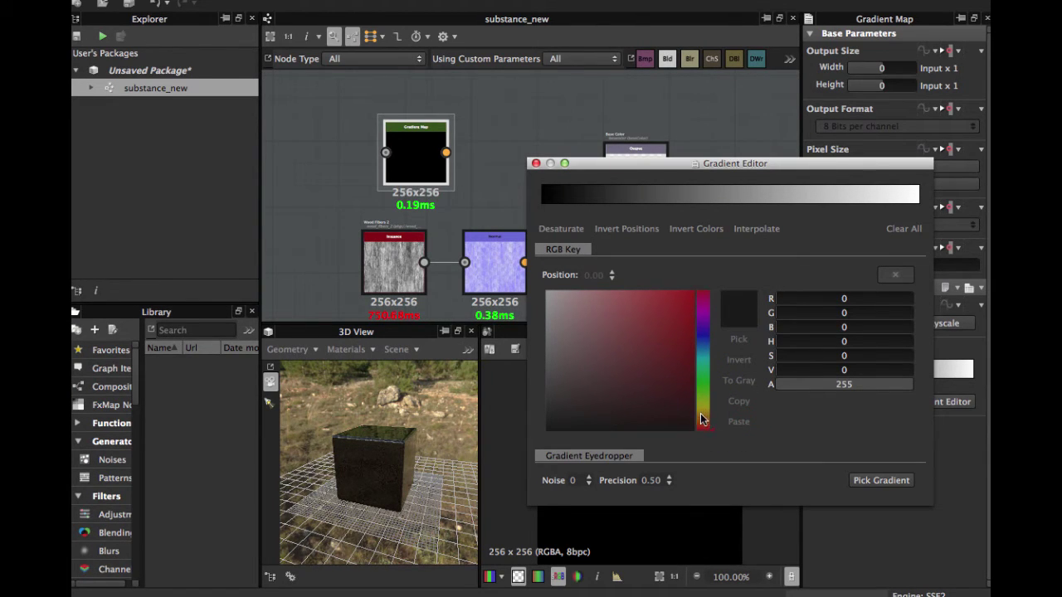
pyautogui.click(573, 210)
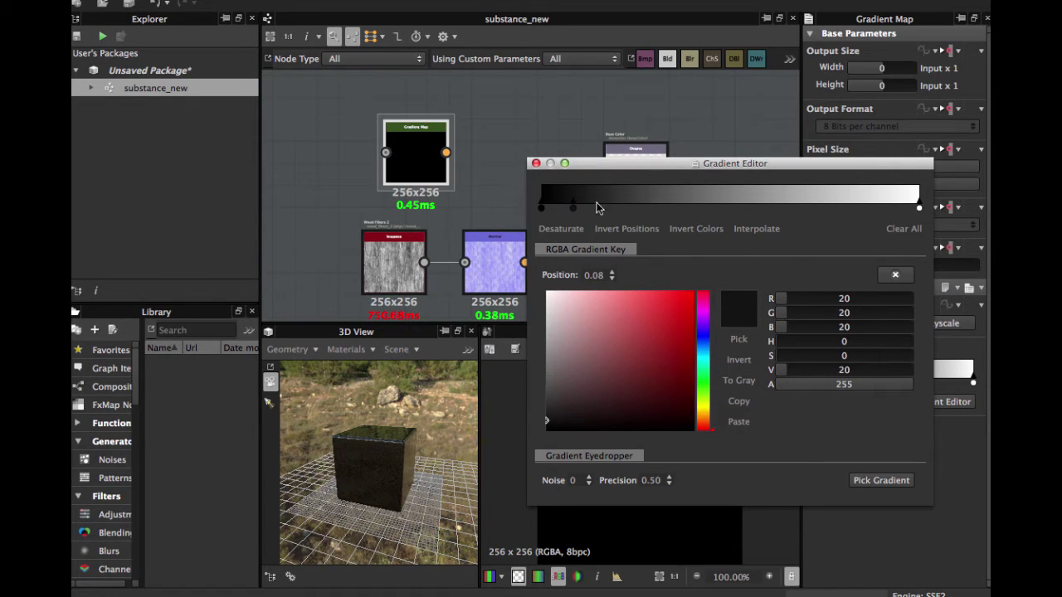
pyautogui.click(896, 275)
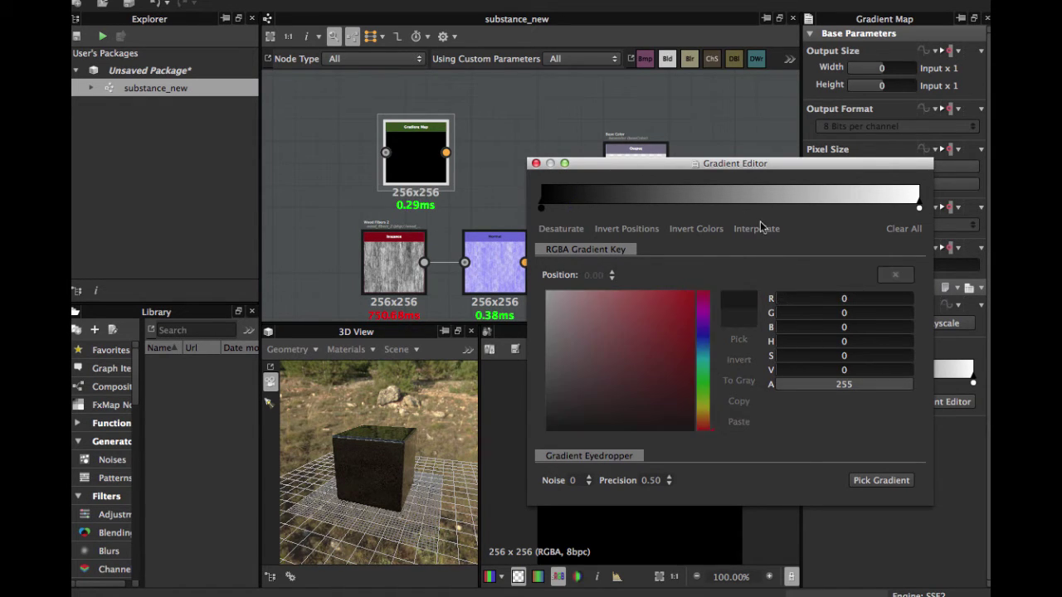
# Step: Color the gradient's start key dark brown (RGB 94, 60, 16) and its end key lighter brown (RGB 176, 109, 27)
pyautogui.click(542, 208)
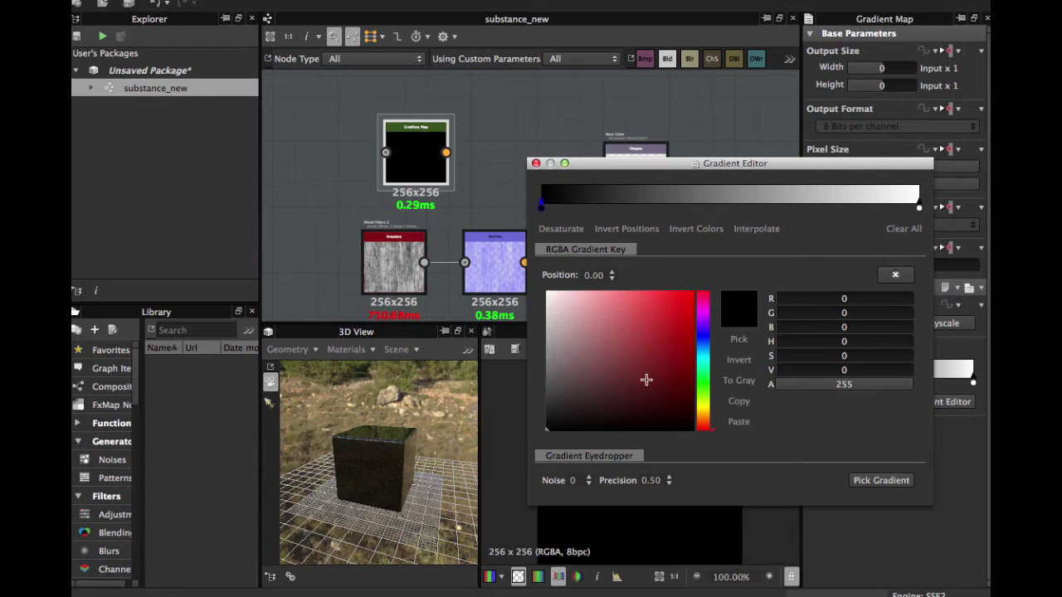
pyautogui.click(703, 418)
pyautogui.click(671, 379)
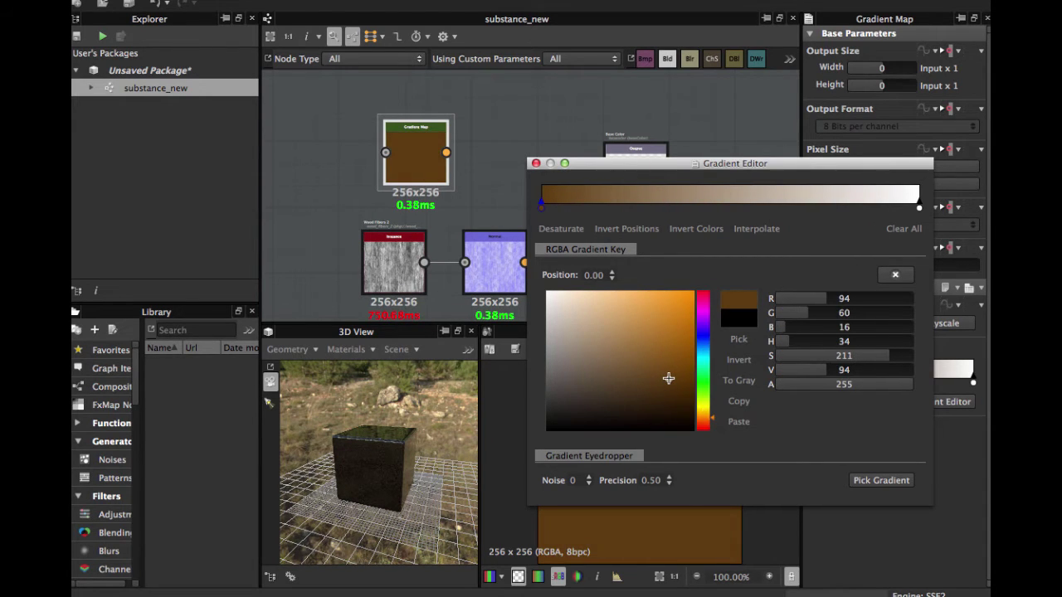
pyautogui.click(918, 207)
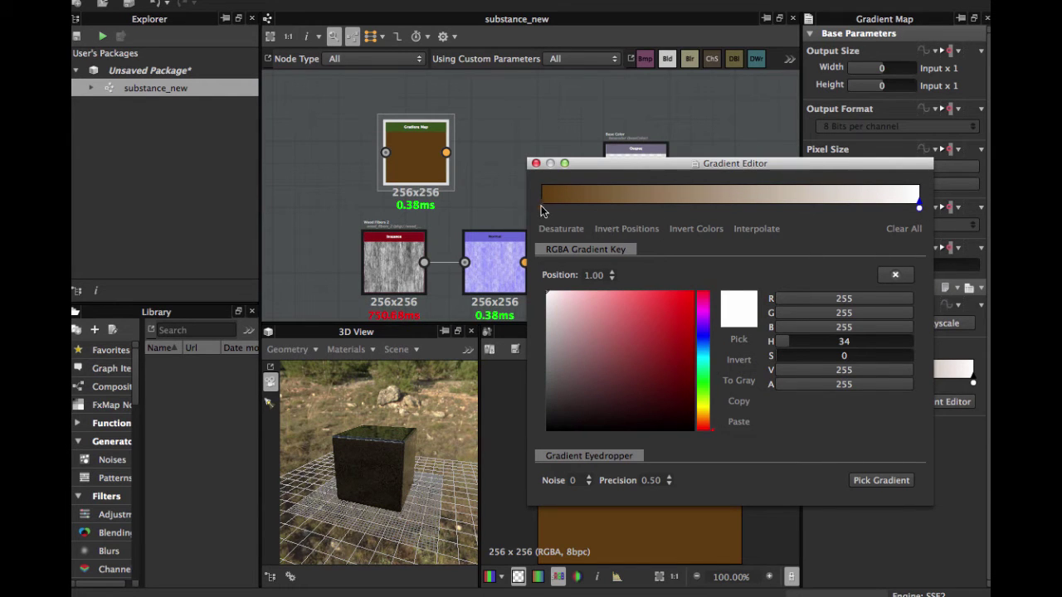
pyautogui.click(739, 341)
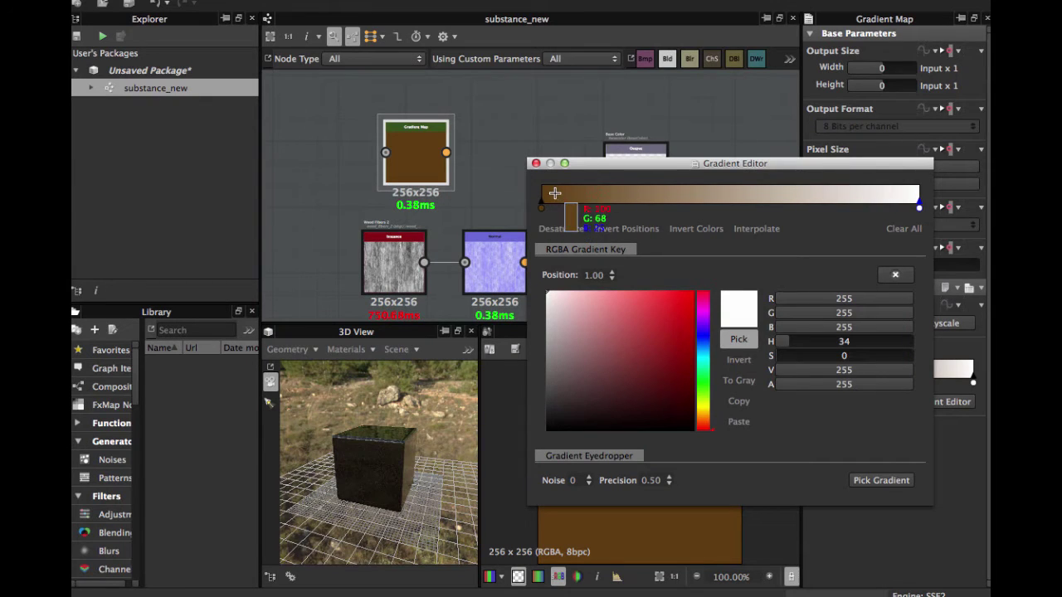
pyautogui.click(551, 192)
pyautogui.moveTo(661, 373); pyautogui.dragTo(670, 334)
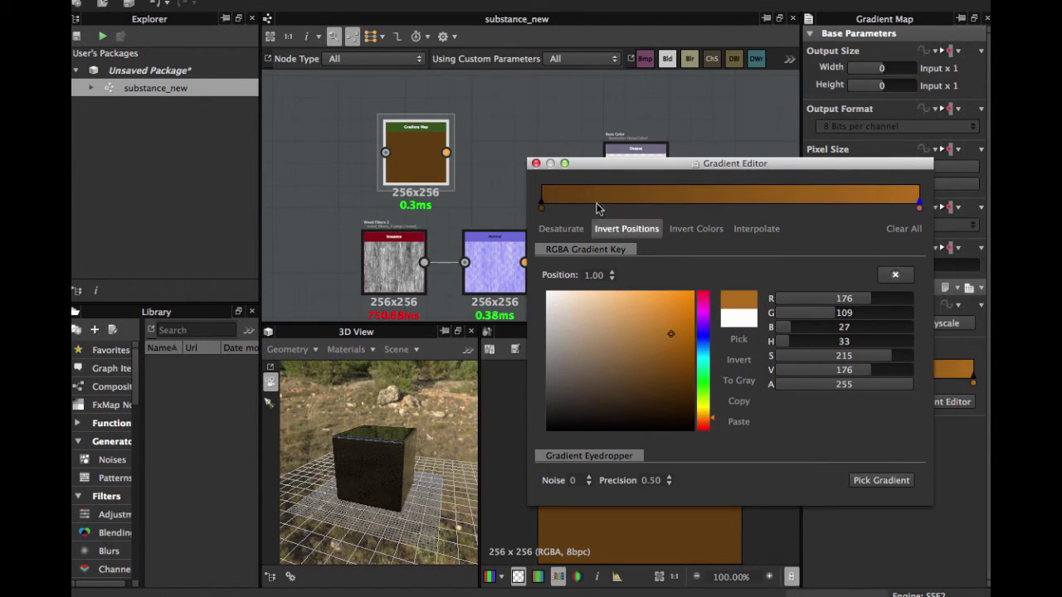
pyautogui.click(536, 163)
# Step: Connect Wood Fibers 2 through the Gradient Map to the Base Color output, and space the nodes apart
pyautogui.moveTo(424, 262); pyautogui.dragTo(606, 175)
pyautogui.moveTo(487, 172); pyautogui.dragTo(467, 150)
pyautogui.scroll(5, 364, 442)
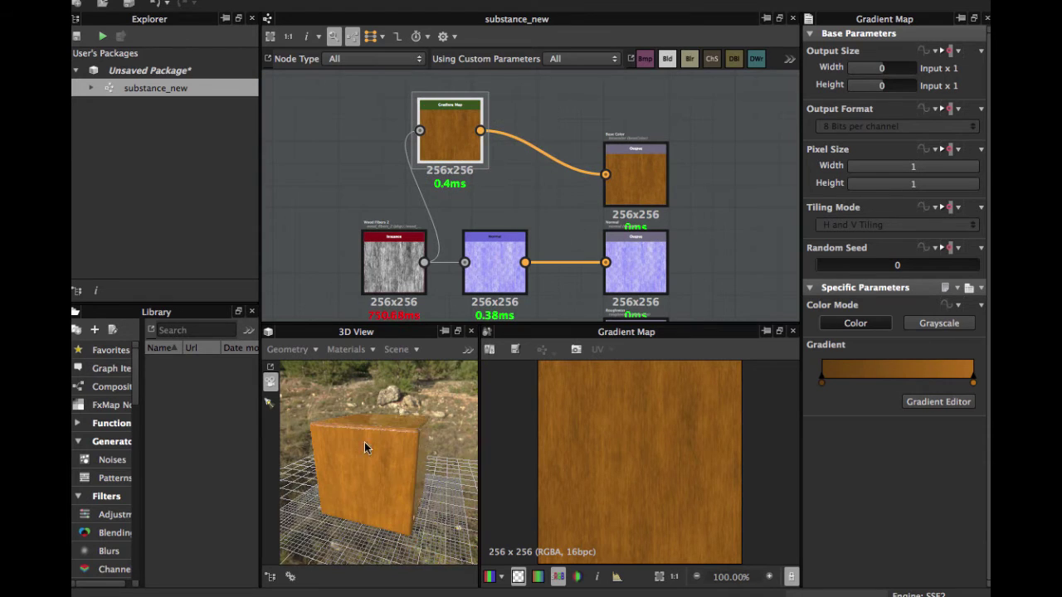
pyautogui.moveTo(393, 265); pyautogui.dragTo(293, 266)
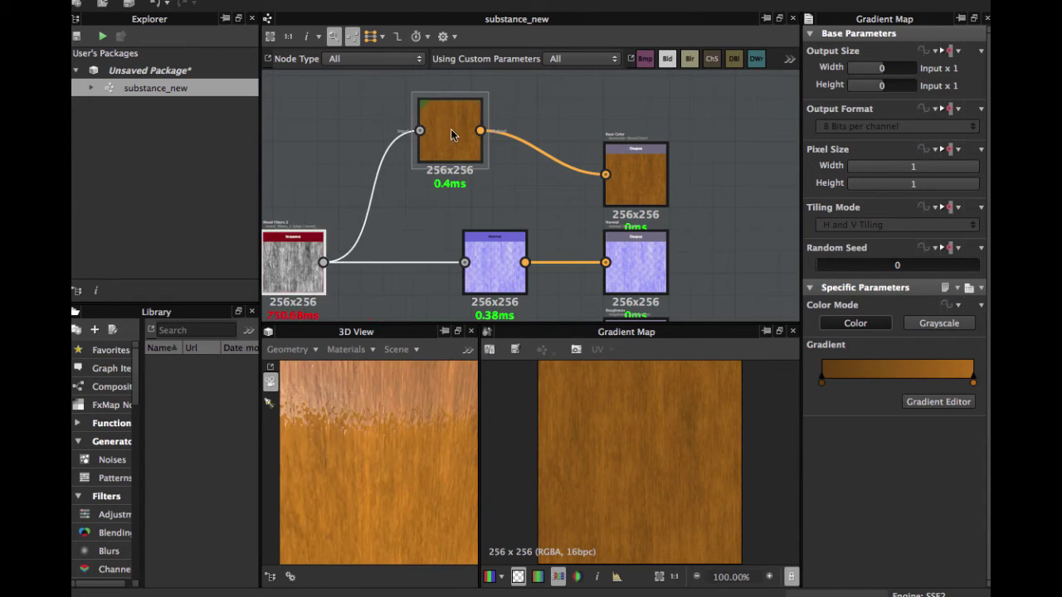
# Step: Add a key at position 0.28 to the Gradient Map's gradient and color it RGB 144, 97, 39
pyautogui.click(939, 401)
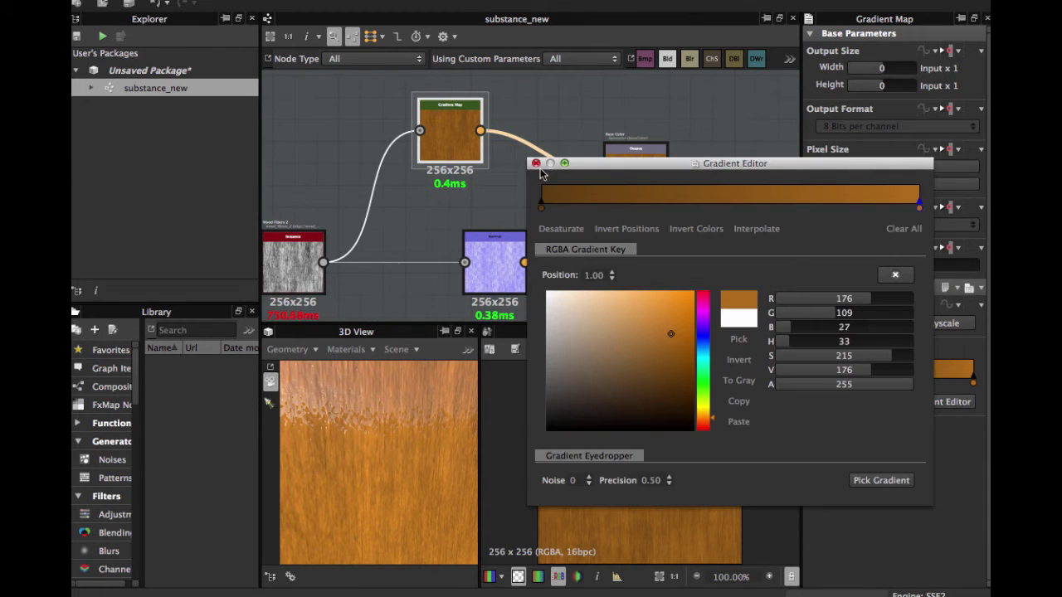
pyautogui.click(645, 202)
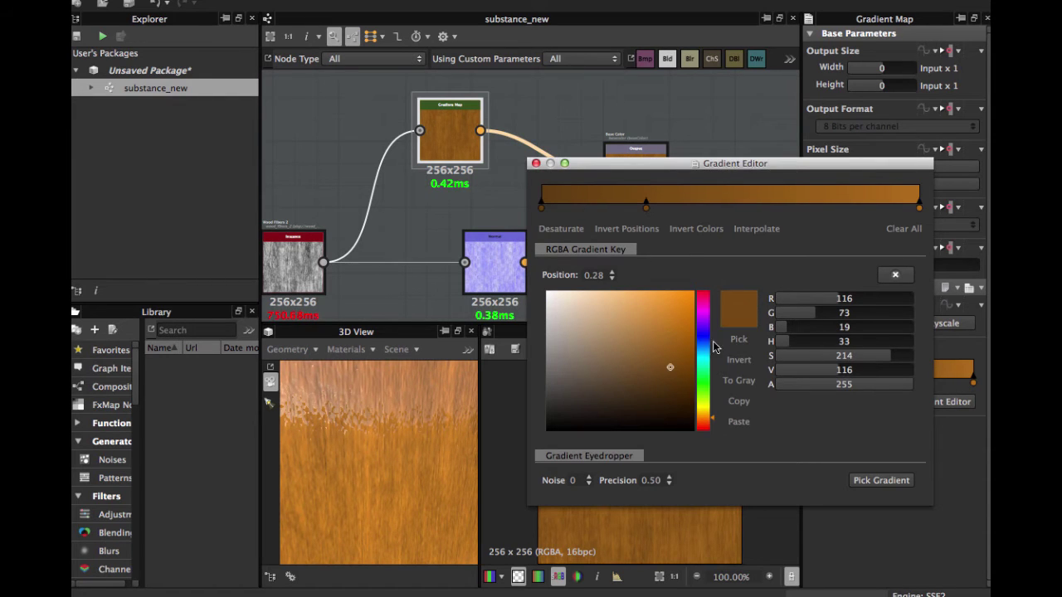
pyautogui.moveTo(670, 365); pyautogui.dragTo(653, 351)
pyautogui.click(537, 164)
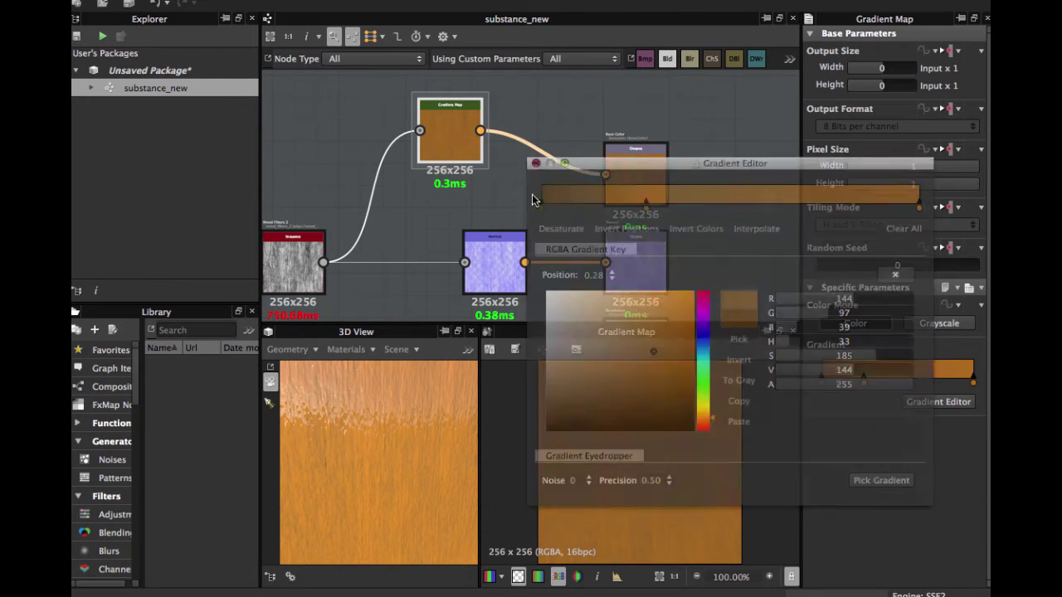
# Step: Add a Uniform Color node to the left of the Roughness output
pyautogui.scroll(-1, 534, 198)
pyautogui.moveTo(533, 193); pyautogui.dragTo(509, 62, button='middle')
pyautogui.click(490, 214)
pyautogui.press('space')
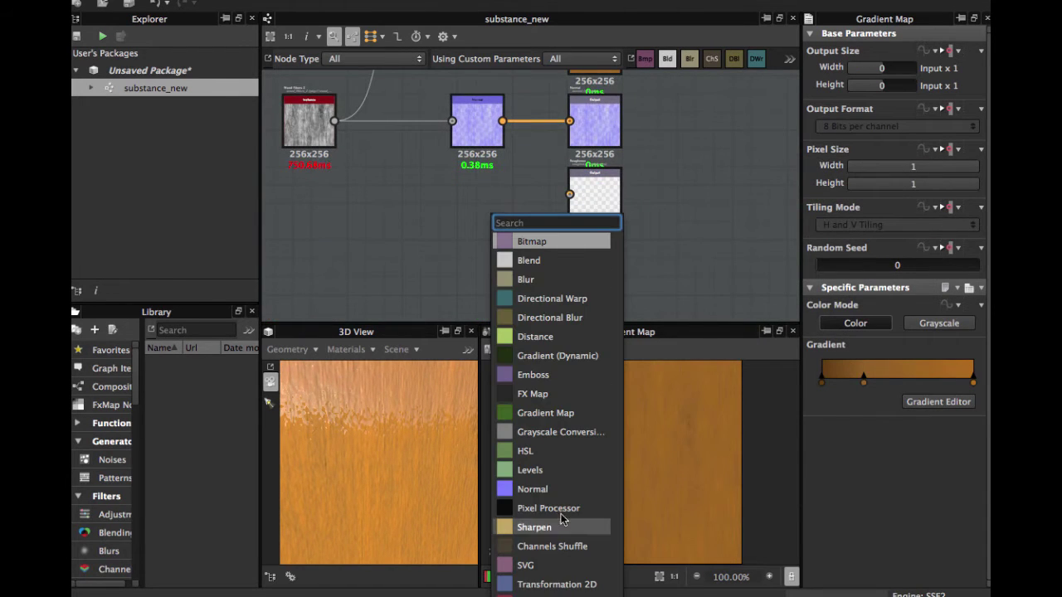
pyautogui.click(553, 596)
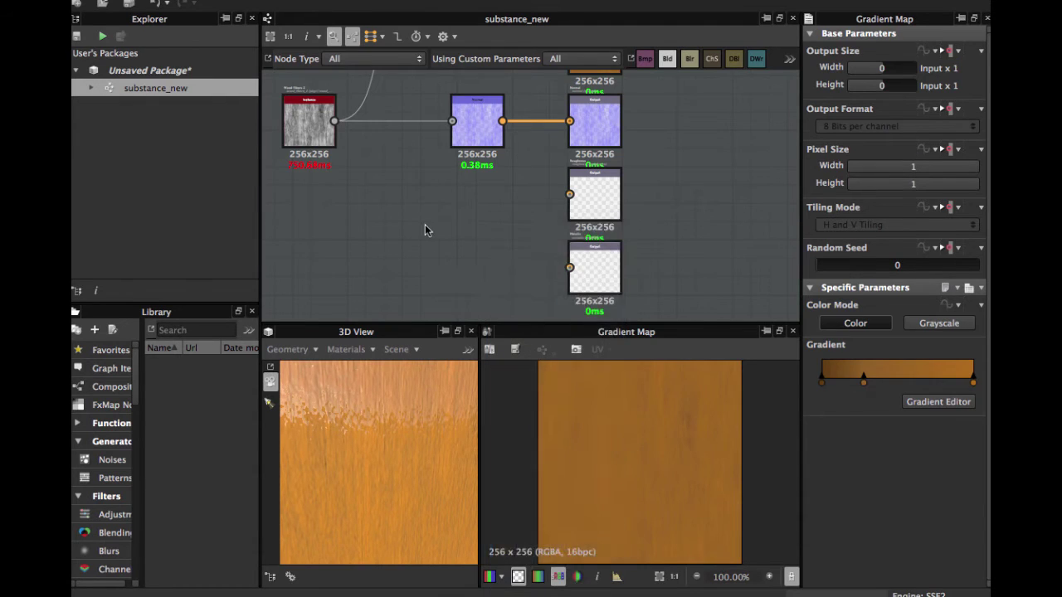
pyautogui.scroll(3, 424, 225)
pyautogui.scroll(3, 495, 229)
pyautogui.moveTo(511, 229); pyautogui.dragTo(435, 231, button='middle')
pyautogui.scroll(-2, 455, 226)
pyautogui.scroll(-2, 435, 237)
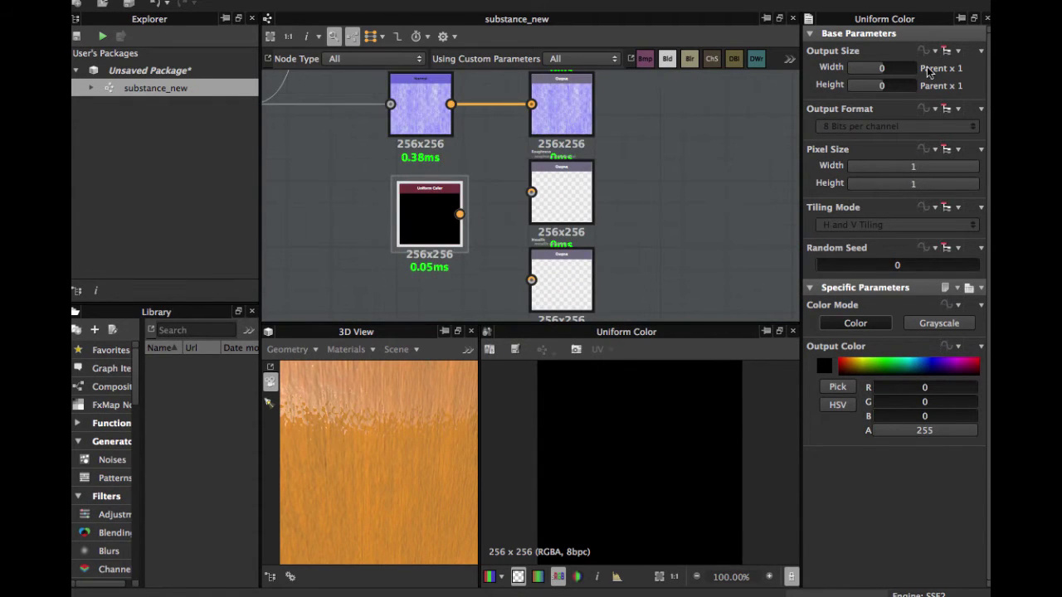
# Step: Switch the Uniform Color node's output size to absolute and set it to 16 x 16 px
pyautogui.click(951, 52)
pyautogui.click(973, 92)
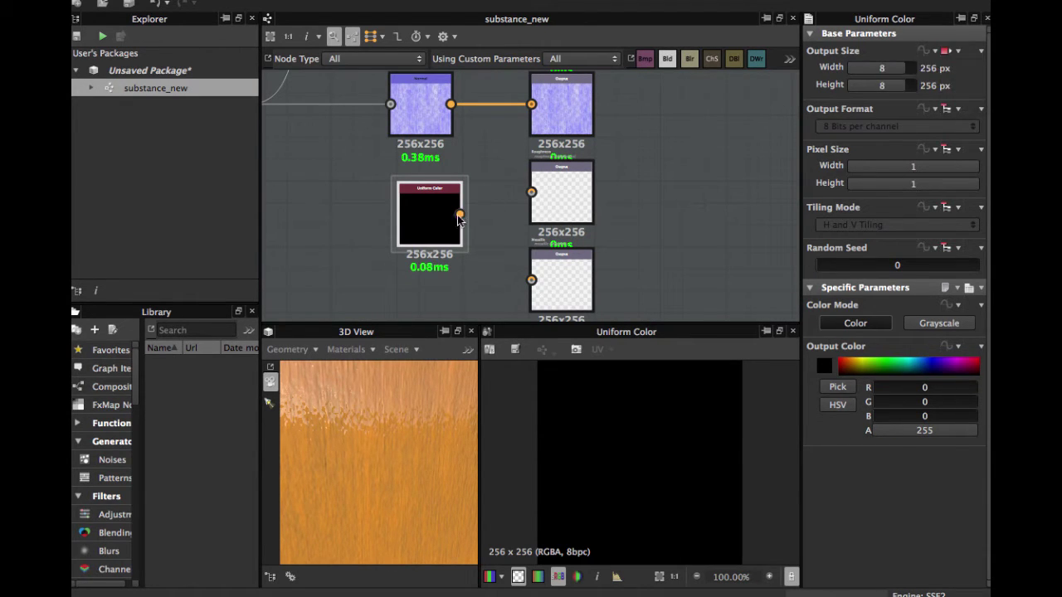
pyautogui.scroll(1, 429, 229)
pyautogui.scroll(1, 430, 229)
pyautogui.moveTo(898, 69); pyautogui.dragTo(896, 91)
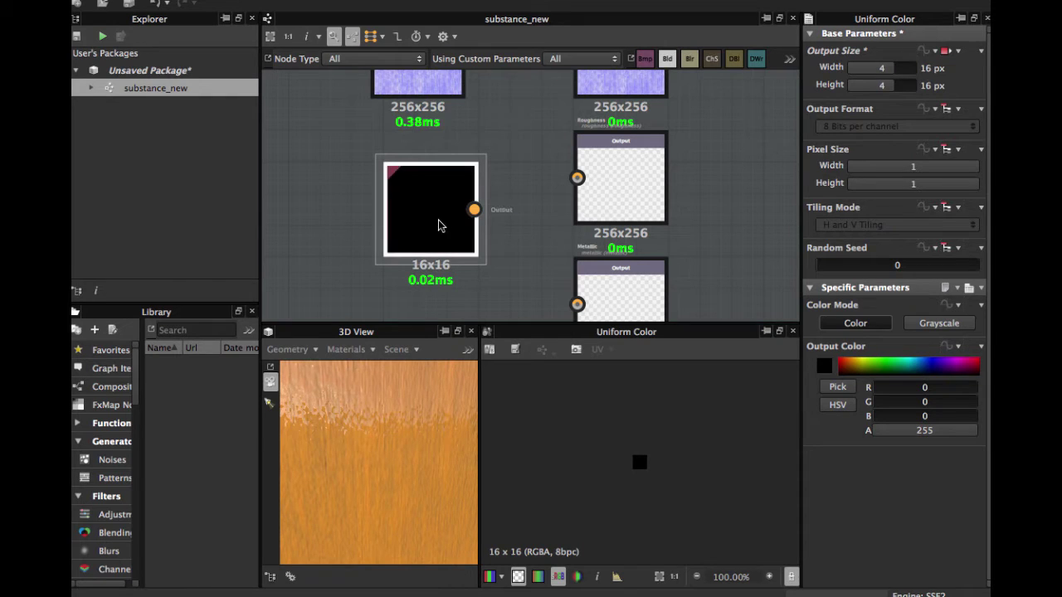
pyautogui.scroll(-2, 440, 224)
pyautogui.scroll(3, 462, 276)
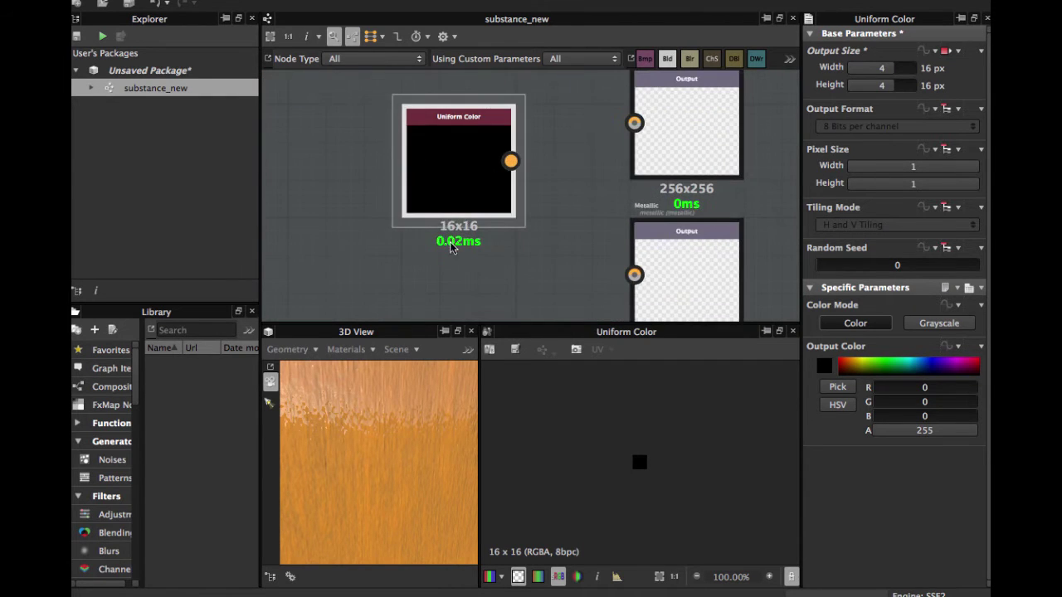
pyautogui.scroll(-3, 431, 179)
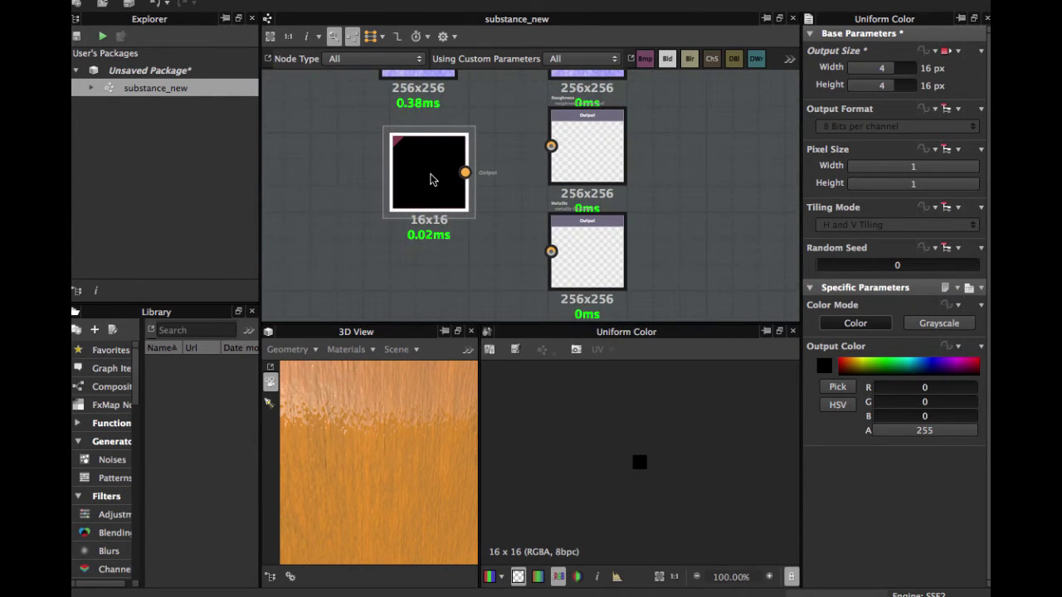
# Step: Duplicate the Uniform Color node and feed the copy into the Metallic output as a grayscale color
pyautogui.press('super+d')
pyautogui.moveTo(443, 204); pyautogui.dragTo(449, 179, button='middle')
pyautogui.moveTo(524, 171); pyautogui.dragTo(556, 227)
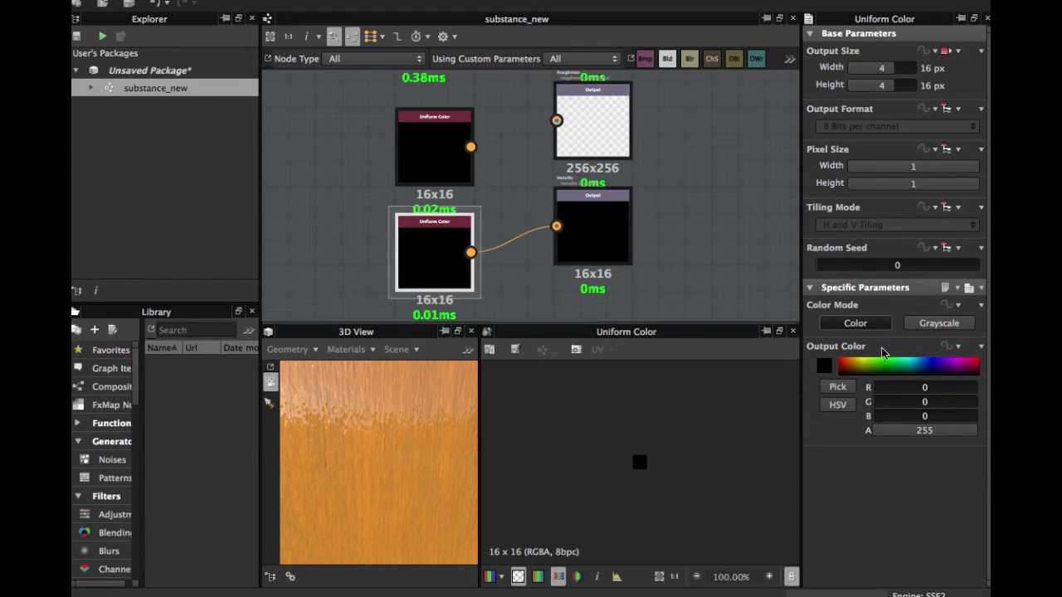
pyautogui.click(939, 323)
# Step: Make the upper Uniform Color node grayscale white and connect it to the Roughness output
pyautogui.moveTo(432, 161); pyautogui.dragTo(448, 199, button='middle')
pyautogui.click(448, 199)
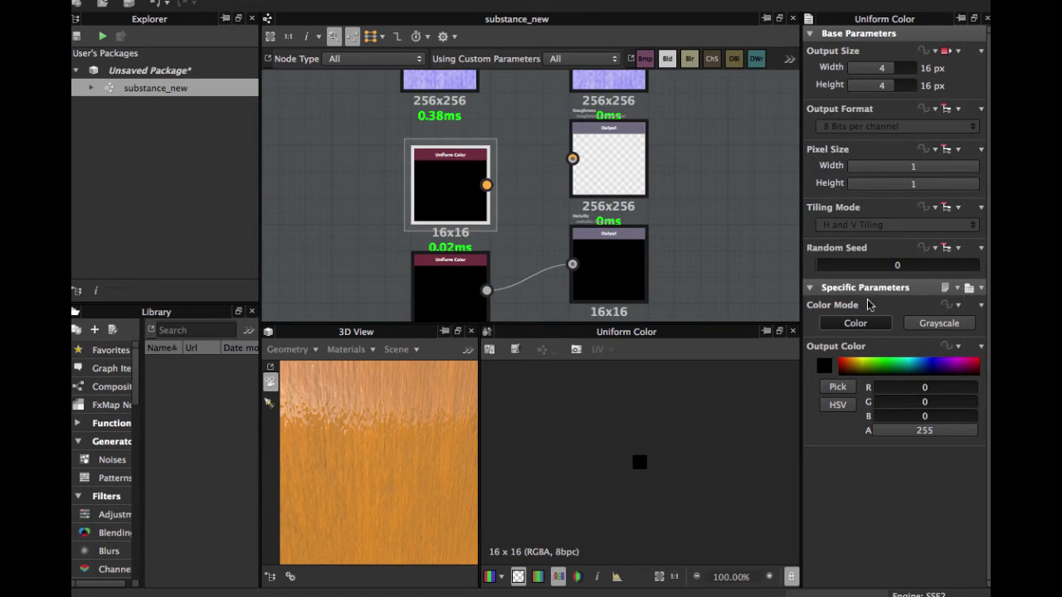
pyautogui.click(939, 322)
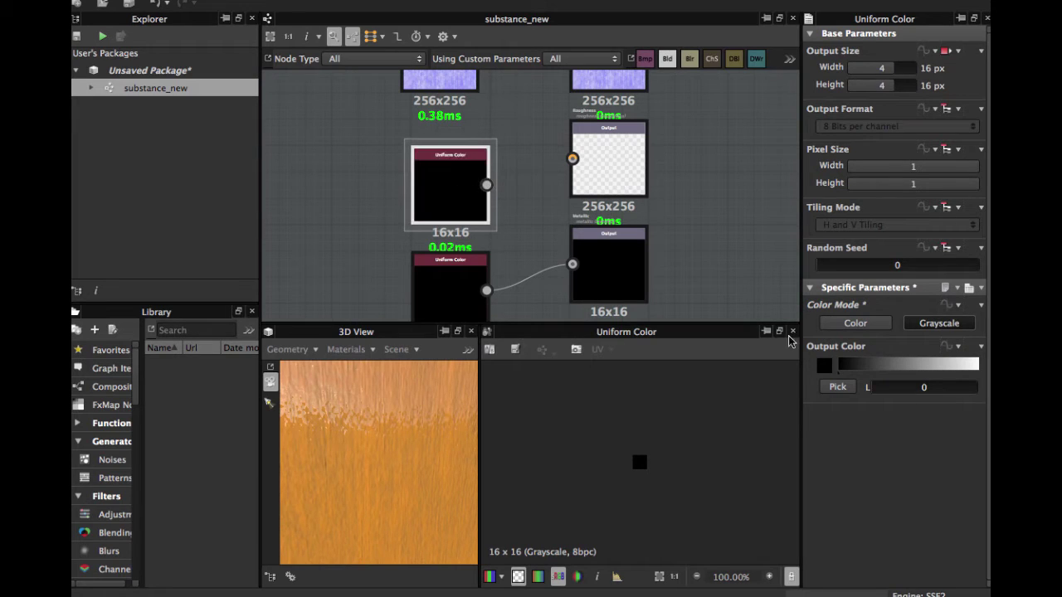
pyautogui.moveTo(873, 364); pyautogui.dragTo(977, 365)
pyautogui.moveTo(486, 184); pyautogui.dragTo(572, 157)
# Step: Set the Normal node's format to OpenGL and its intensity to 3, checking the relief on the cube
pyautogui.moveTo(377, 390); pyautogui.dragTo(402, 478)
pyautogui.scroll(-2, 401, 479)
pyautogui.moveTo(519, 124); pyautogui.dragTo(549, 222, button='middle')
pyautogui.doubleClick(482, 149)
pyautogui.click(865, 362)
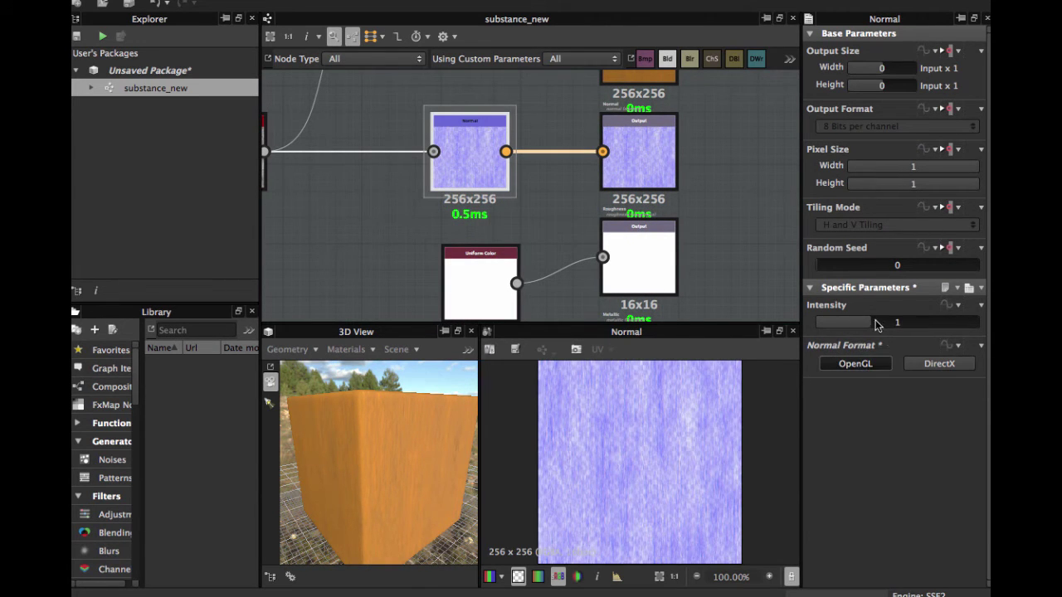
pyautogui.click(877, 324)
pyautogui.moveTo(302, 507); pyautogui.dragTo(402, 414)
# Step: Move the Wood Fibers 2 and Gradient Map nodes to the left to free space before the outputs
pyautogui.scroll(-2, 367, 190)
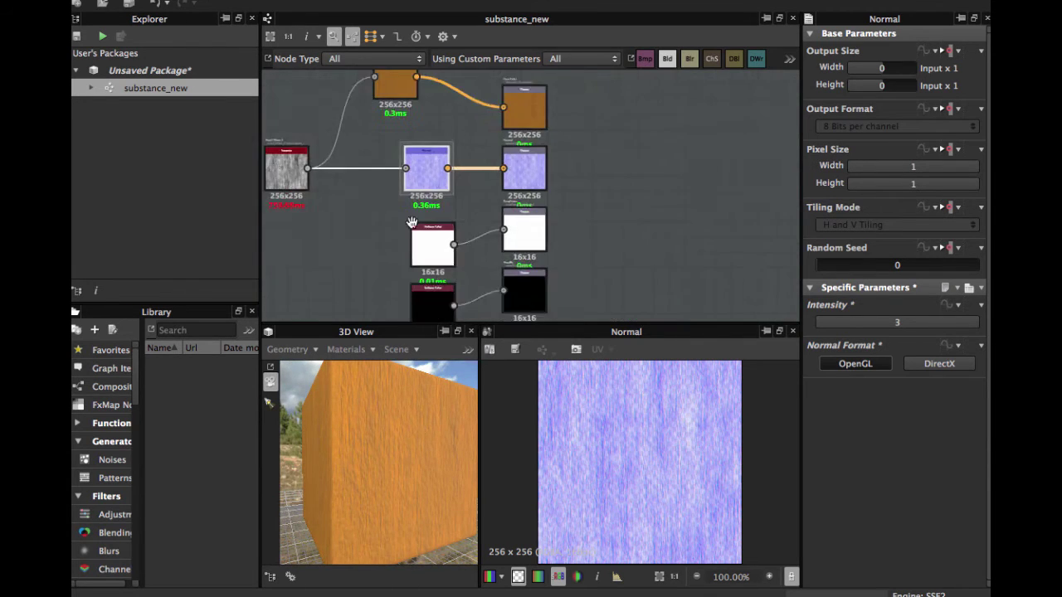
pyautogui.moveTo(411, 222); pyautogui.dragTo(500, 264, button='middle')
pyautogui.moveTo(377, 216); pyautogui.dragTo(322, 208)
pyautogui.moveTo(428, 173); pyautogui.dragTo(462, 248, button='middle')
pyautogui.click(501, 188)
pyautogui.moveTo(502, 189); pyautogui.dragTo(426, 165)
# Step: Insert an HSL node between the Gradient Map and the Base Color output, spaced away from the Gradient Map
pyautogui.press('space')
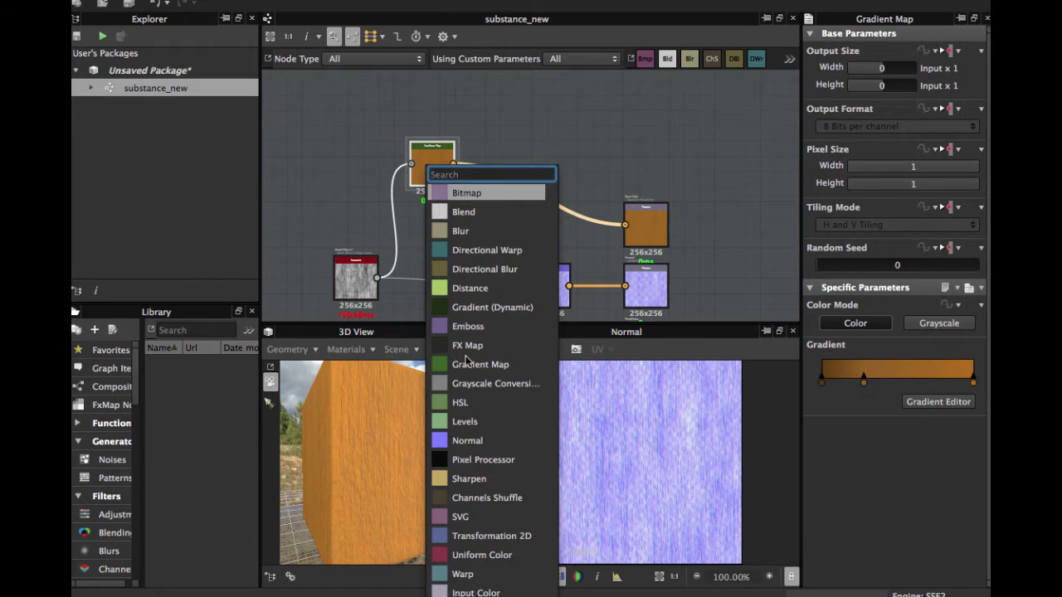
pyautogui.click(474, 404)
pyautogui.moveTo(511, 175); pyautogui.dragTo(494, 175)
pyautogui.scroll(3, 494, 176)
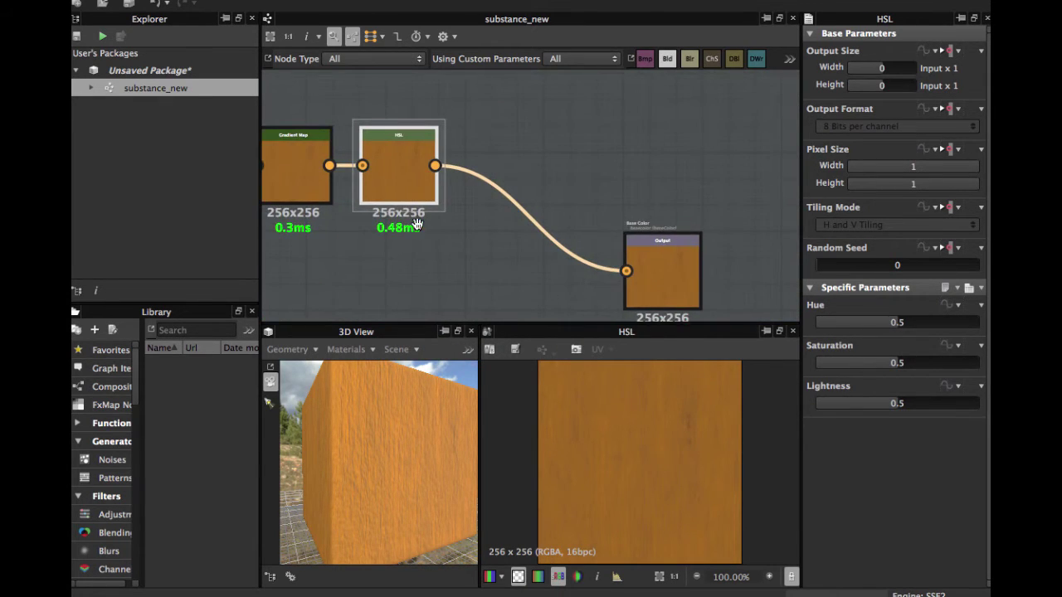
pyautogui.scroll(3, 506, 236)
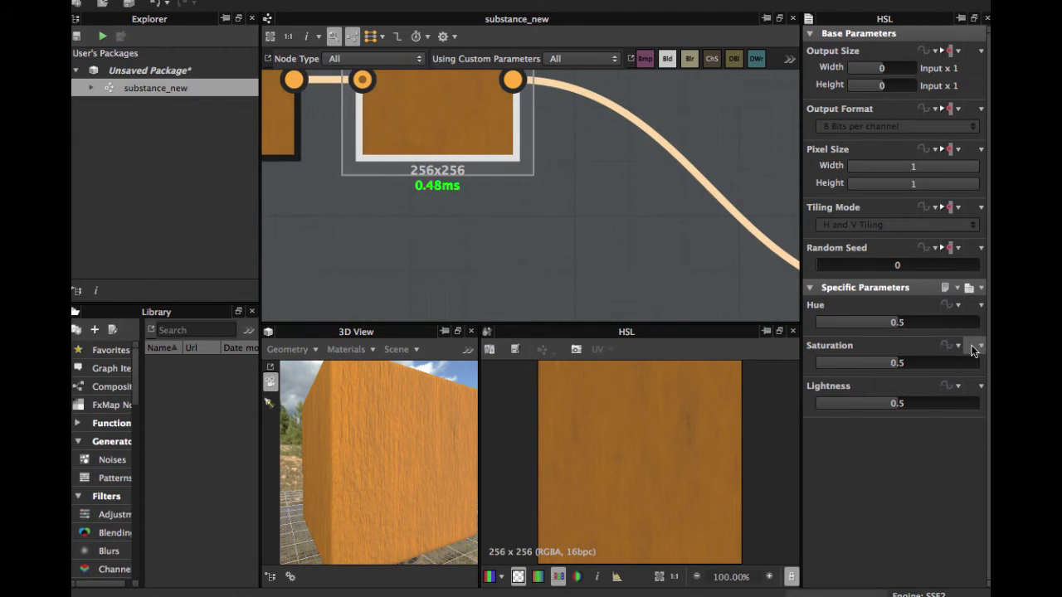
pyautogui.scroll(-3, 492, 234)
pyautogui.moveTo(475, 173); pyautogui.dragTo(515, 173)
# Step: Look over the node chains feeding the outputs and examine the wood surface on the 3D cube
pyautogui.scroll(-2, 564, 224)
pyautogui.moveTo(572, 224); pyautogui.dragTo(524, 129, button='middle')
pyautogui.moveTo(548, 205); pyautogui.dragTo(549, 124, button='middle')
pyautogui.scroll(-2, 549, 124)
pyautogui.moveTo(397, 440); pyautogui.dragTo(415, 452)
pyautogui.moveTo(363, 150); pyautogui.dragTo(403, 261, button='middle')
pyautogui.scroll(5, 440, 202)
pyautogui.scroll(-2, 434, 255)
pyautogui.moveTo(540, 187); pyautogui.dragTo(470, 164, button='middle')
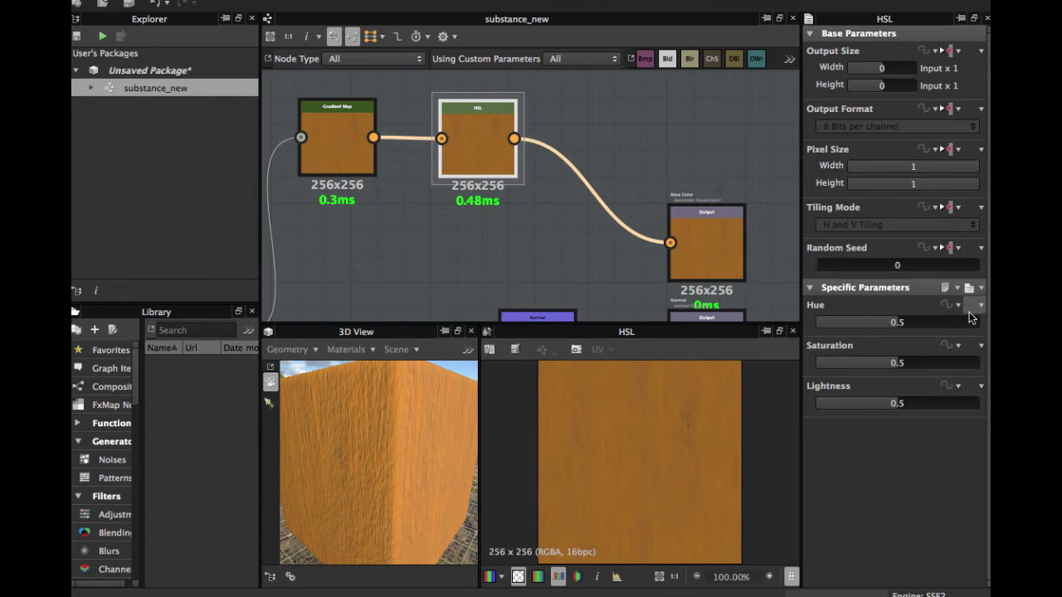
pyautogui.moveTo(528, 246); pyautogui.dragTo(485, 213, button='middle')
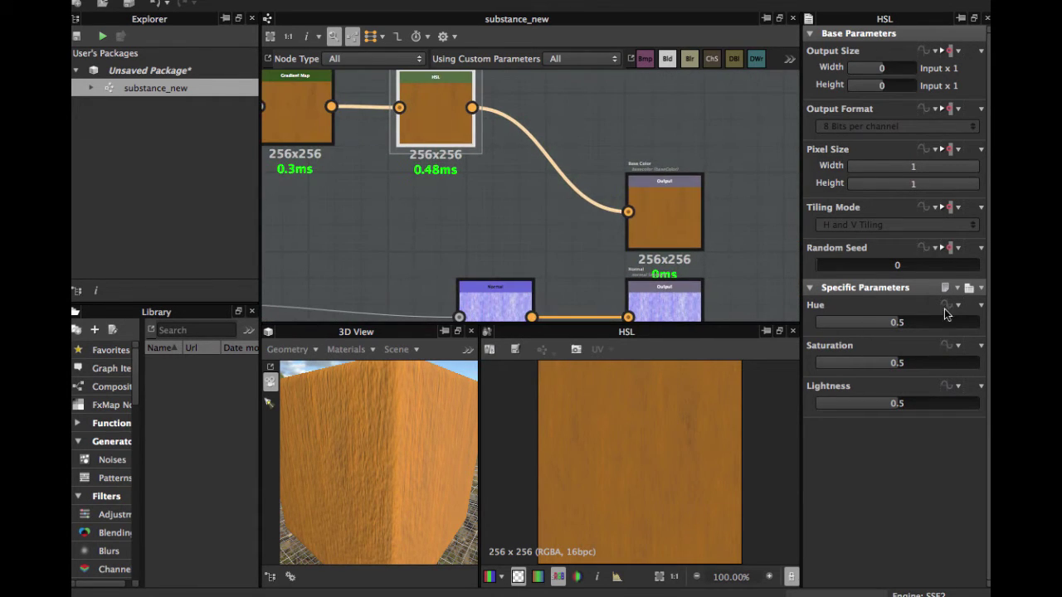
pyautogui.scroll(-2, 563, 238)
pyautogui.scroll(-1, 564, 243)
pyautogui.moveTo(533, 312); pyautogui.dragTo(555, 225, button='middle')
pyautogui.scroll(2, 552, 226)
pyautogui.moveTo(507, 182); pyautogui.dragTo(543, 287, button='middle')
pyautogui.scroll(-2, 543, 287)
pyautogui.moveTo(523, 194); pyautogui.dragTo(539, 314, button='middle')
pyautogui.scroll(3, 485, 240)
pyautogui.moveTo(520, 173); pyautogui.dragTo(416, 269, button='middle')
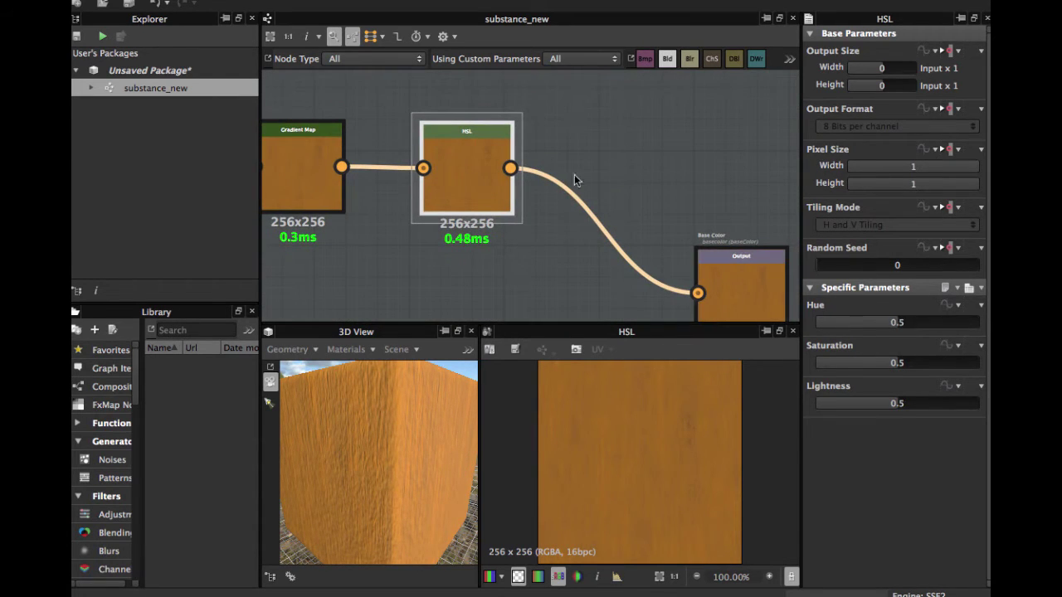
# Step: Reposition the HSL node about midway between the Gradient Map and the Base Color output, slightly lower than the Gradient Map
pyautogui.moveTo(475, 207); pyautogui.dragTo(560, 205)
pyautogui.scroll(-2, 560, 204)
pyautogui.keyDown('ctrl'); pyautogui.scroll(-2, 547, 158); pyautogui.keyUp('ctrl')
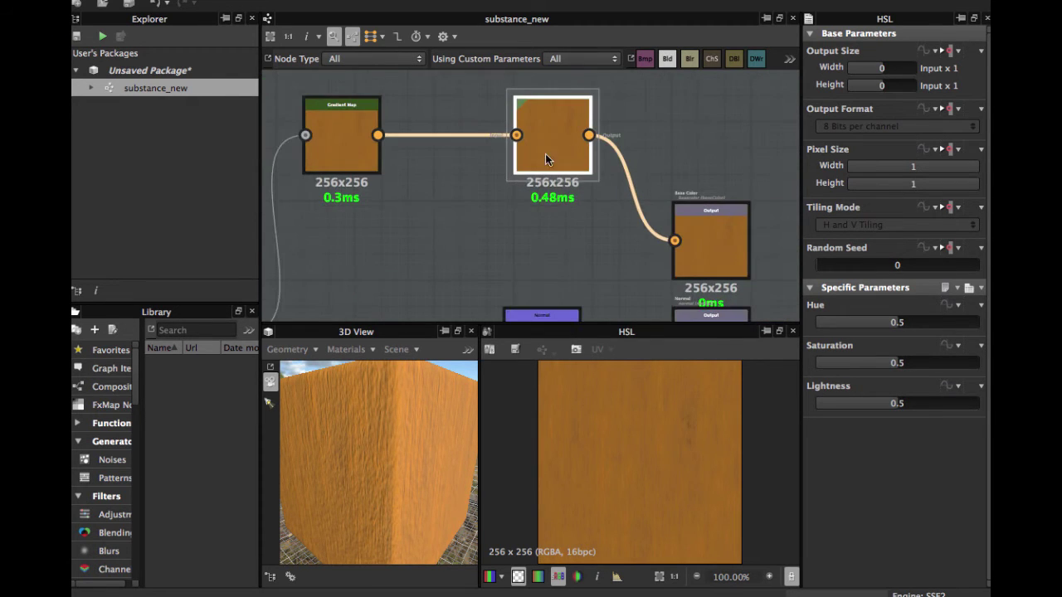
pyautogui.moveTo(545, 153); pyautogui.dragTo(524, 204)
pyautogui.moveTo(543, 212); pyautogui.dragTo(539, 197, button='middle')
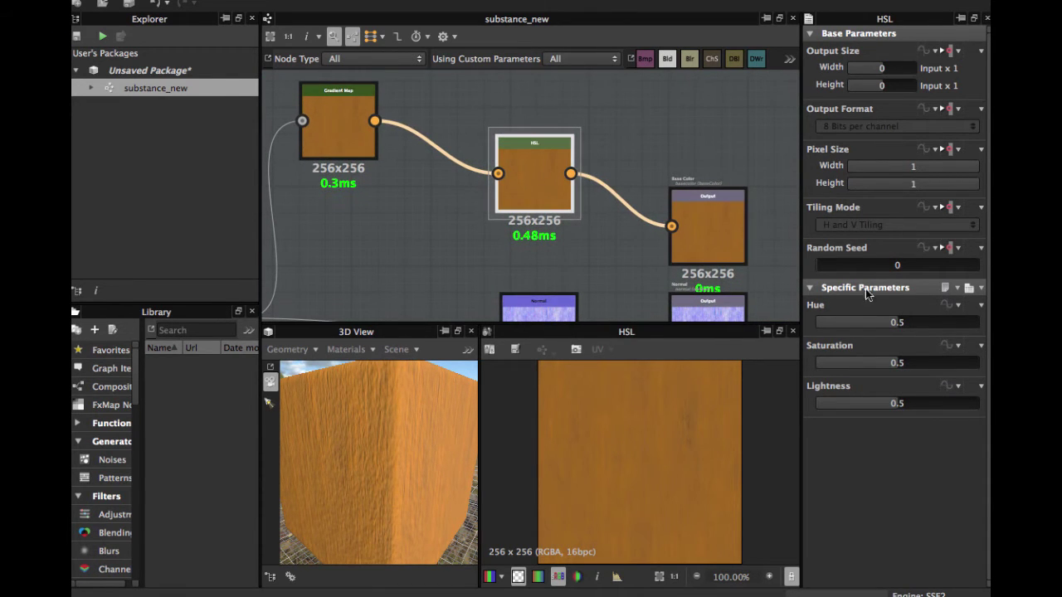
# Step: Expose the HSL node's Hue parameter as a new graph input named Color
pyautogui.click(974, 305)
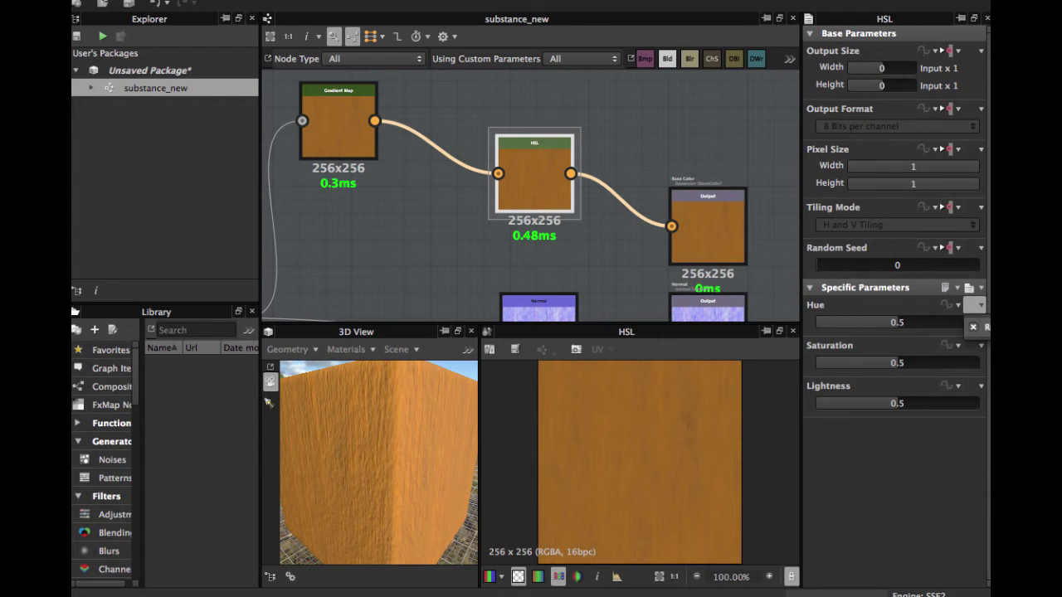
pyautogui.click(943, 306)
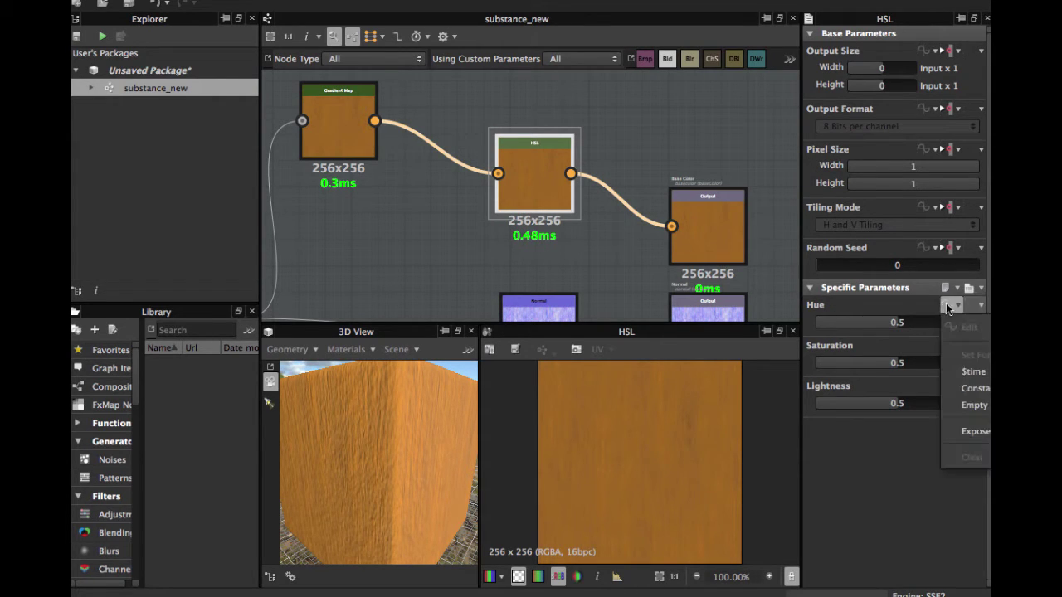
pyautogui.click(954, 428)
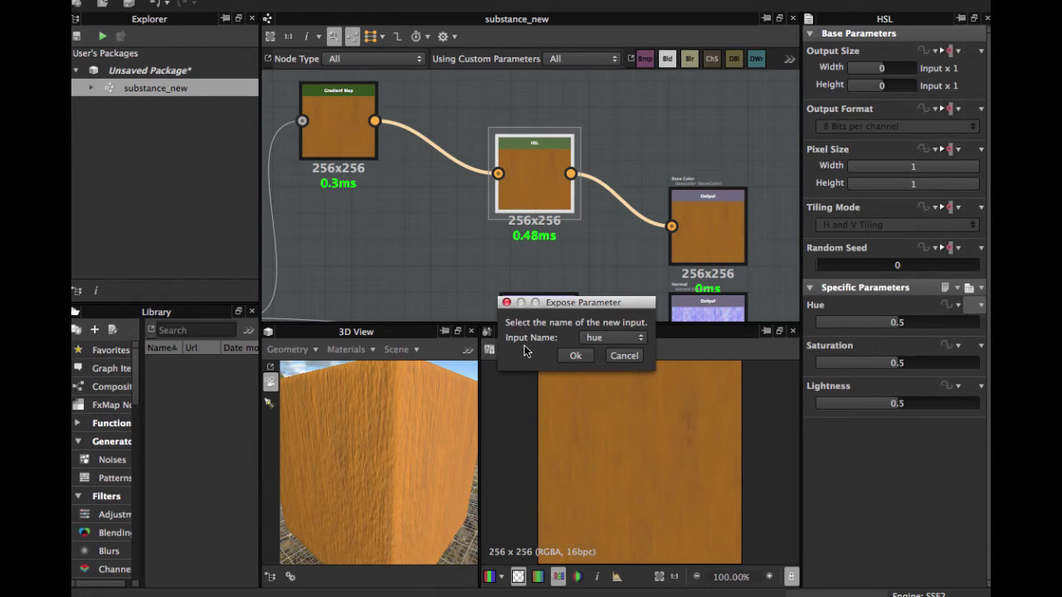
pyautogui.click(635, 337)
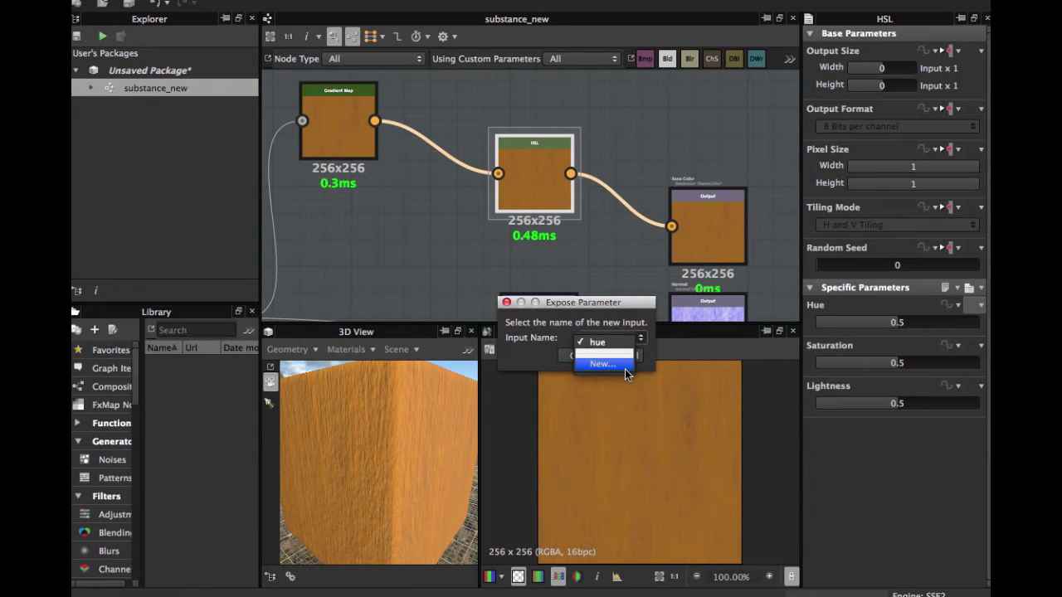
pyautogui.click(621, 369)
pyautogui.click(641, 339)
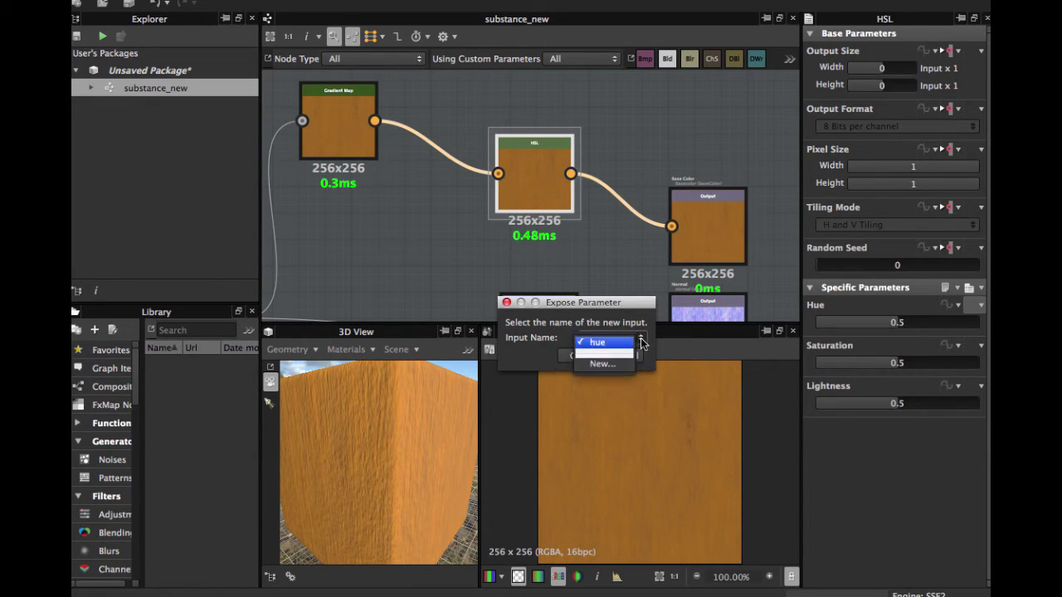
pyautogui.click(619, 365)
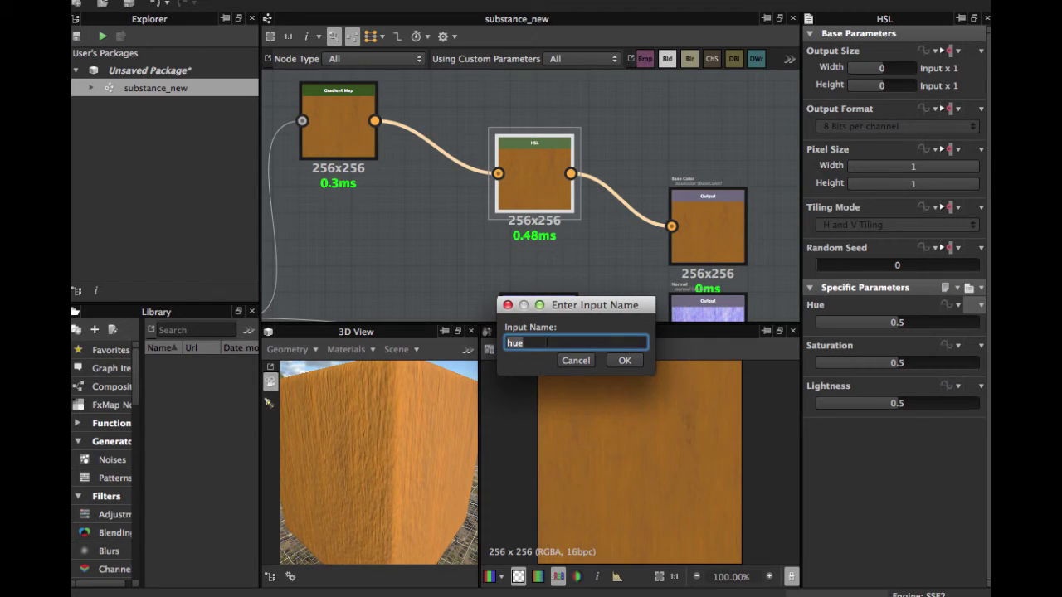
pyautogui.write('Color')
pyautogui.click(624, 360)
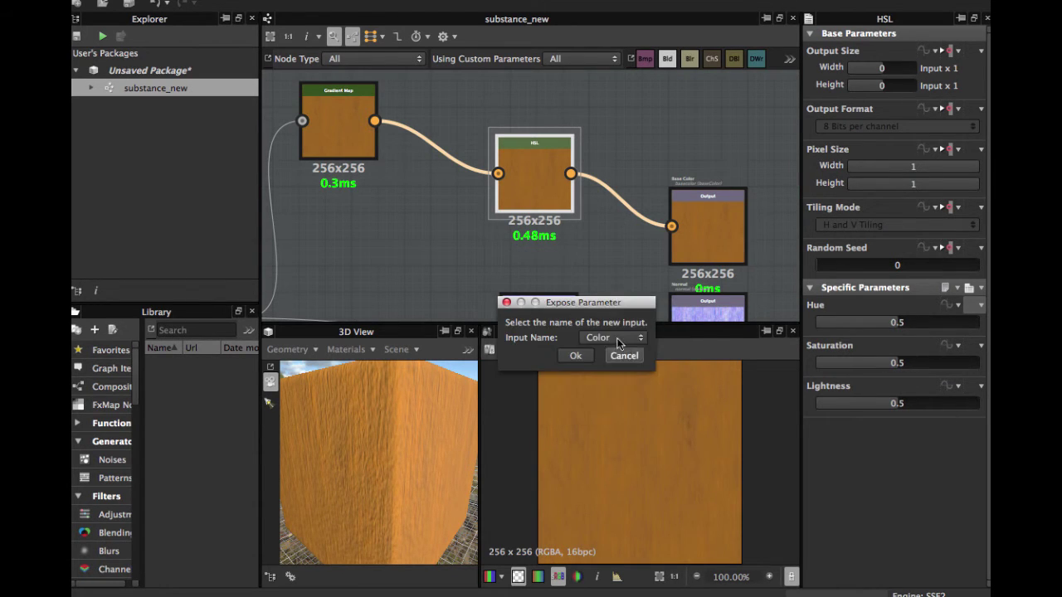
pyautogui.click(574, 357)
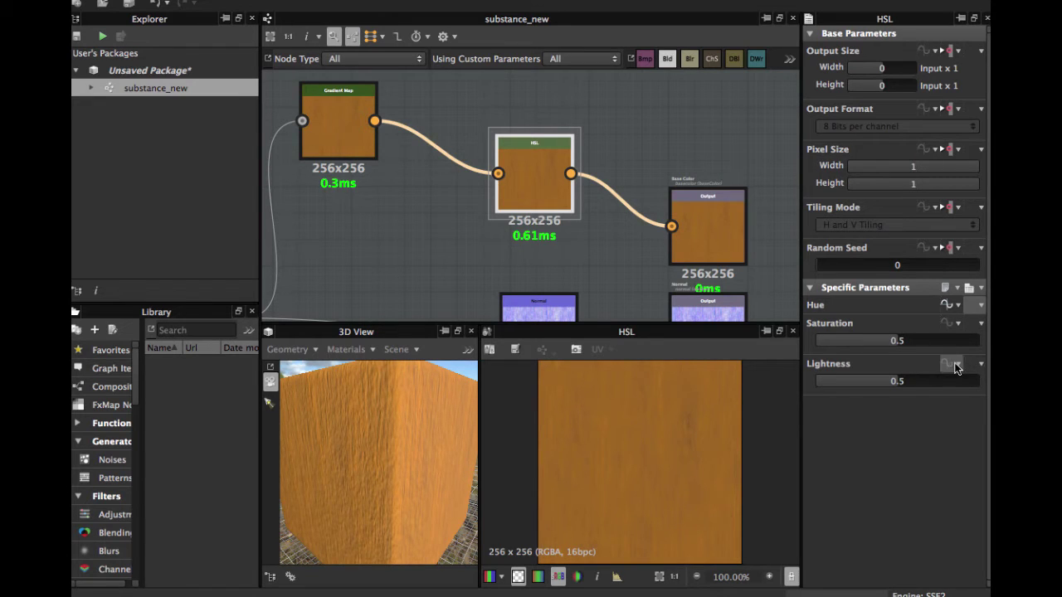
# Step: Expose the HSL node's Saturation parameter as a graph input named saturation
pyautogui.click(956, 323)
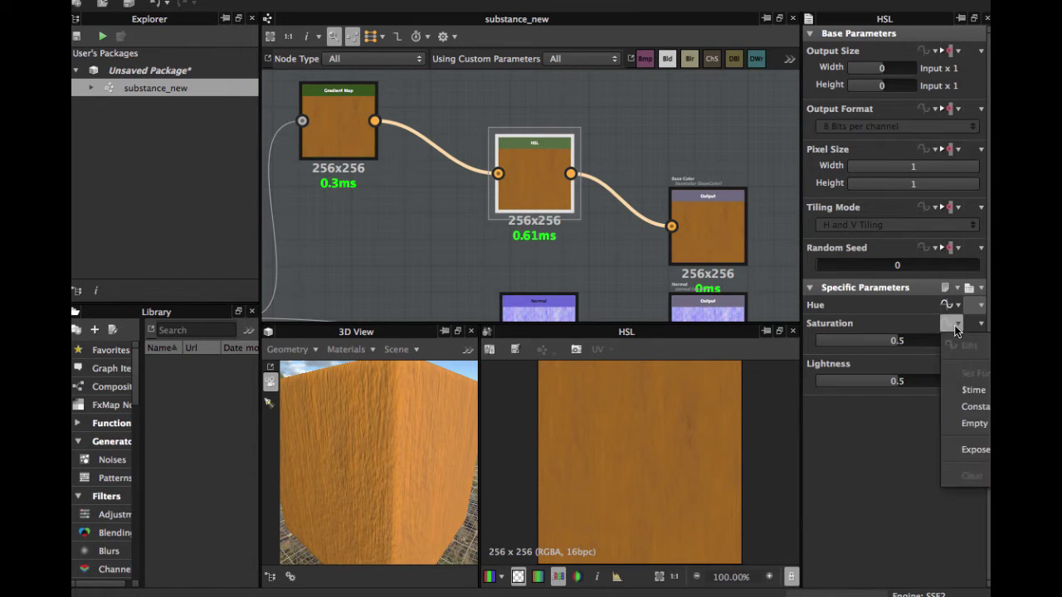
pyautogui.click(962, 452)
pyautogui.click(632, 342)
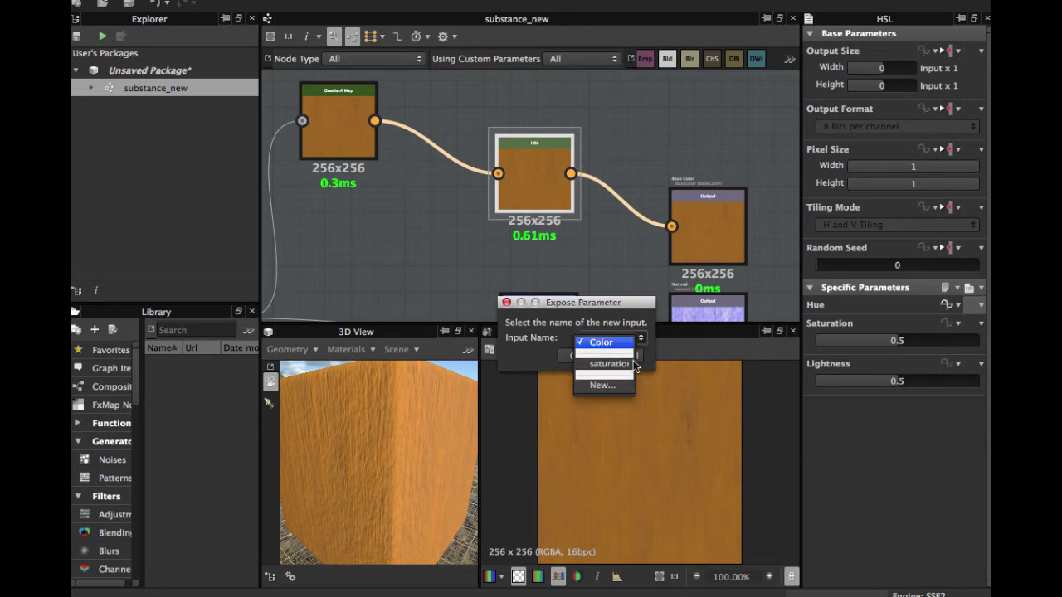
pyautogui.click(618, 364)
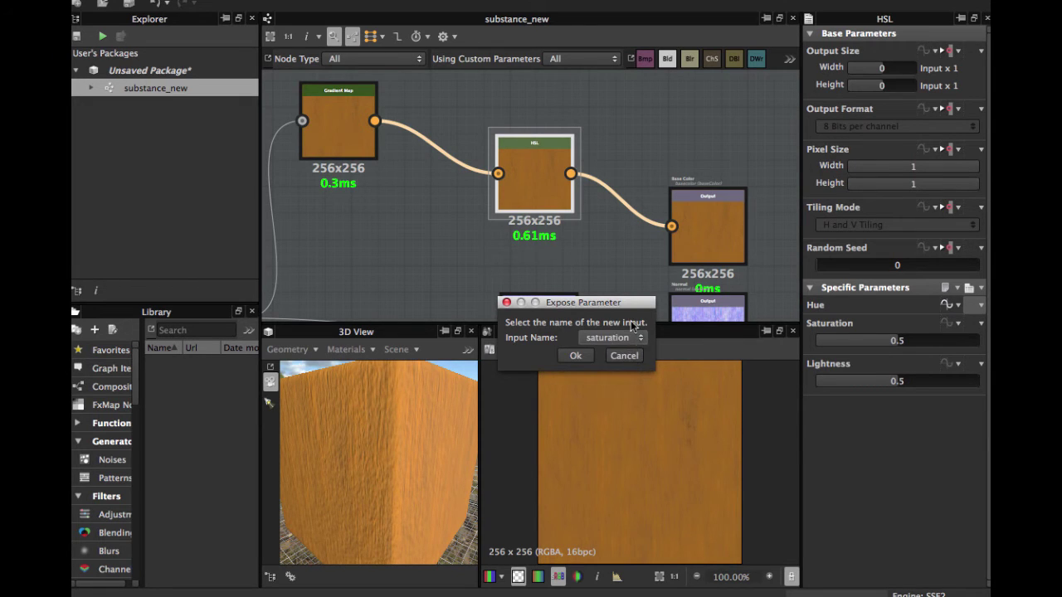
pyautogui.click(576, 357)
# Step: Expose the HSL node's Lightness parameter as a graph input named luminosity
pyautogui.scroll(-2, 623, 255)
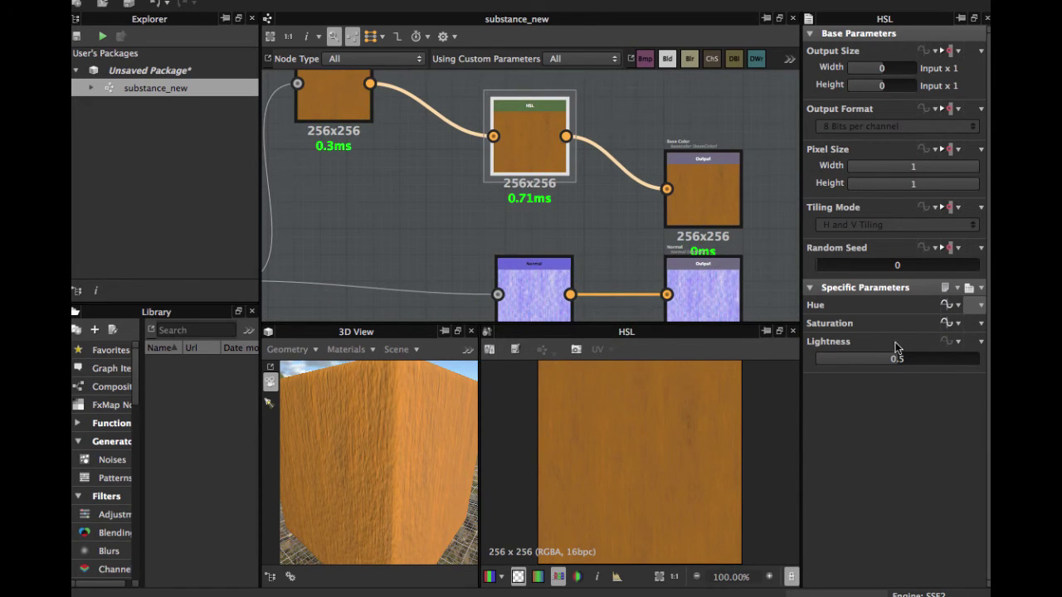
pyautogui.click(948, 342)
pyautogui.click(962, 466)
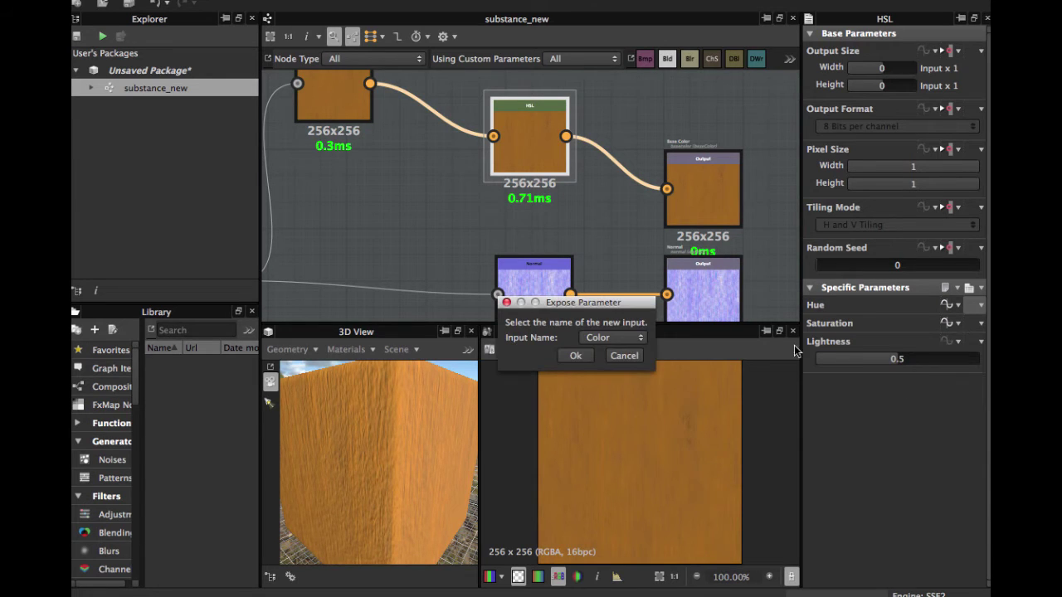
pyautogui.click(599, 343)
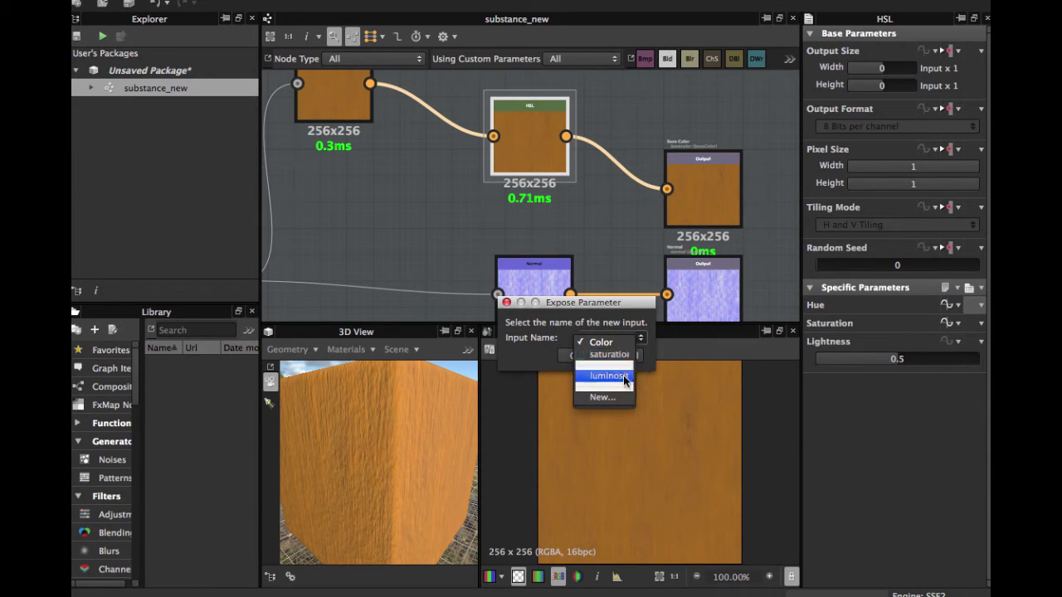
pyautogui.click(624, 377)
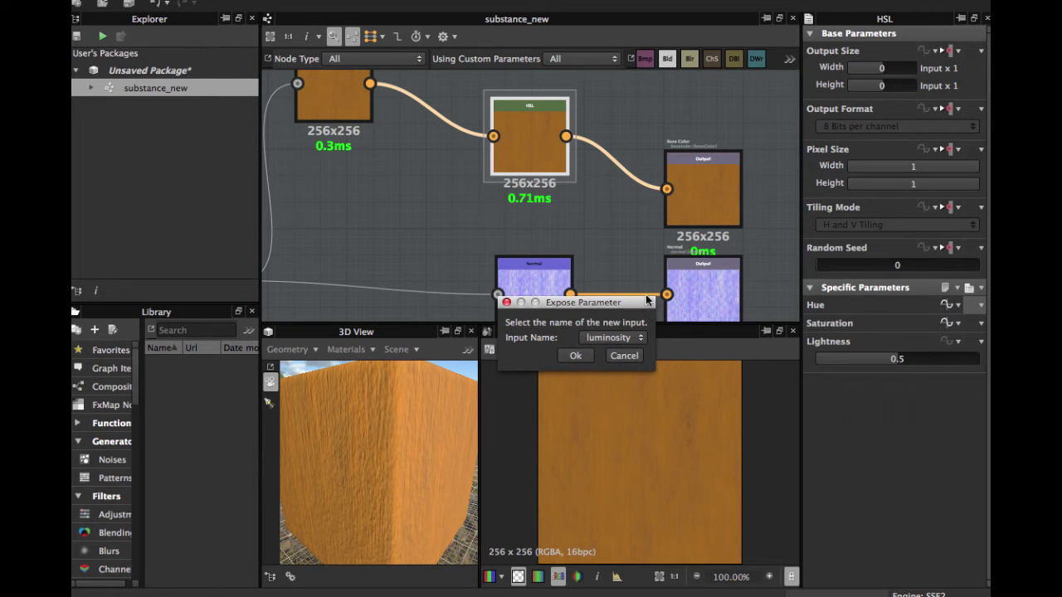
pyautogui.click(576, 355)
# Step: Open the graph's own properties and examine the settings of its Color and saturation input parameters
pyautogui.scroll(-3, 630, 247)
pyautogui.moveTo(637, 225); pyautogui.dragTo(685, 226, button='middle')
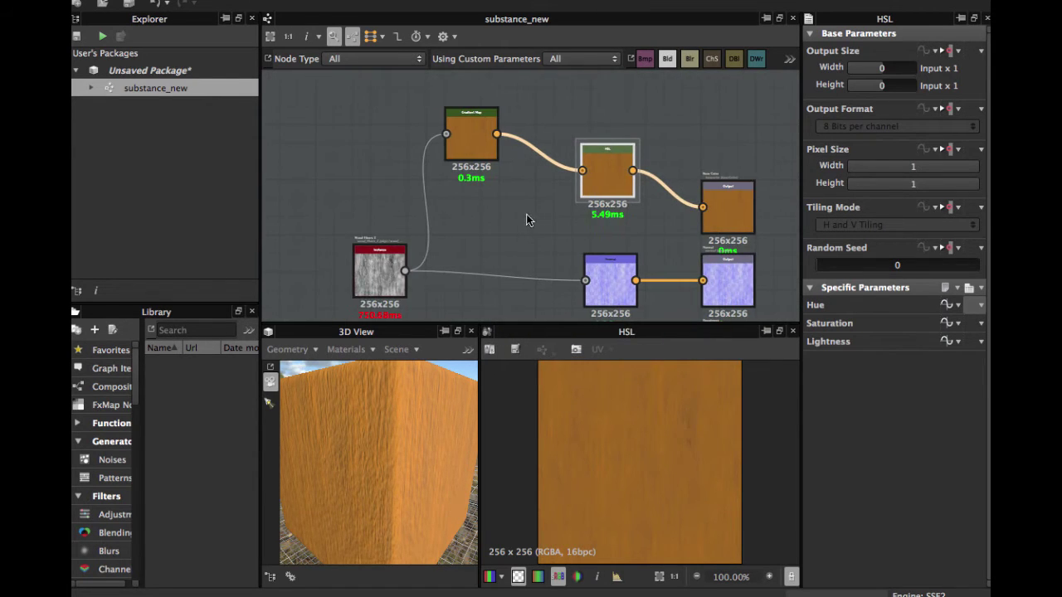
pyautogui.moveTo(540, 234); pyautogui.dragTo(438, 303, button='middle')
pyautogui.click(651, 190)
pyautogui.moveTo(660, 241); pyautogui.dragTo(630, 215, button='middle')
pyautogui.scroll(2, 614, 224)
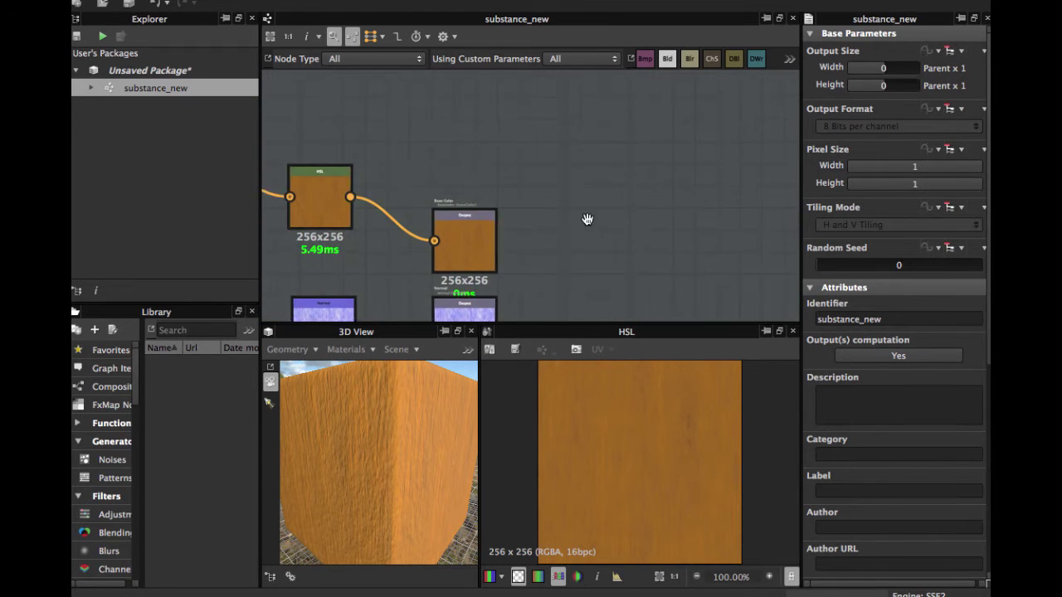
pyautogui.scroll(-1, 929, 486)
pyautogui.scroll(-6, 929, 488)
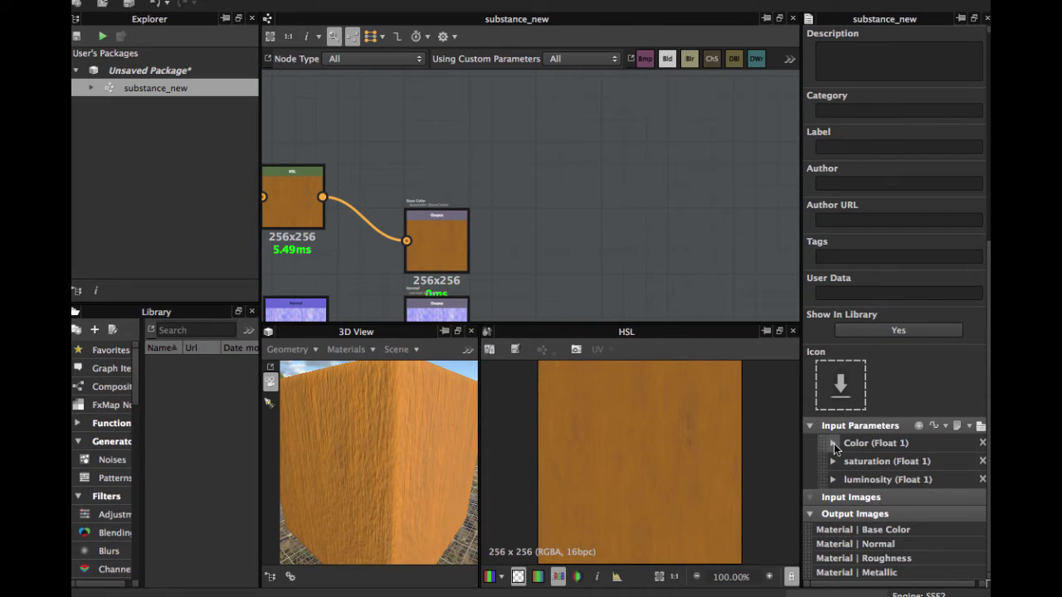
pyautogui.click(835, 444)
pyautogui.scroll(-5, 865, 507)
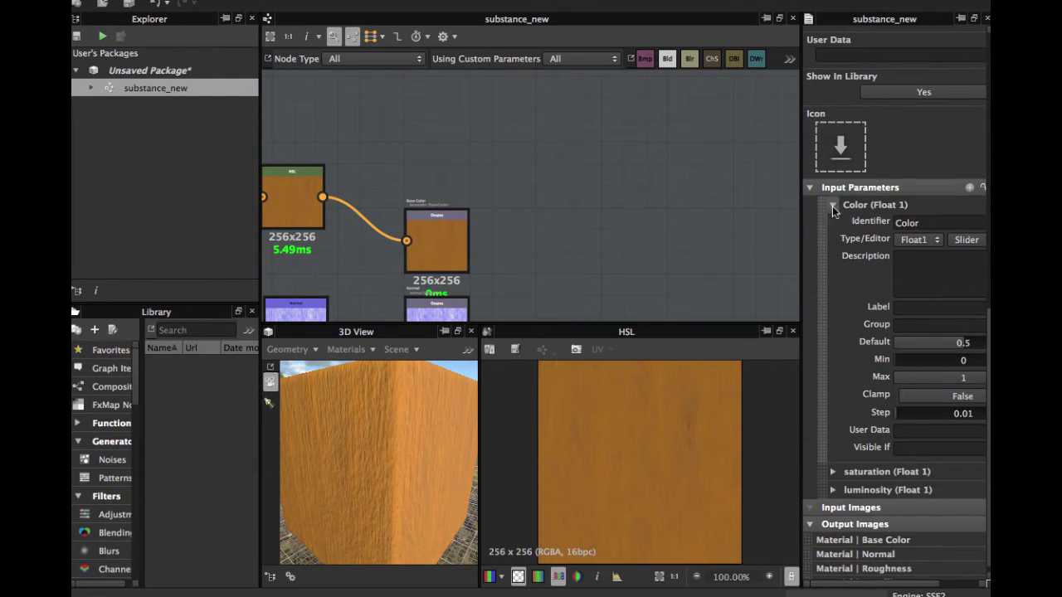
pyautogui.click(833, 210)
pyautogui.click(834, 464)
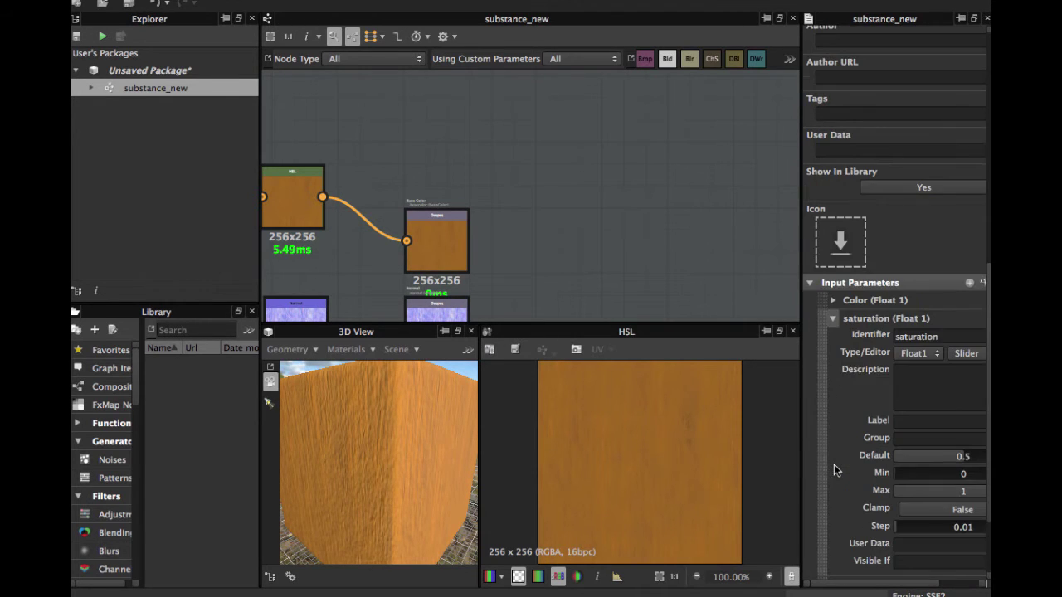
pyautogui.click(832, 319)
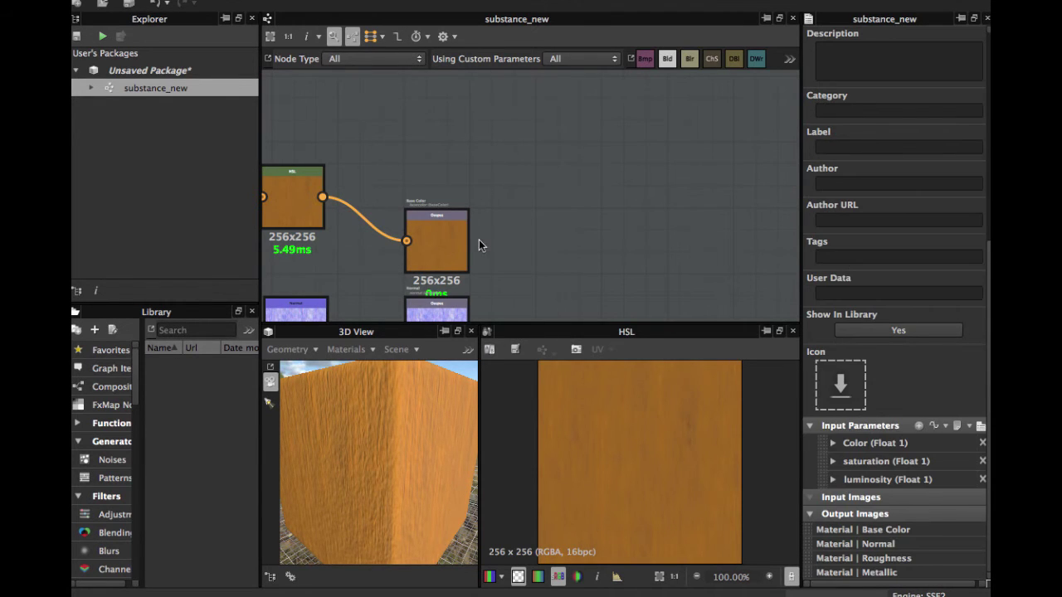
# Step: Save the package to the Desktop as substance_new.sbs
pyautogui.scroll(-3, 480, 240)
pyautogui.moveTo(531, 224); pyautogui.dragTo(607, 182, button='middle')
pyautogui.scroll(-3, 568, 216)
pyautogui.moveTo(548, 227); pyautogui.dragTo(602, 205, button='middle')
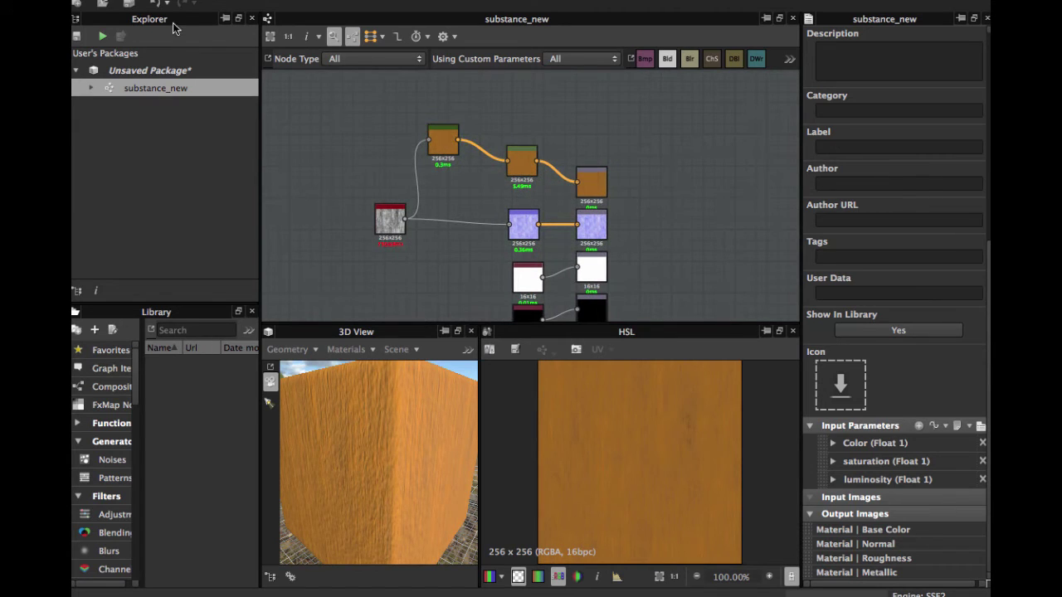
pyautogui.hotkey('ctrl', 's')
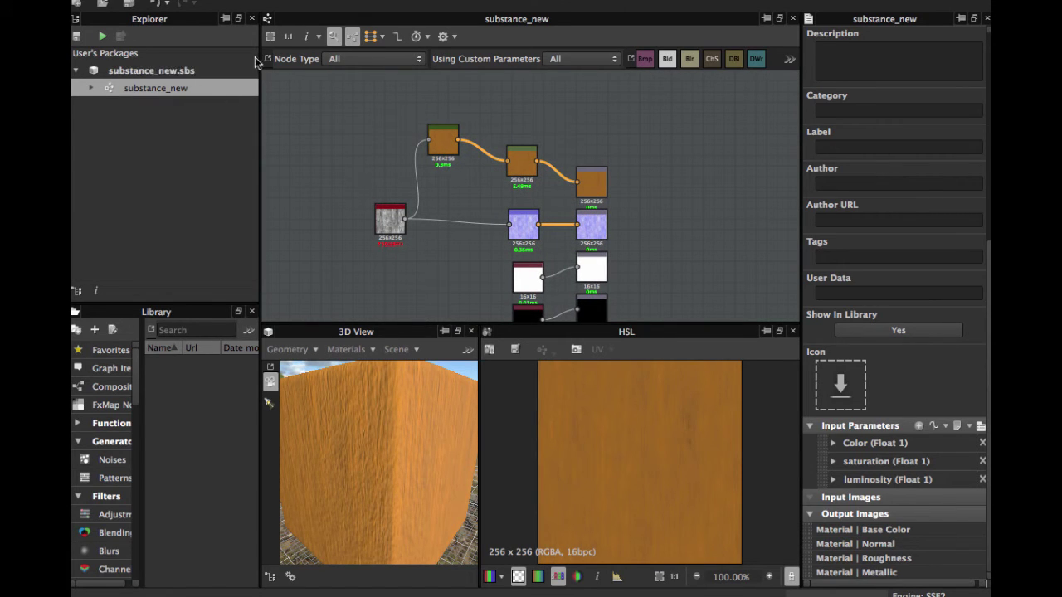
# Step: Publish the substance_new.sbs package as a Substance archive named substance_new, with output size, pixel size and random seed exposed
pyautogui.click(193, 71)
pyautogui.click(139, 74)
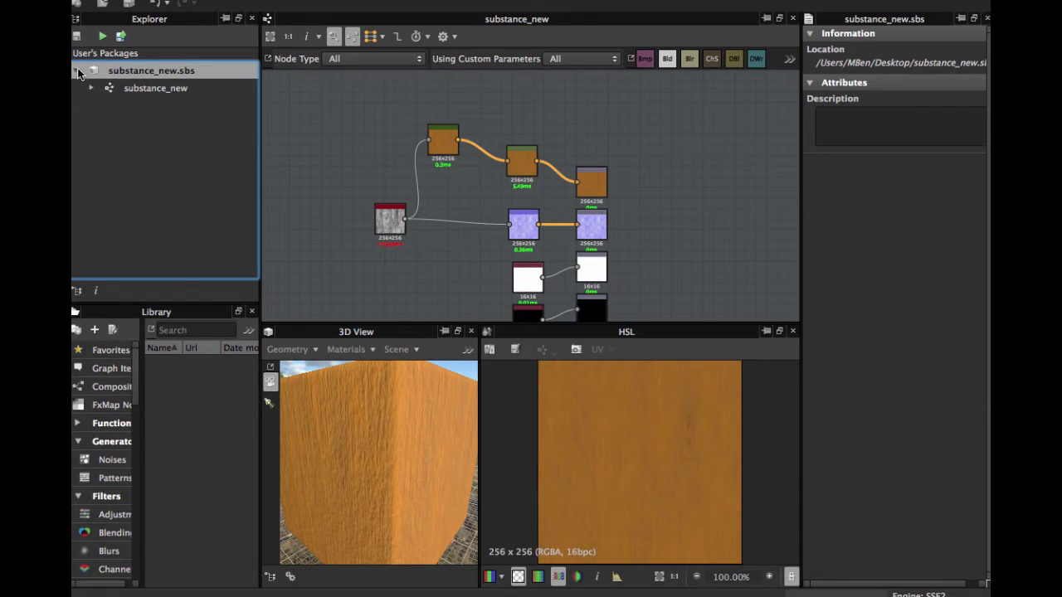
pyautogui.rightClick(142, 73)
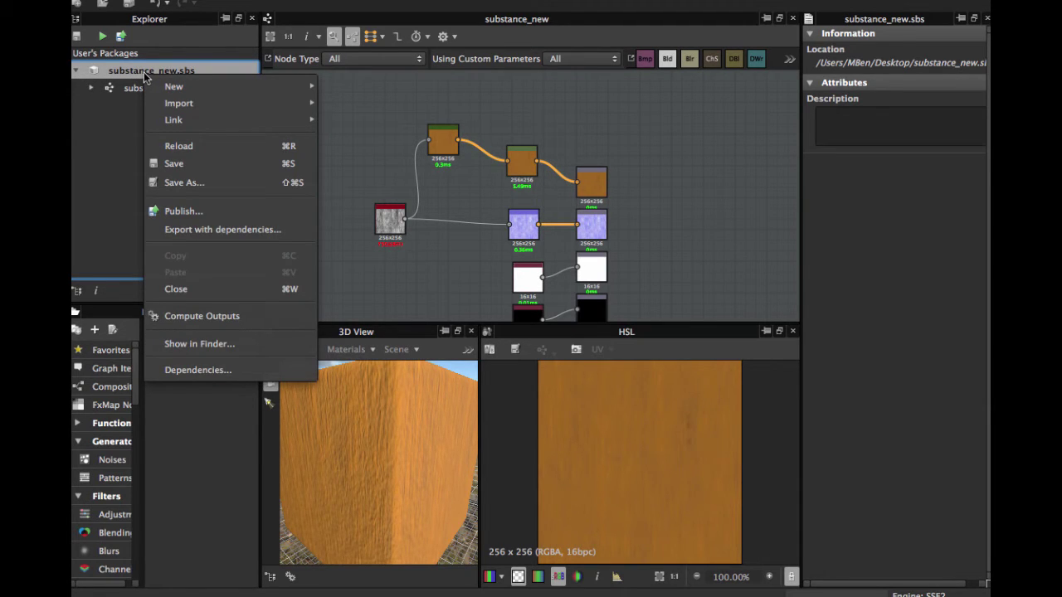
pyautogui.click(195, 212)
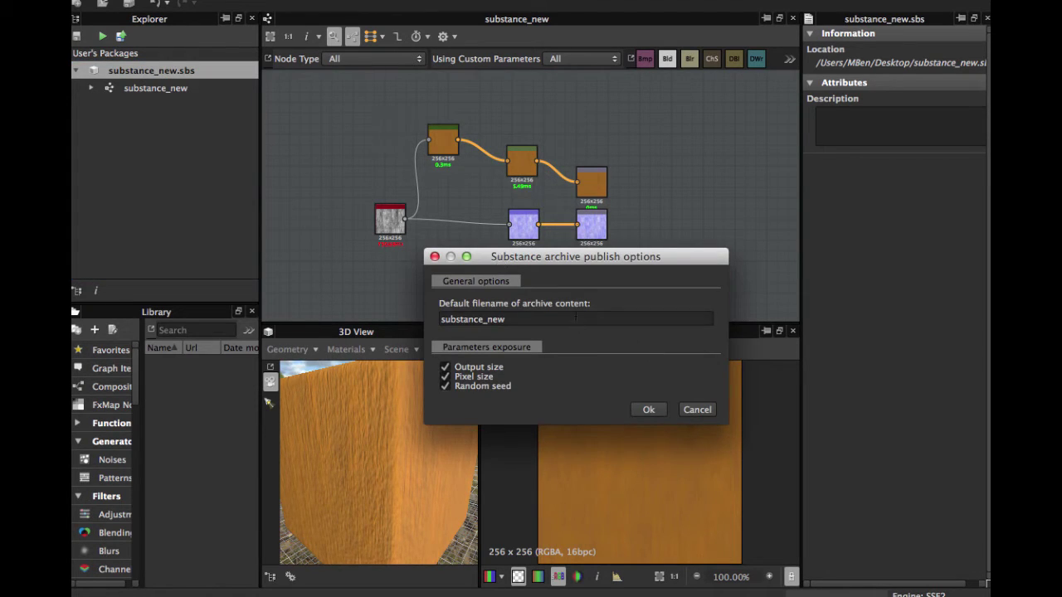
pyautogui.click(641, 408)
pyautogui.scroll(2, 497, 209)
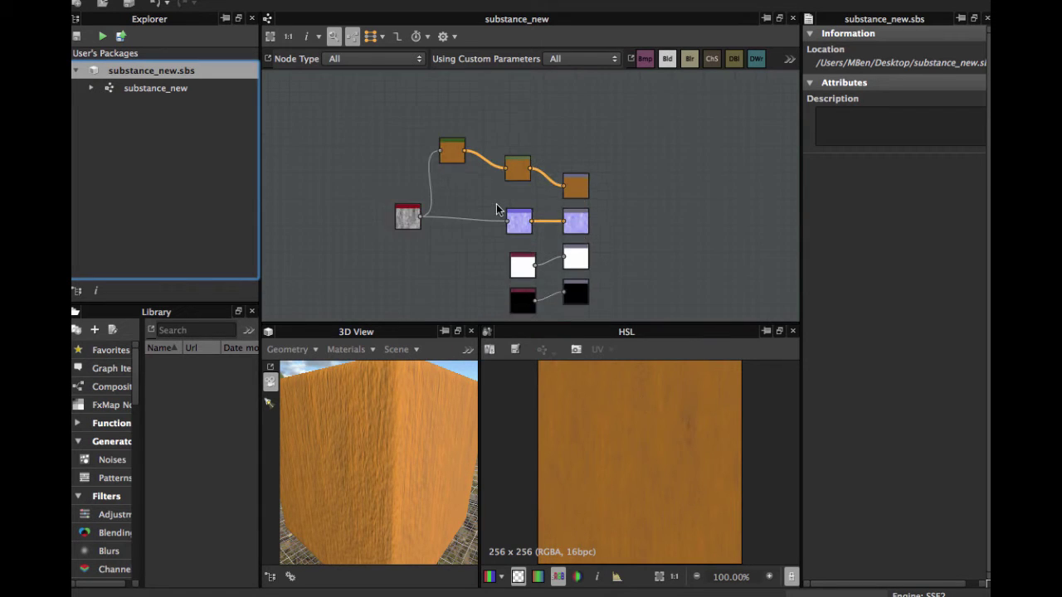
pyautogui.scroll(1, 407, 206)
pyautogui.moveTo(407, 206); pyautogui.dragTo(324, 175, button='middle')
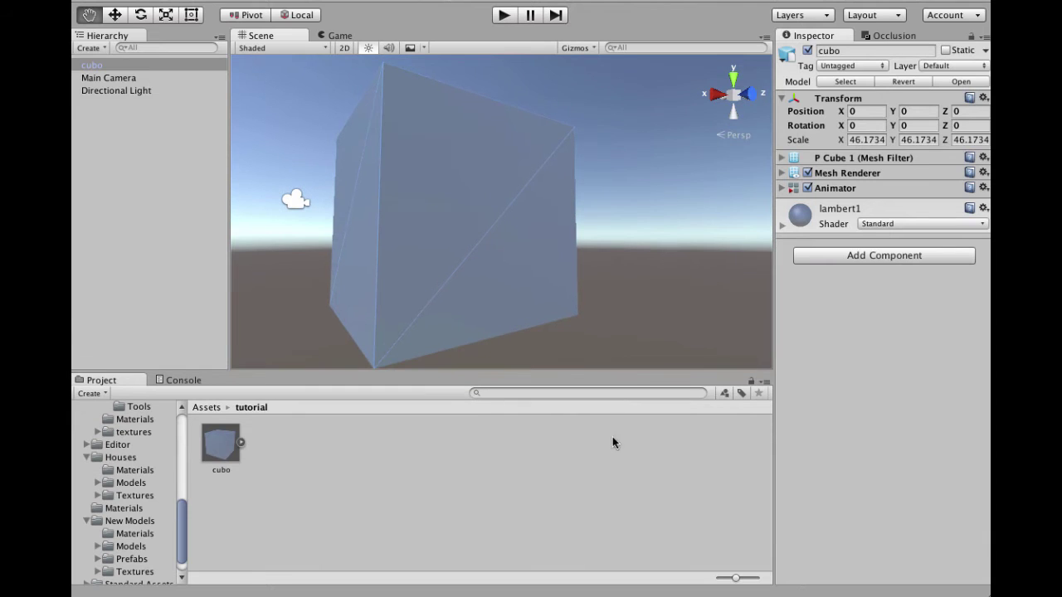
# Step: Switch to Unity and examine the cubo cube in the scene from different angles and distances
pyautogui.keyDown('alt'); pyautogui.moveTo(560, 211); pyautogui.dragTo(546, 215); pyautogui.keyUp('alt')
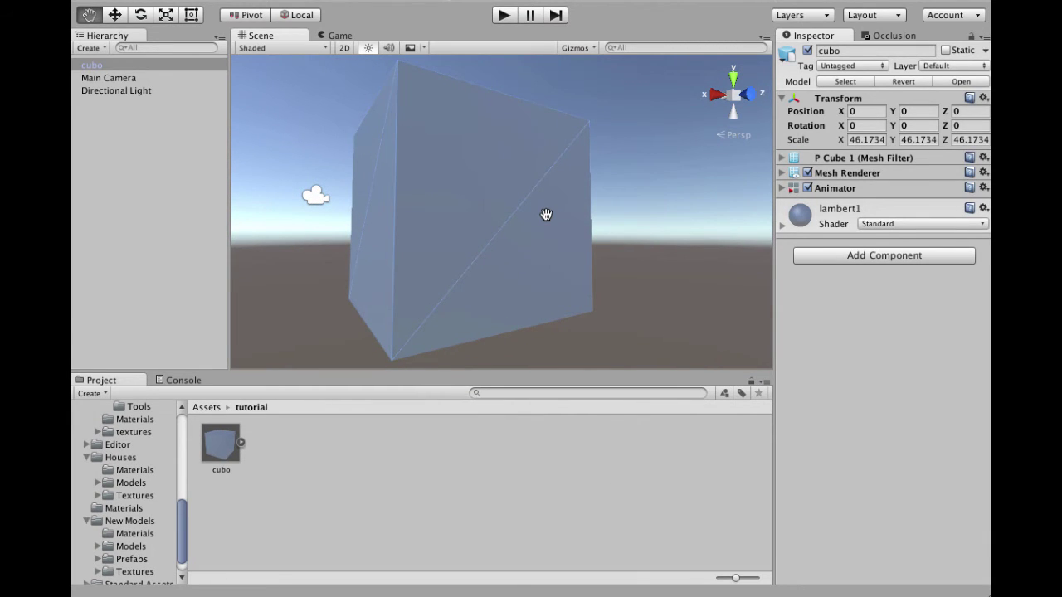
pyautogui.keyDown('alt'); pyautogui.moveTo(546, 215); pyautogui.dragTo(527, 195); pyautogui.keyUp('alt')
pyautogui.scroll(-5, 517, 213)
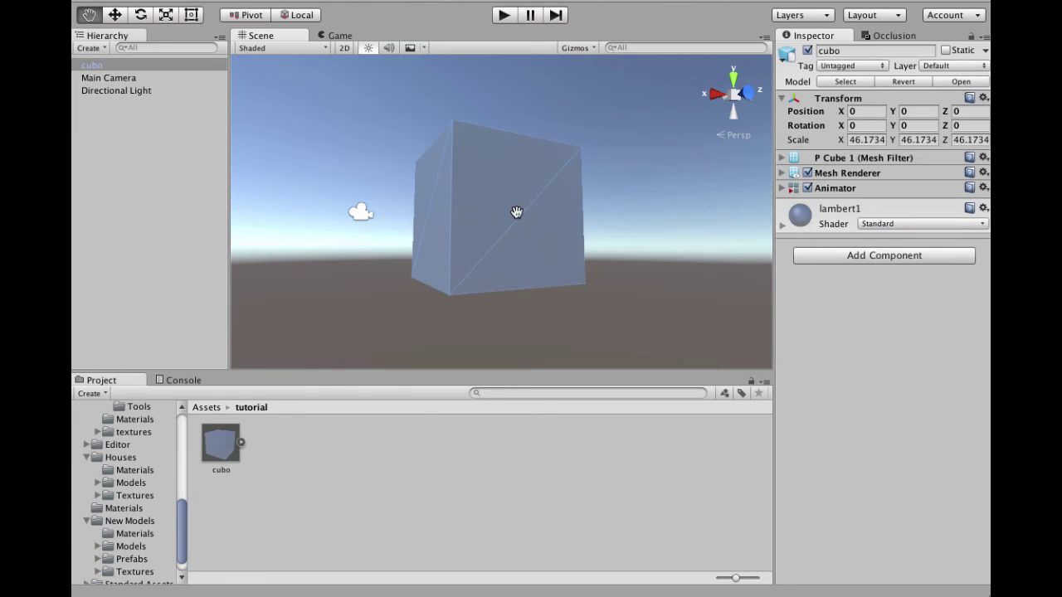
pyautogui.scroll(5, 516, 214)
pyautogui.scroll(-3, 515, 216)
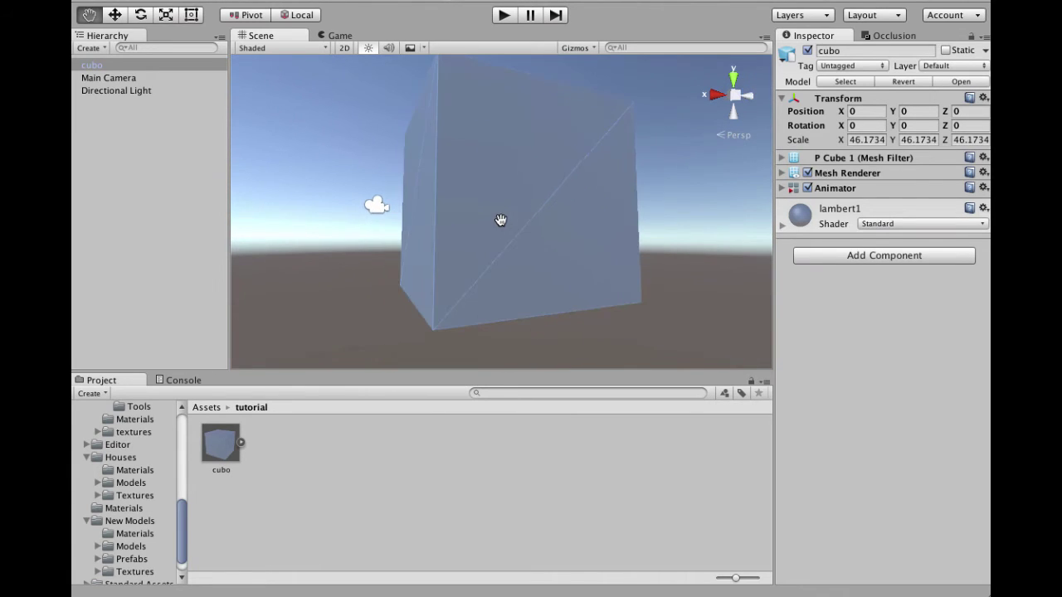
pyautogui.moveTo(518, 214); pyautogui.dragTo(519, 219)
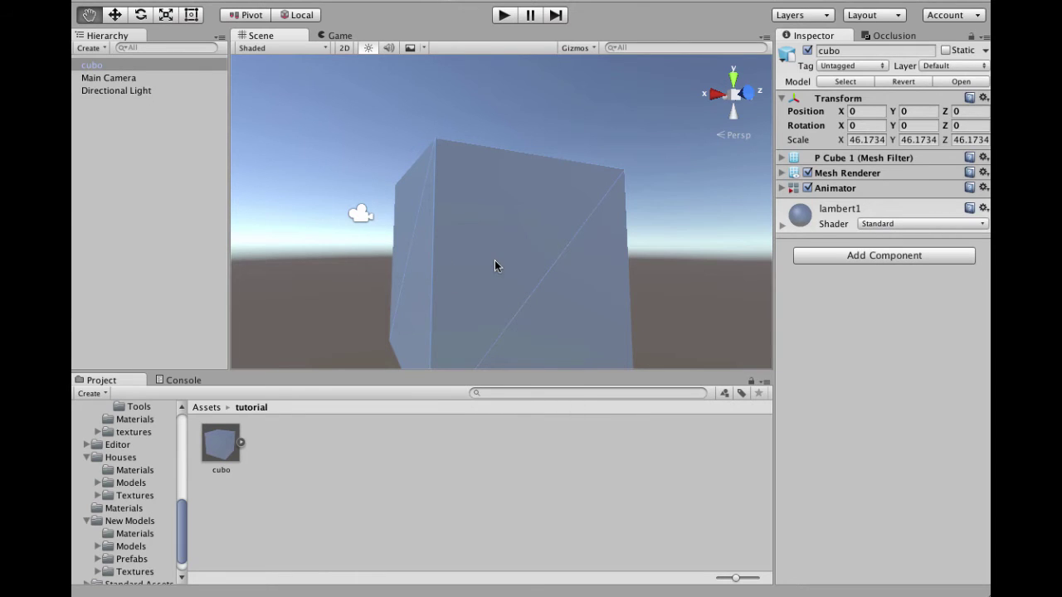
pyautogui.moveTo(583, 272); pyautogui.dragTo(567, 287)
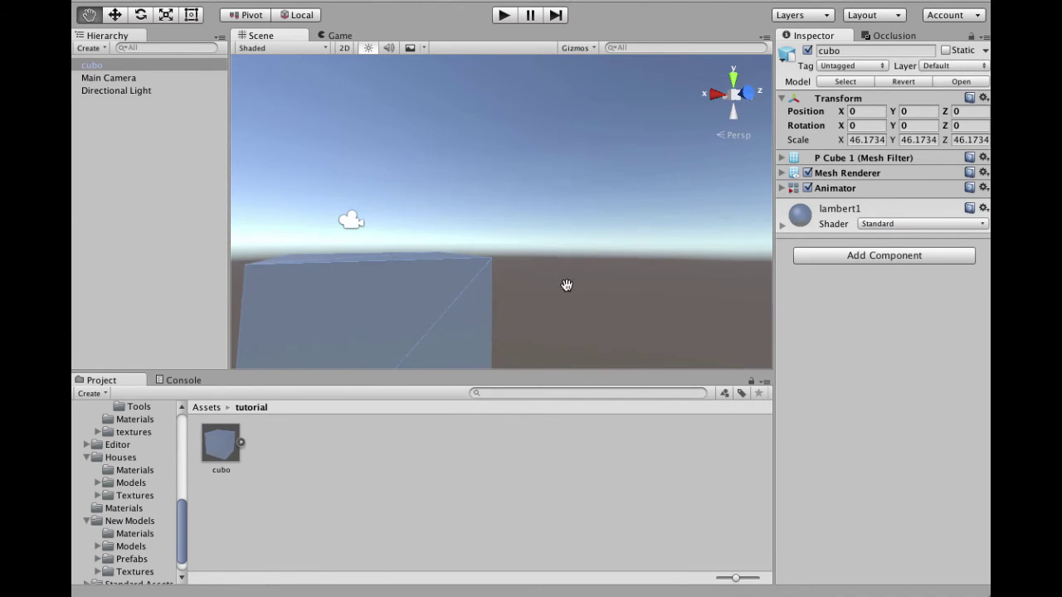
pyautogui.moveTo(566, 287); pyautogui.dragTo(505, 293, button='right')
pyautogui.moveTo(504, 294); pyautogui.dragTo(510, 273)
pyautogui.moveTo(510, 273); pyautogui.dragTo(542, 252, button='right')
pyautogui.keyDown('alt'); pyautogui.moveTo(542, 253); pyautogui.dragTo(578, 284); pyautogui.keyUp('alt')
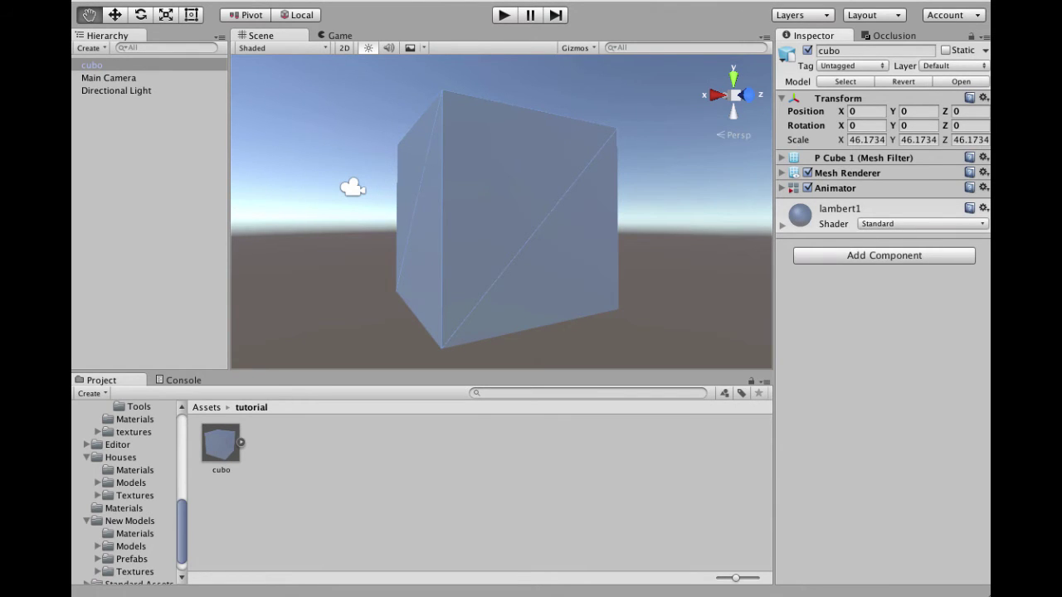
# Step: Import the published substance_new.sbsar archive into the project's tutorial folder
pyautogui.press('space')
pyautogui.press('space')
pyautogui.moveTo(1058, 365); pyautogui.dragTo(581, 427)
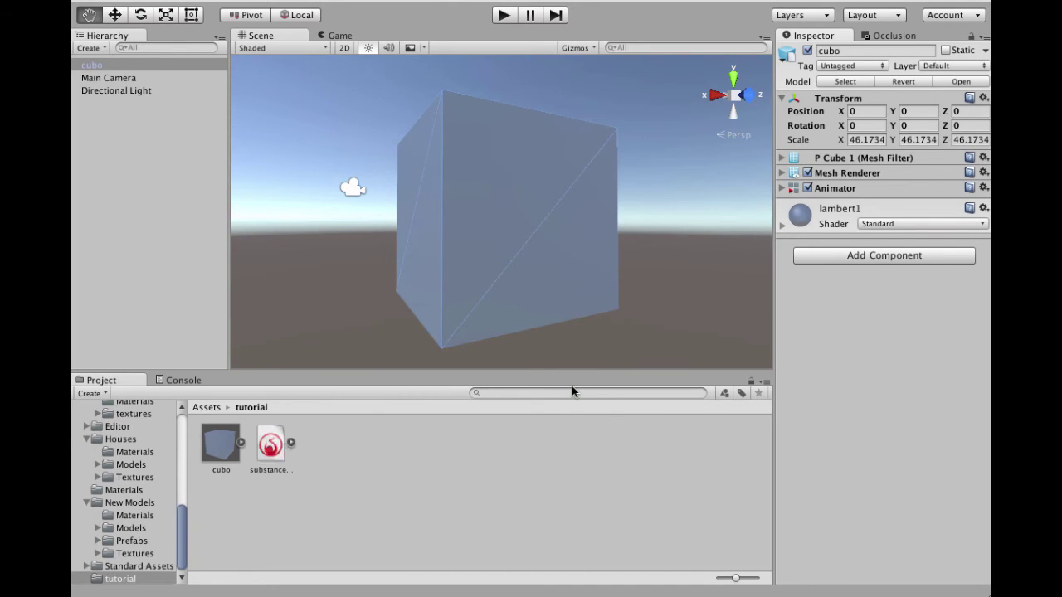
# Step: Examine the imported substance's material preview, generated textures, main maps and procedural properties
pyautogui.click(274, 447)
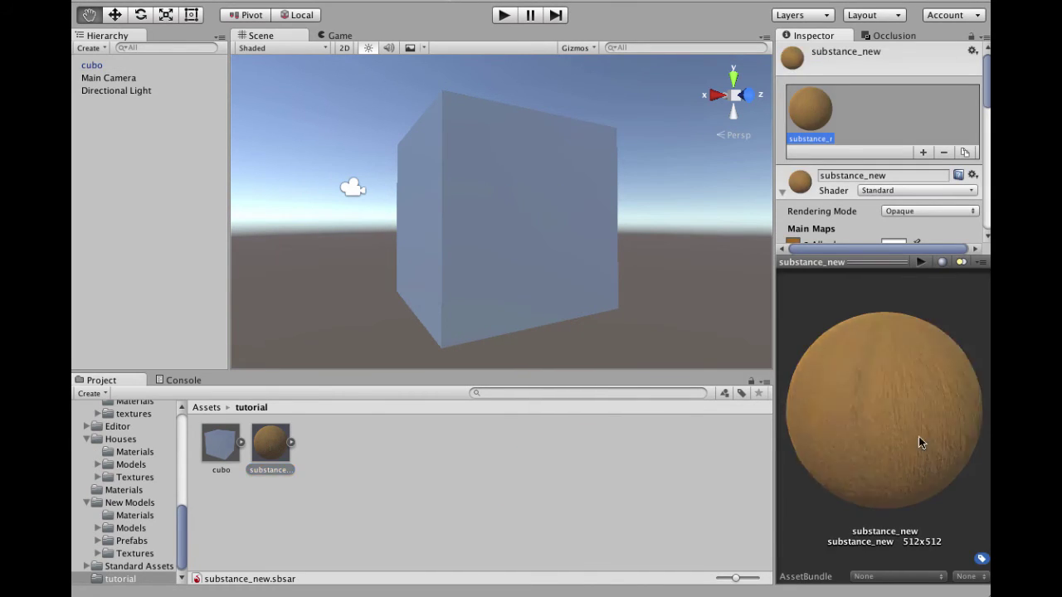
pyautogui.moveTo(918, 437); pyautogui.dragTo(899, 446)
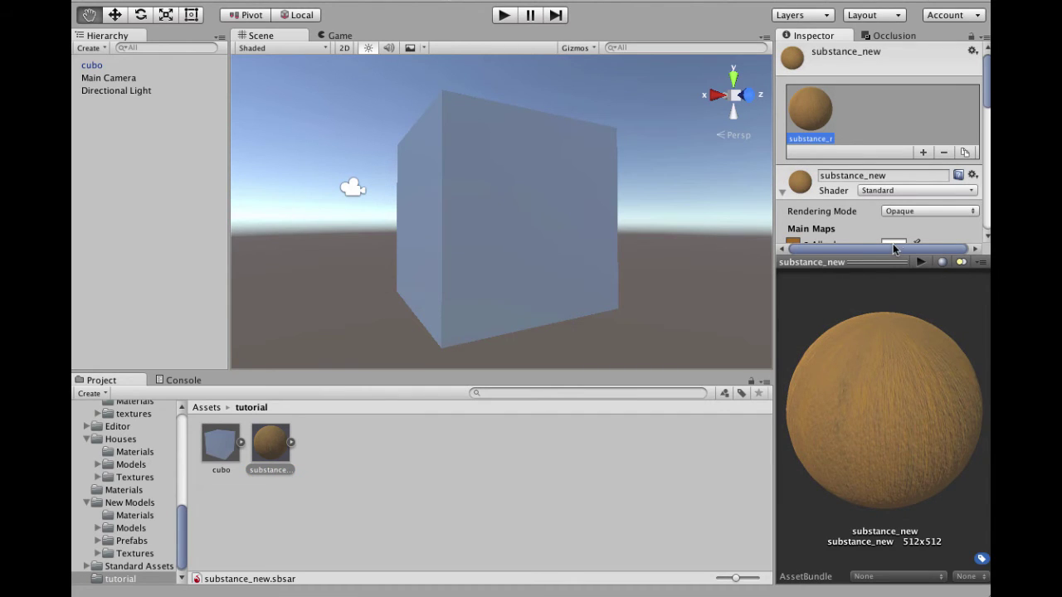
pyautogui.moveTo(885, 254); pyautogui.dragTo(885, 359)
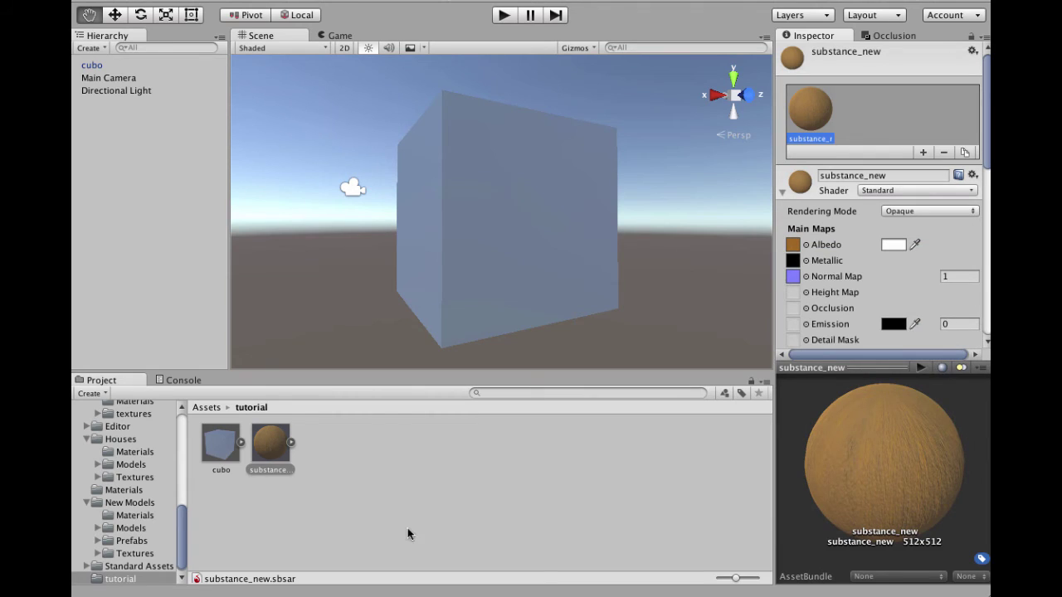
pyautogui.click(290, 442)
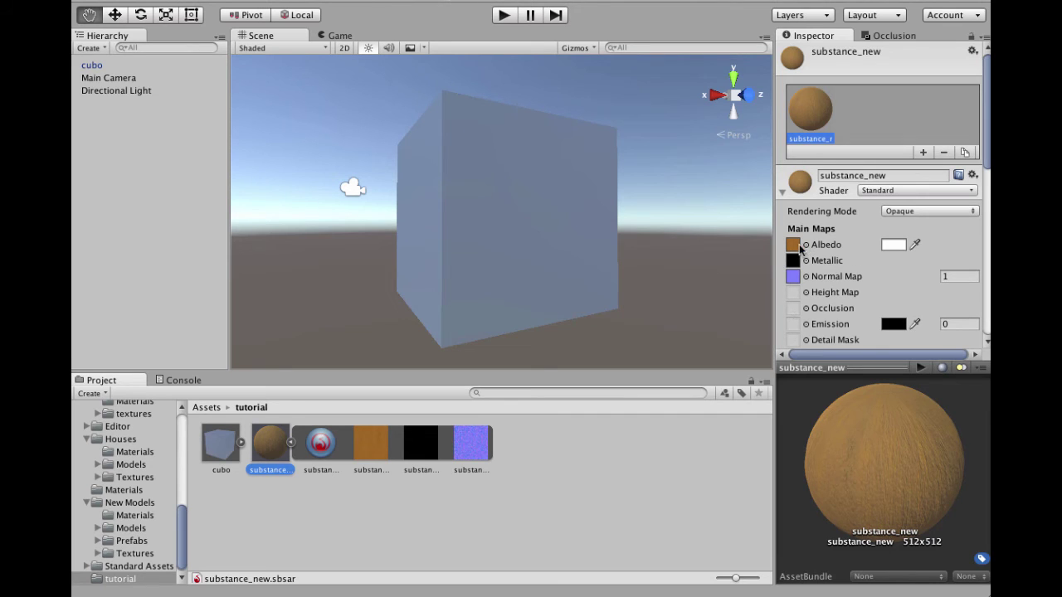
pyautogui.scroll(-5, 809, 307)
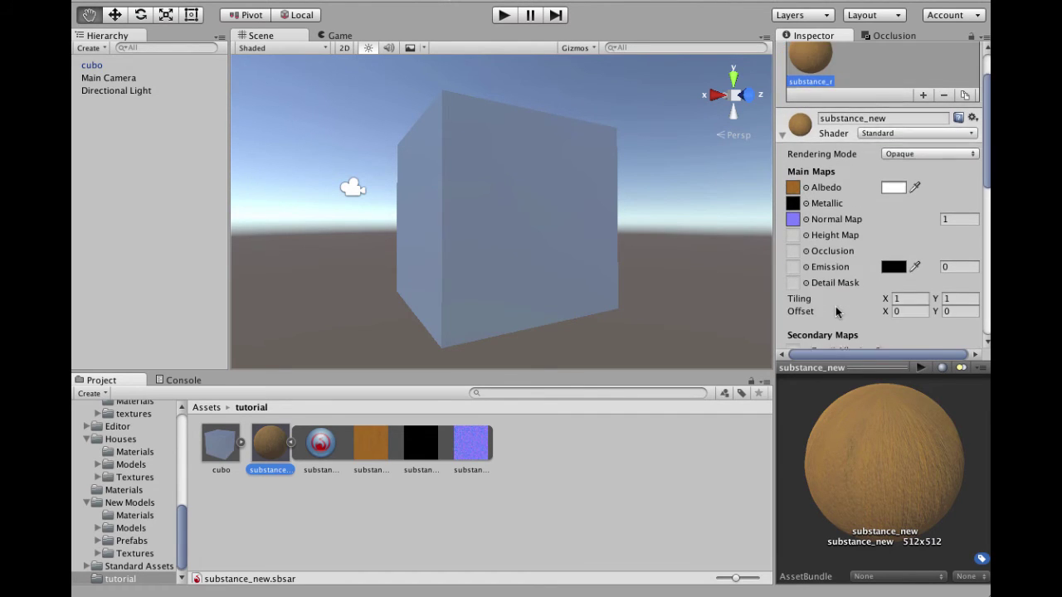
pyautogui.scroll(-5, 836, 311)
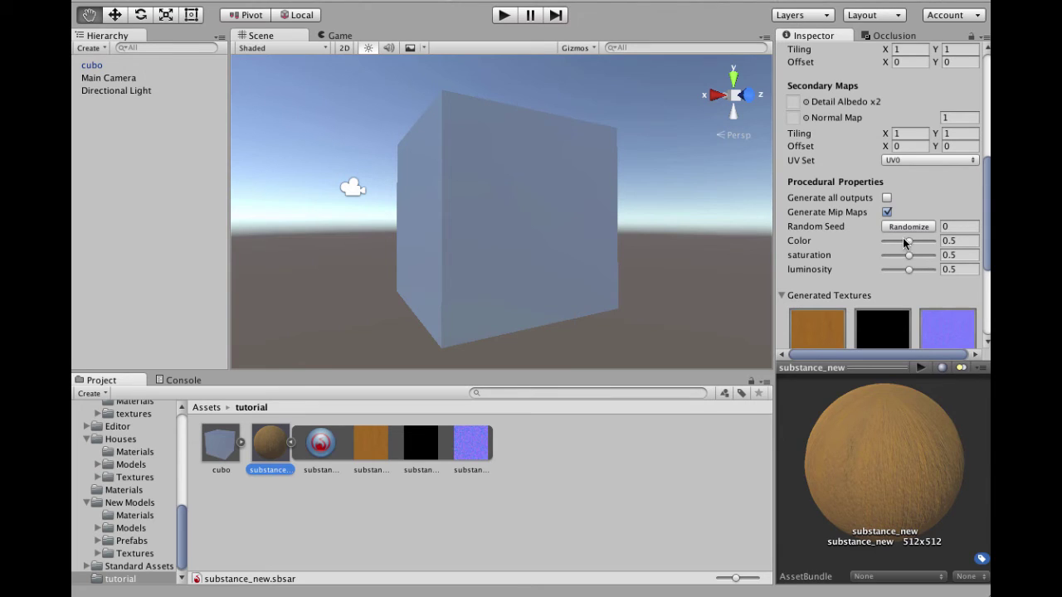
# Step: Try adjusting the substance's Color value and restore it to 0.5
pyautogui.moveTo(905, 241); pyautogui.dragTo(901, 243)
pyautogui.click(940, 242)
pyautogui.write('0.')
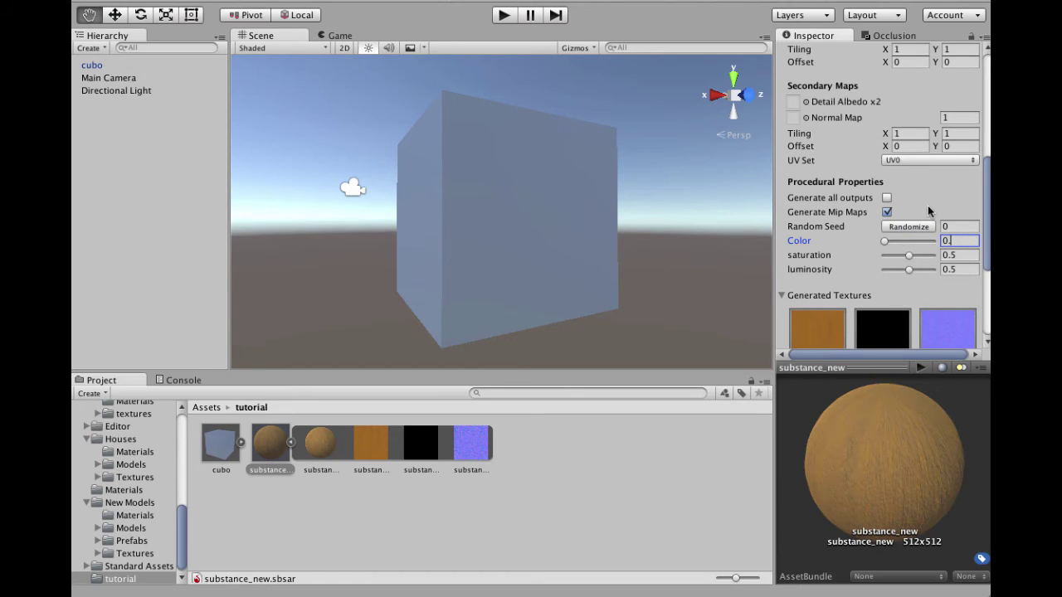
pyautogui.write('5')
pyautogui.press('Tab')
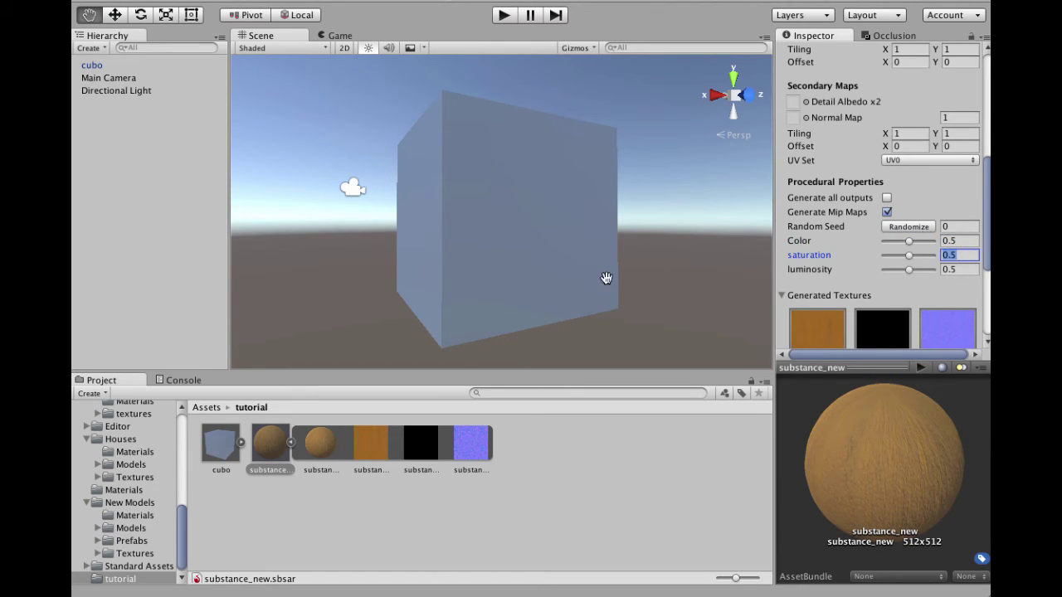
# Step: Apply the substance_new material to the cube in the scene
pyautogui.click(324, 458)
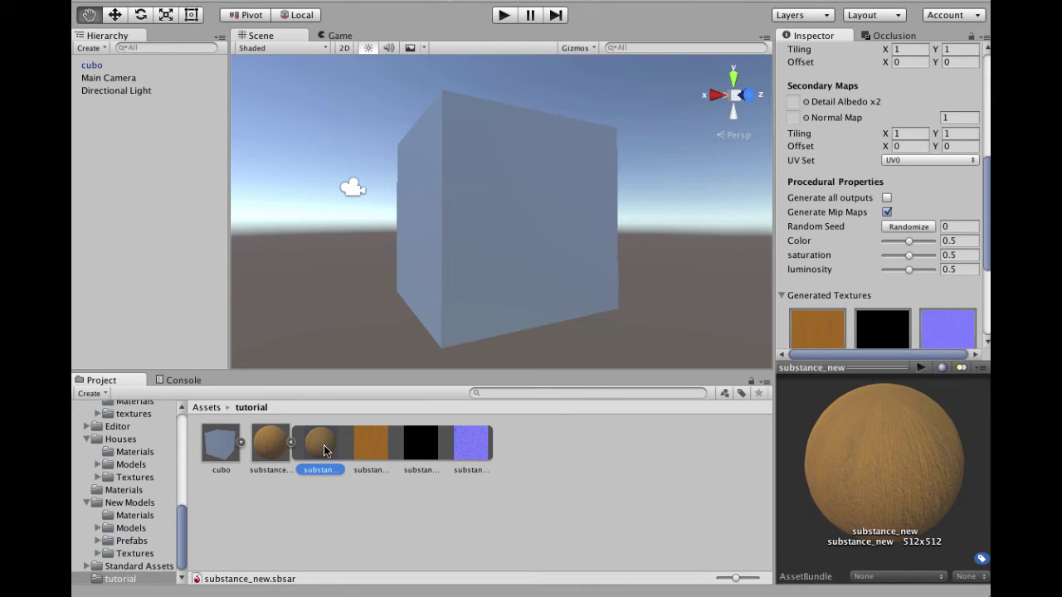
pyautogui.moveTo(321, 447); pyautogui.dragTo(473, 287)
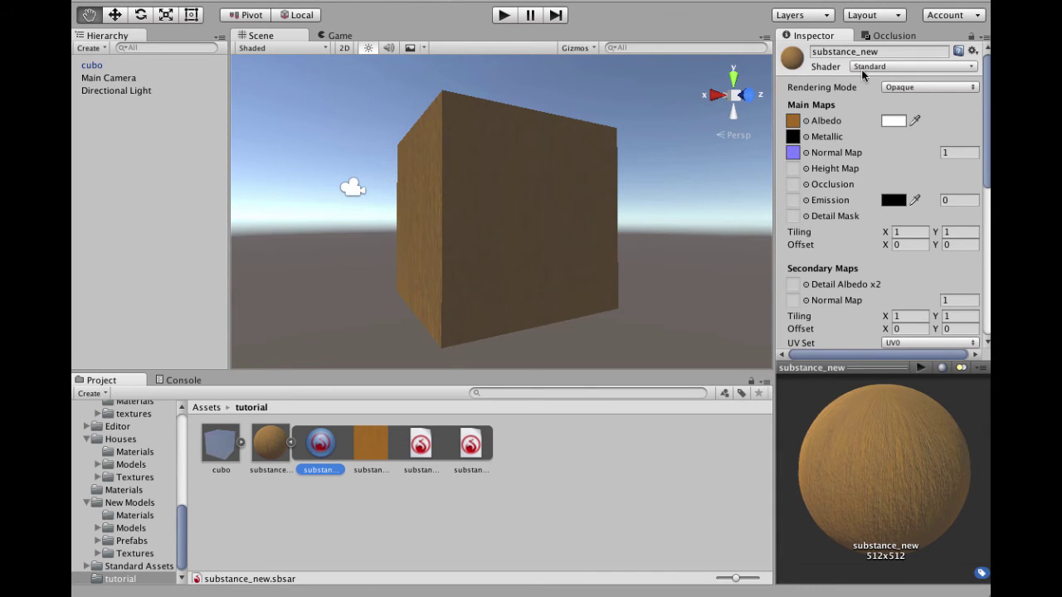
# Step: Activate the Move tool, select the cube in the scene and mark it as Static
pyautogui.click(477, 182)
pyautogui.click(120, 15)
pyautogui.click(115, 14)
pyautogui.click(470, 166)
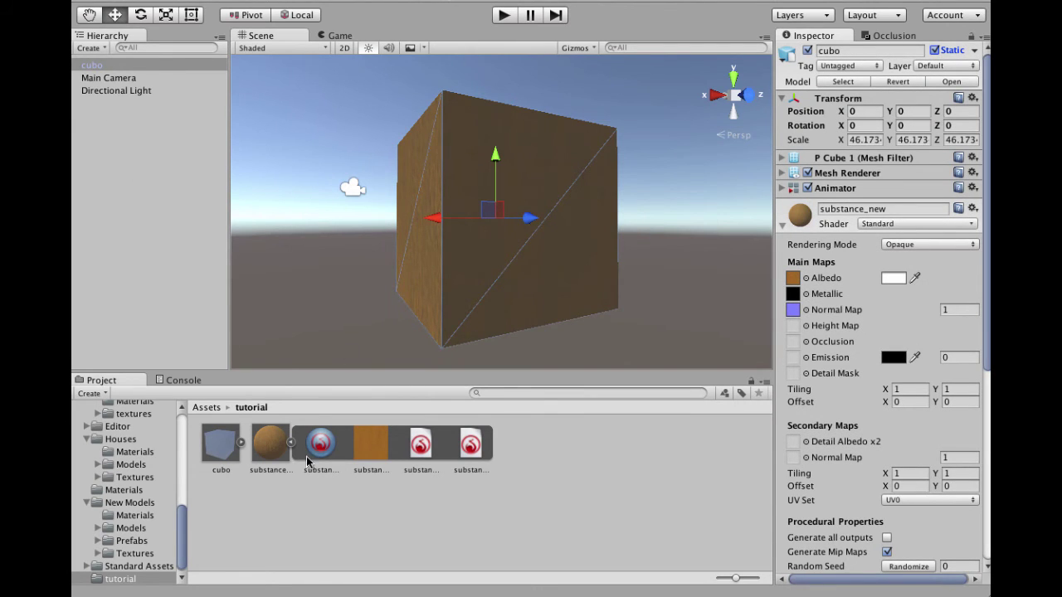
# Step: Set the target width and target height of the substance_new material's generated textures to 1024
pyautogui.click(272, 447)
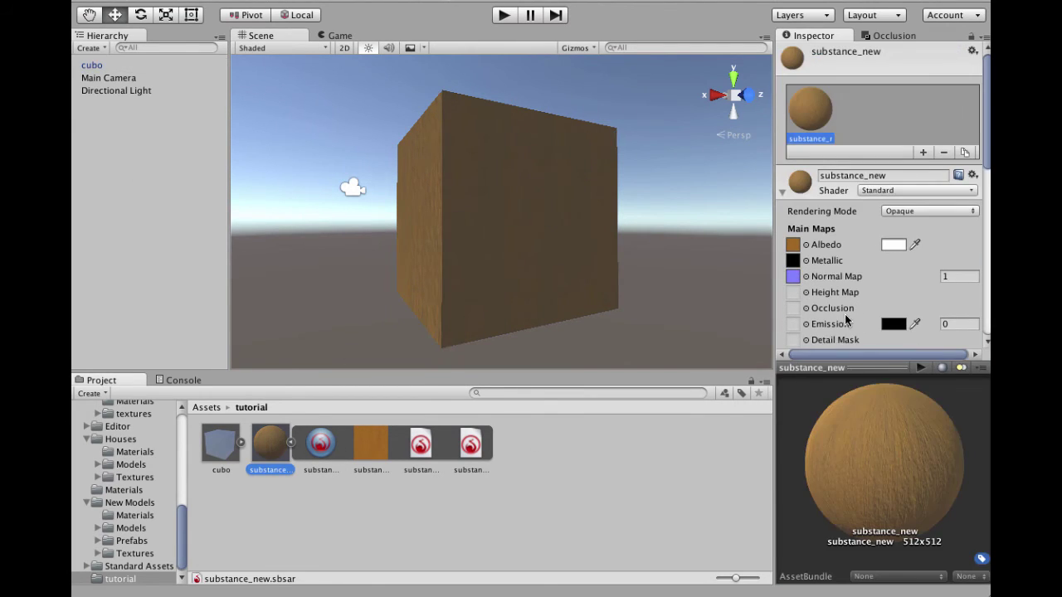
pyautogui.scroll(-10, 827, 301)
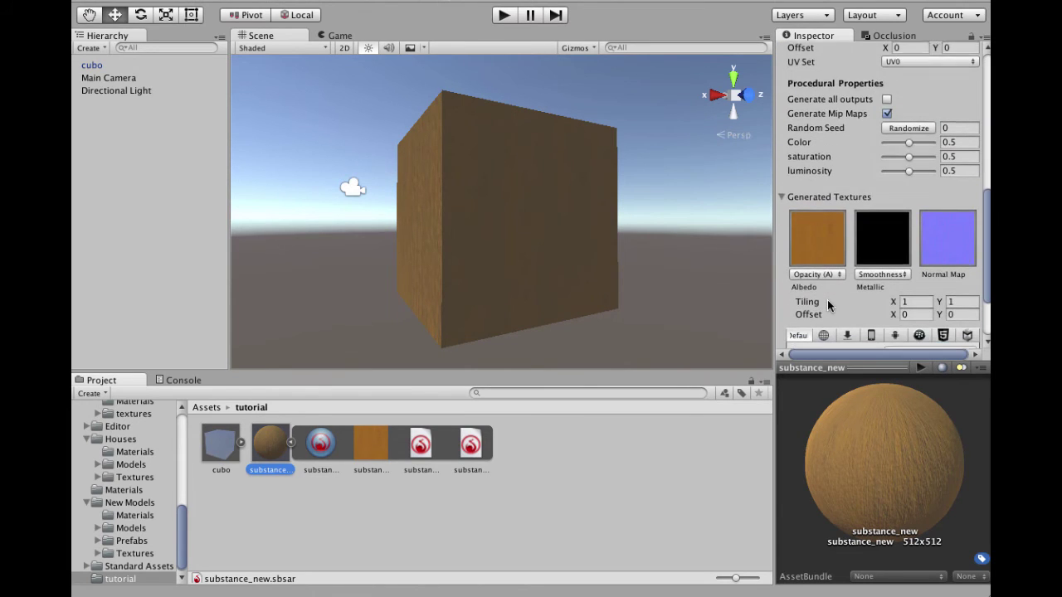
pyautogui.scroll(1, 826, 319)
pyautogui.scroll(-1, 834, 315)
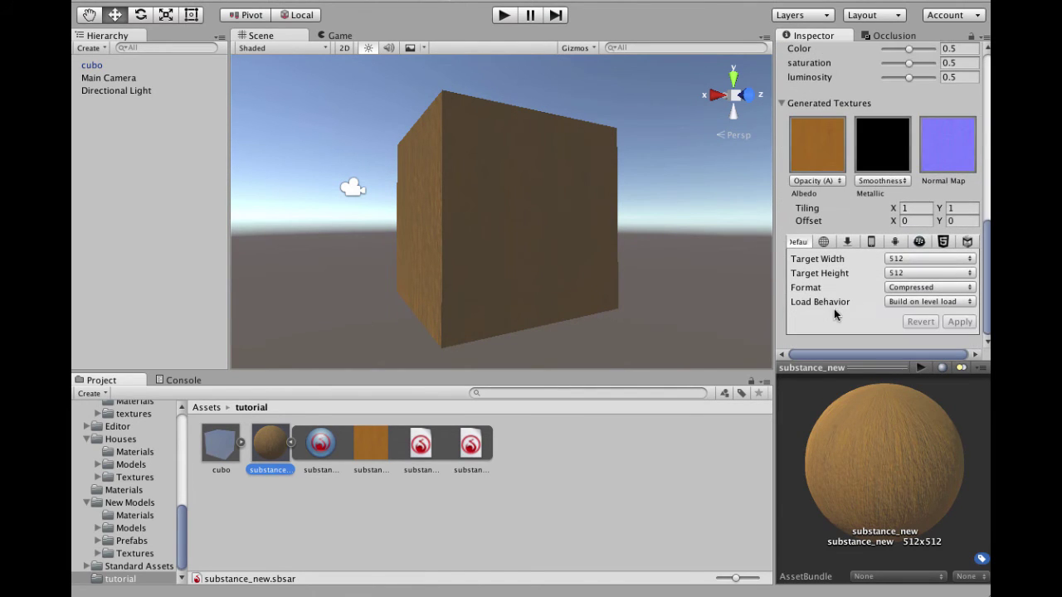
pyautogui.click(900, 260)
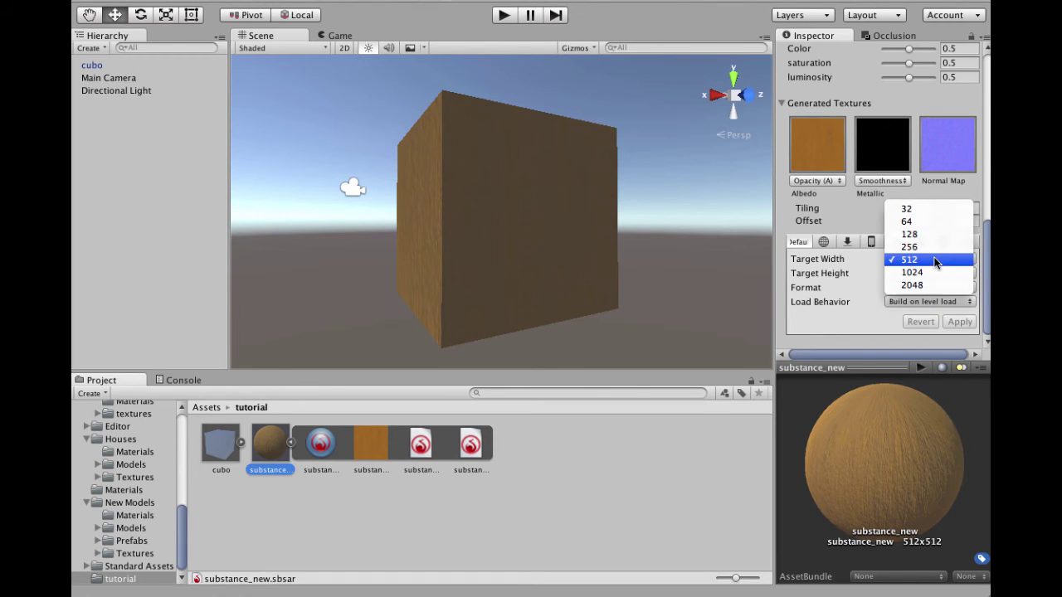
pyautogui.click(936, 273)
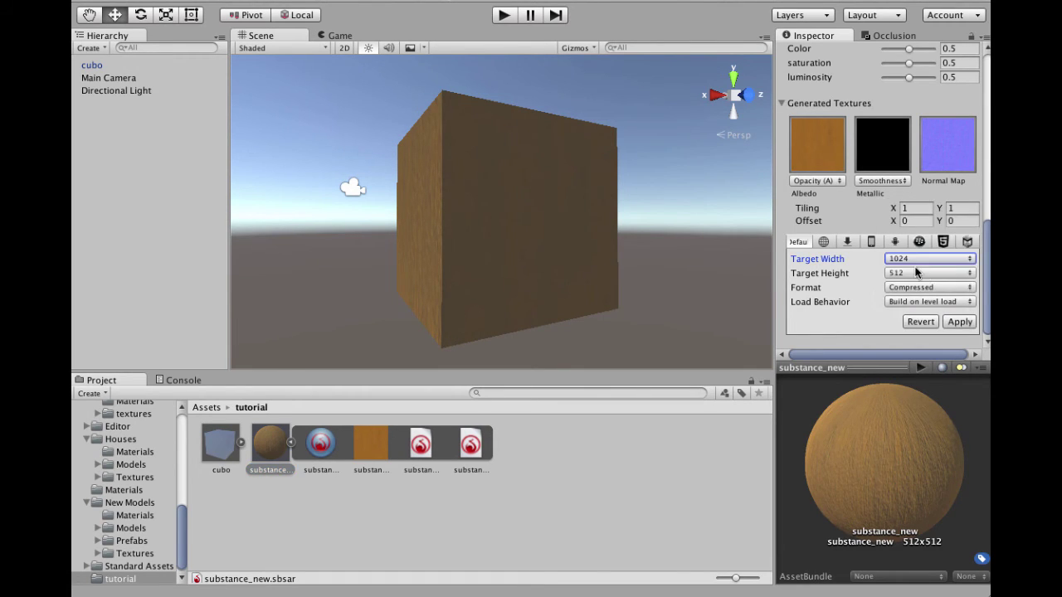
pyautogui.click(920, 273)
pyautogui.click(928, 287)
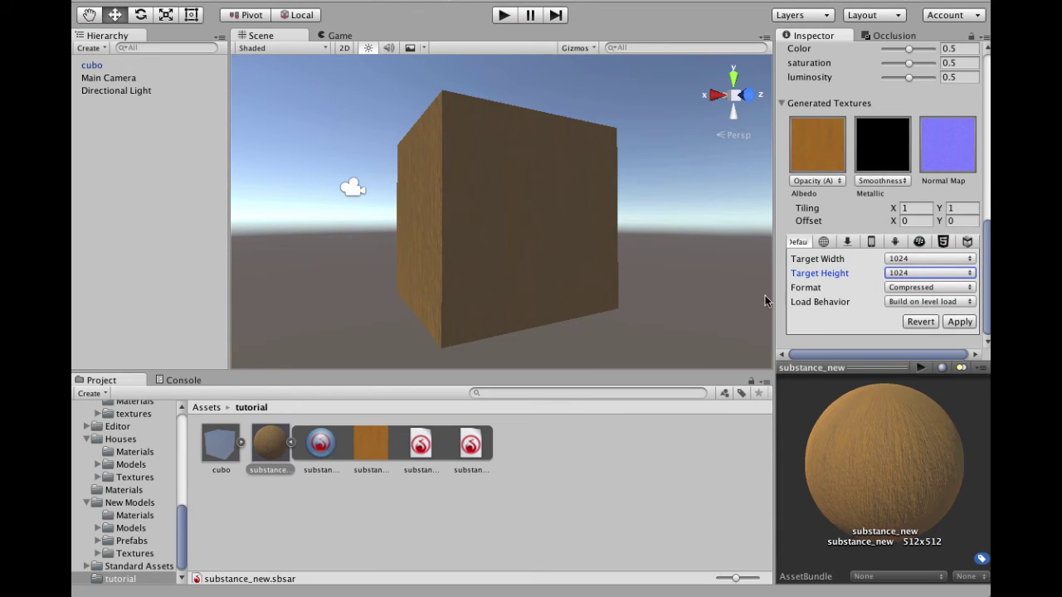
# Step: Inspect the wood texture on the material preview and close up on the cube's lit side
pyautogui.moveTo(886, 478); pyautogui.dragTo(883, 453)
pyautogui.moveTo(631, 242); pyautogui.dragTo(607, 227, button='right')
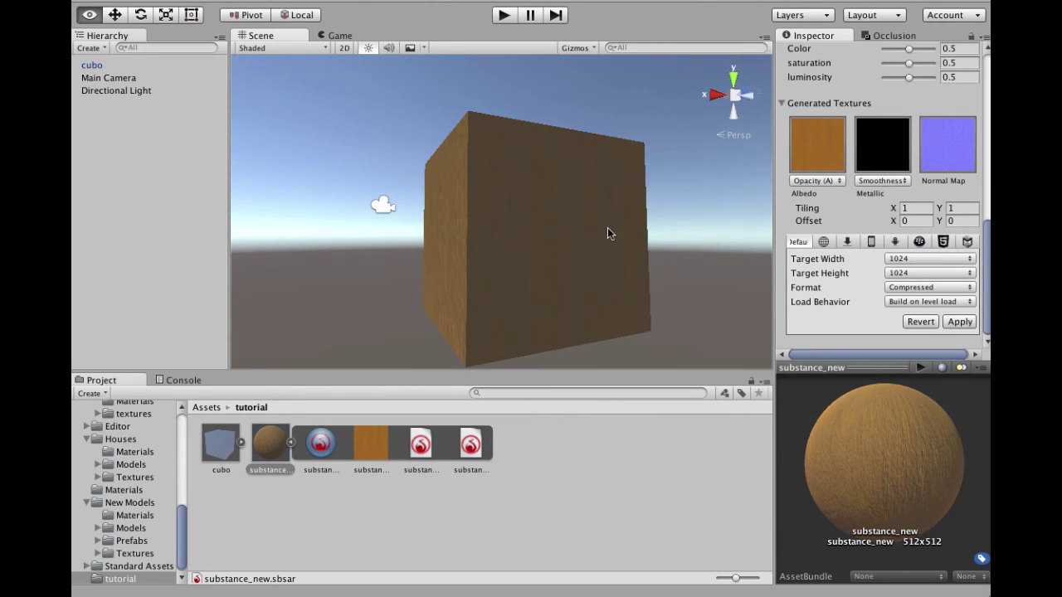
pyautogui.click(90, 15)
pyautogui.moveTo(389, 206); pyautogui.dragTo(498, 218, button='right')
pyautogui.moveTo(497, 218); pyautogui.dragTo(540, 216)
pyautogui.scroll(6, 569, 220)
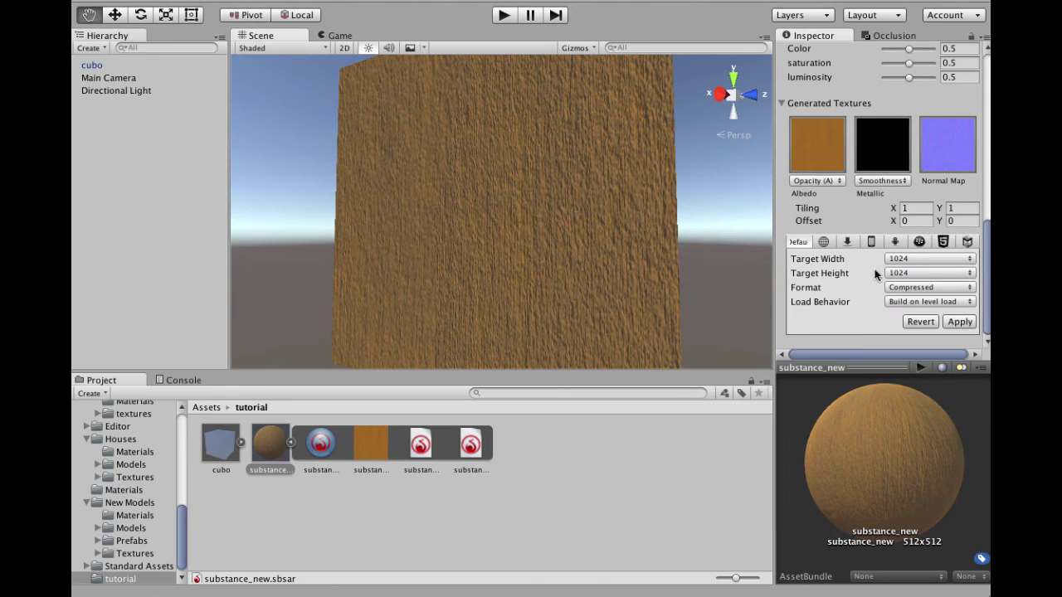
pyautogui.scroll(5, 866, 244)
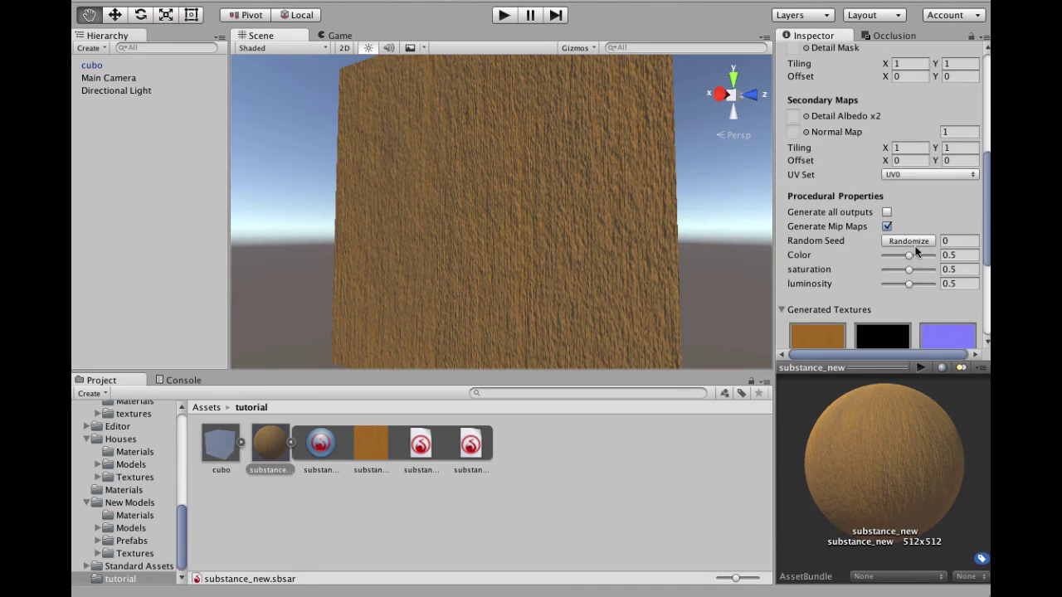
# Step: Try a different Color value on the substance and return it to 0.5
pyautogui.moveTo(909, 257)
pyautogui.mouseDown()
pyautogui.moveTo(896, 256)
pyautogui.moveTo(907, 257)
pyautogui.mouseUp()
pyautogui.doubleClick(975, 255)
pyautogui.write('0.5')
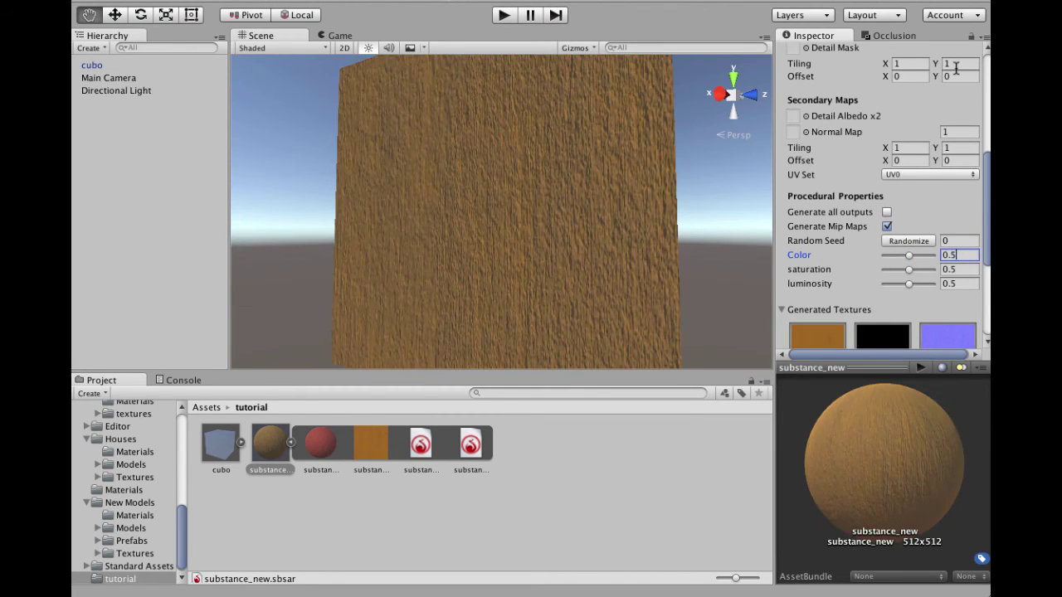
# Step: Try Color 0.22, saturation 0.27 and reduced luminosity on the wood, and restore all three values to 0.5
pyautogui.moveTo(909, 269)
pyautogui.mouseDown()
pyautogui.moveTo(897, 269)
pyautogui.moveTo(916, 258)
pyautogui.moveTo(893, 258)
pyautogui.moveTo(920, 287)
pyautogui.moveTo(904, 287)
pyautogui.mouseUp()
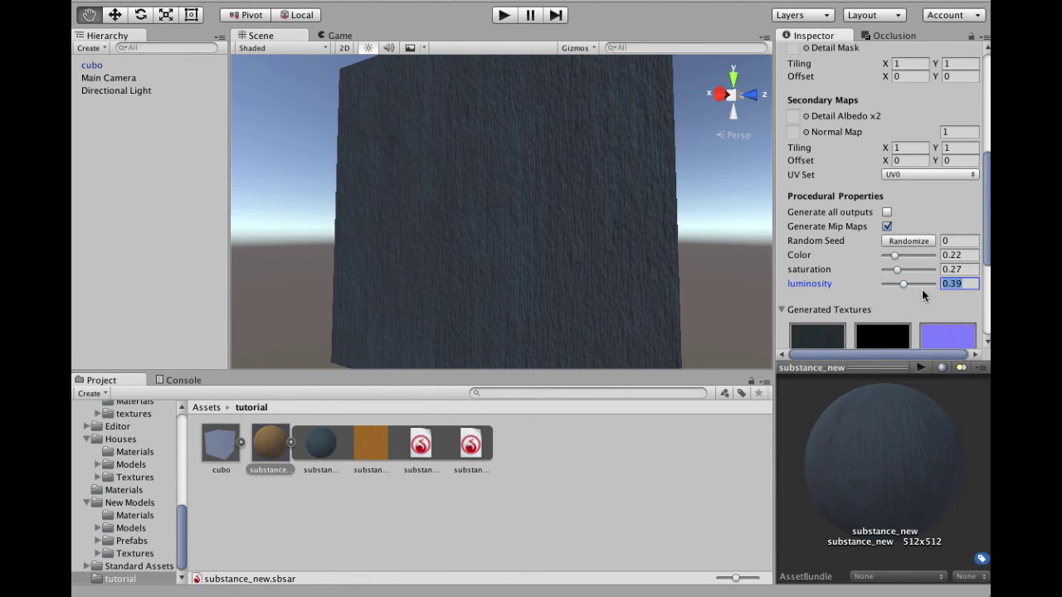
pyautogui.press('BackSpace')
pyautogui.write('0')
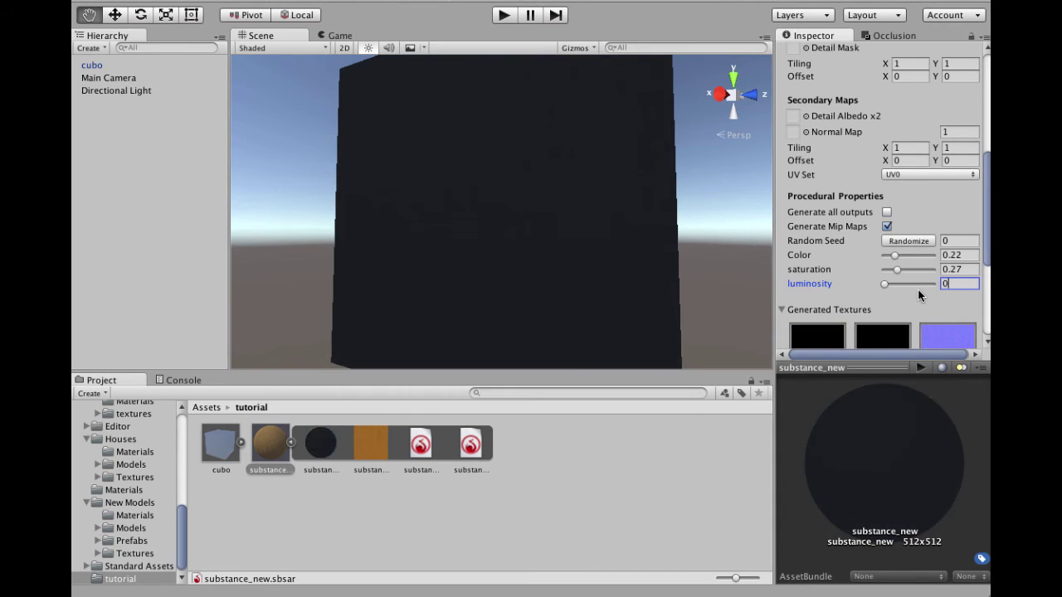
pyautogui.write('.5')
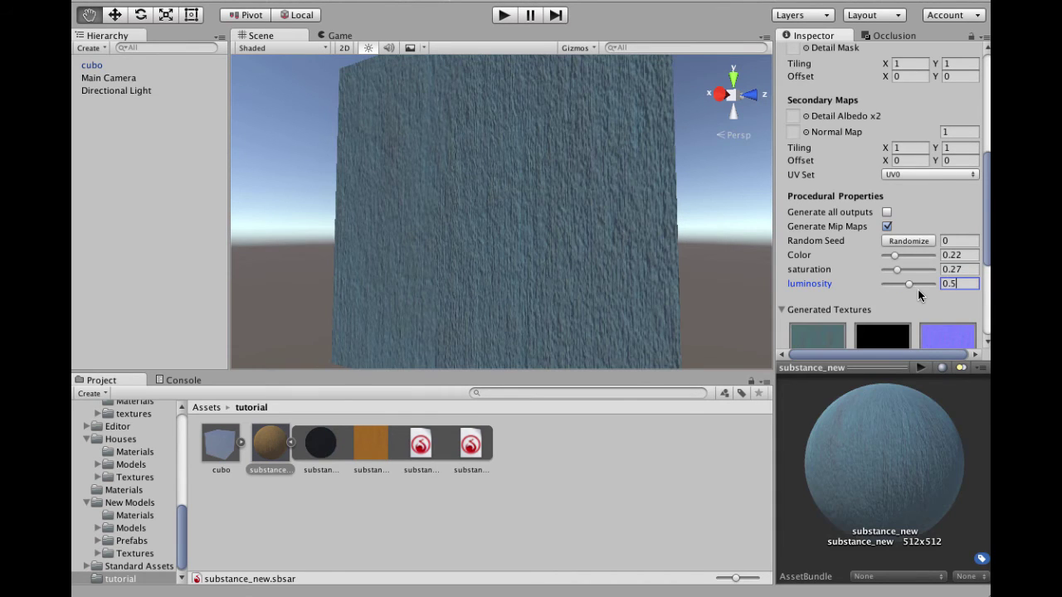
pyautogui.click(971, 255)
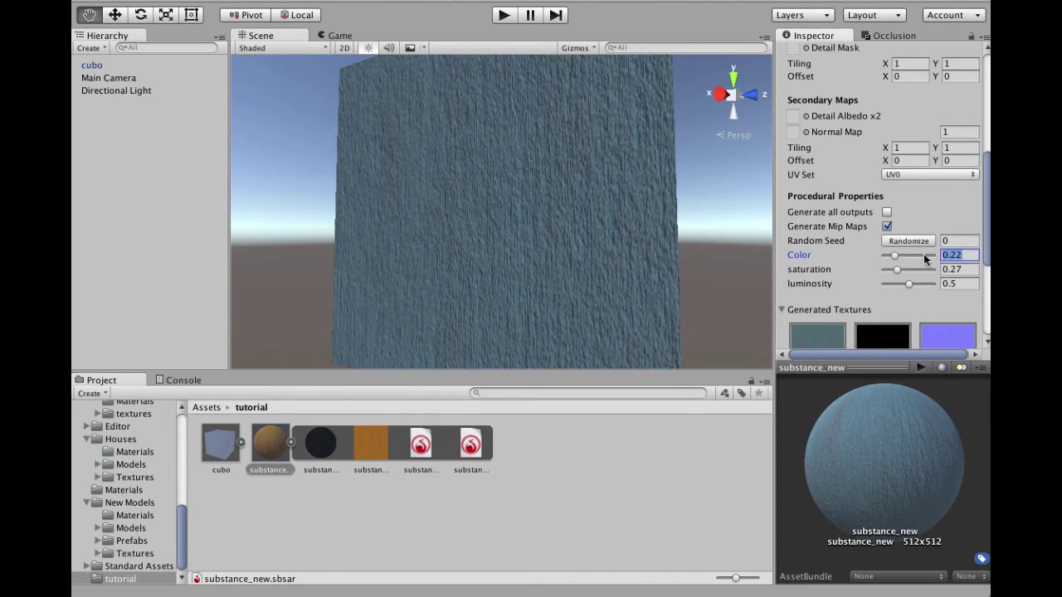
pyautogui.write('0.5')
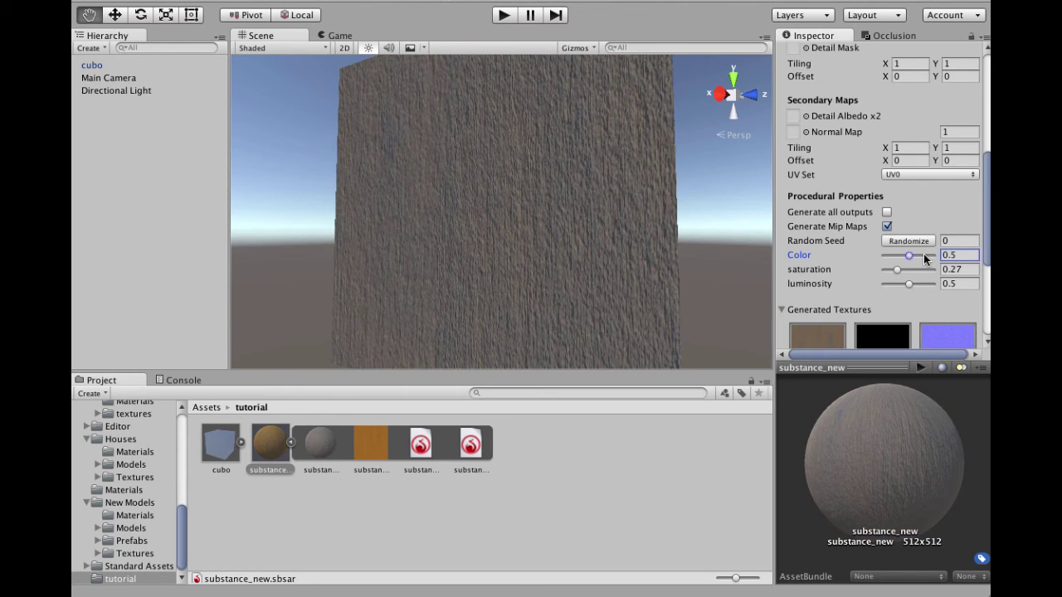
pyautogui.press('Tab')
pyautogui.write('0.5')
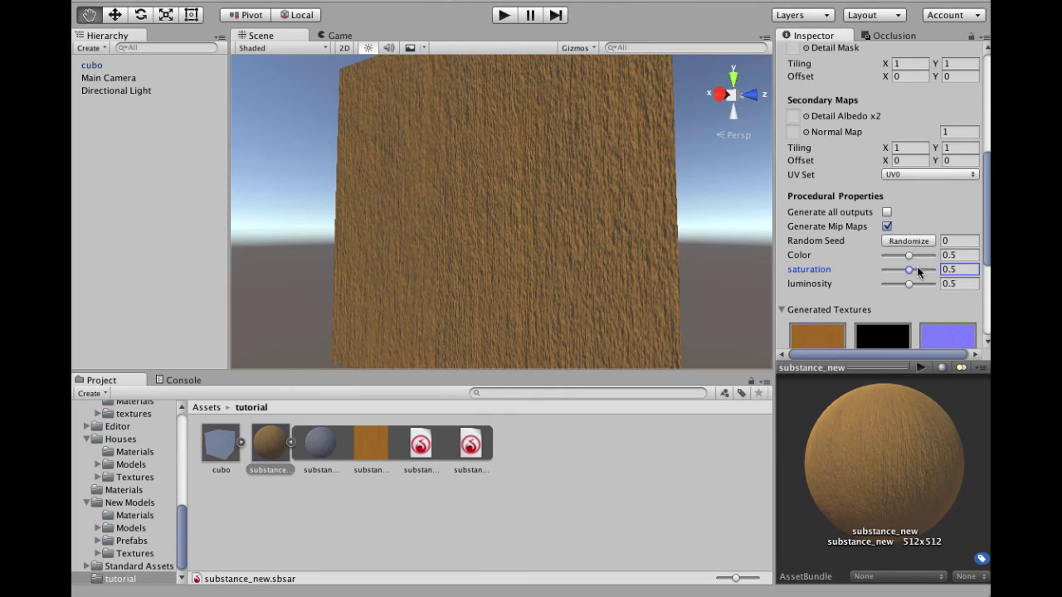
# Step: Randomize the substance's random seed to vary the wood pattern
pyautogui.click(893, 242)
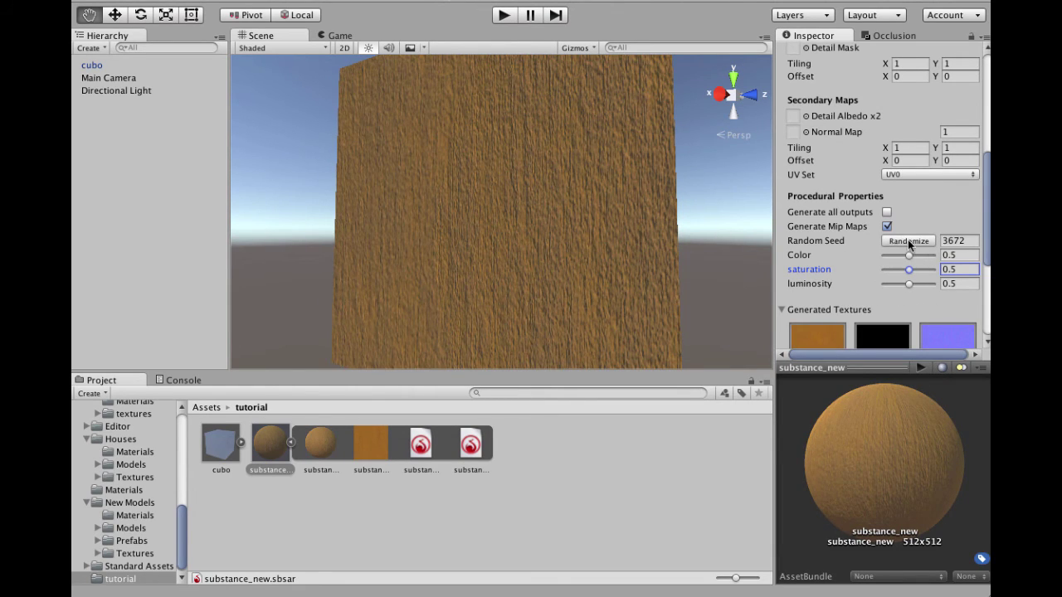
pyautogui.click(909, 241)
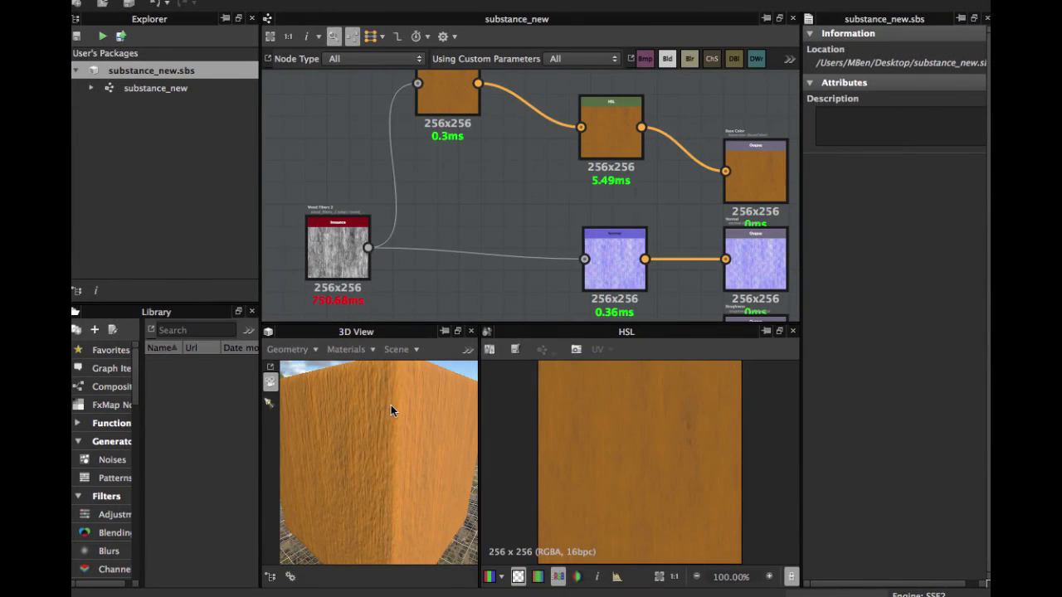
# Step: Switch to Substance Designer and examine the wood on the 3D cube and the node graph
pyautogui.moveTo(391, 405); pyautogui.dragTo(421, 430)
pyautogui.scroll(-5, 427, 248)
pyautogui.moveTo(476, 238)
pyautogui.mouseDown(button='middle')
pyautogui.moveTo(412, 215)
pyautogui.moveTo(442, 176)
pyautogui.moveTo(428, 212)
pyautogui.moveTo(502, 155)
pyautogui.moveTo(457, 190)
pyautogui.moveTo(494, 238)
pyautogui.mouseUp(button='middle')
pyautogui.scroll(5, 413, 213)
pyautogui.scroll(4, 442, 177)
pyautogui.scroll(-5, 428, 211)
pyautogui.scroll(-3, 489, 174)
pyautogui.scroll(3, 457, 190)
pyautogui.scroll(-2, 495, 241)
# Step: Show the graph's properties and expand the Color input parameter to examine its default, range and step settings
pyautogui.click(744, 252)
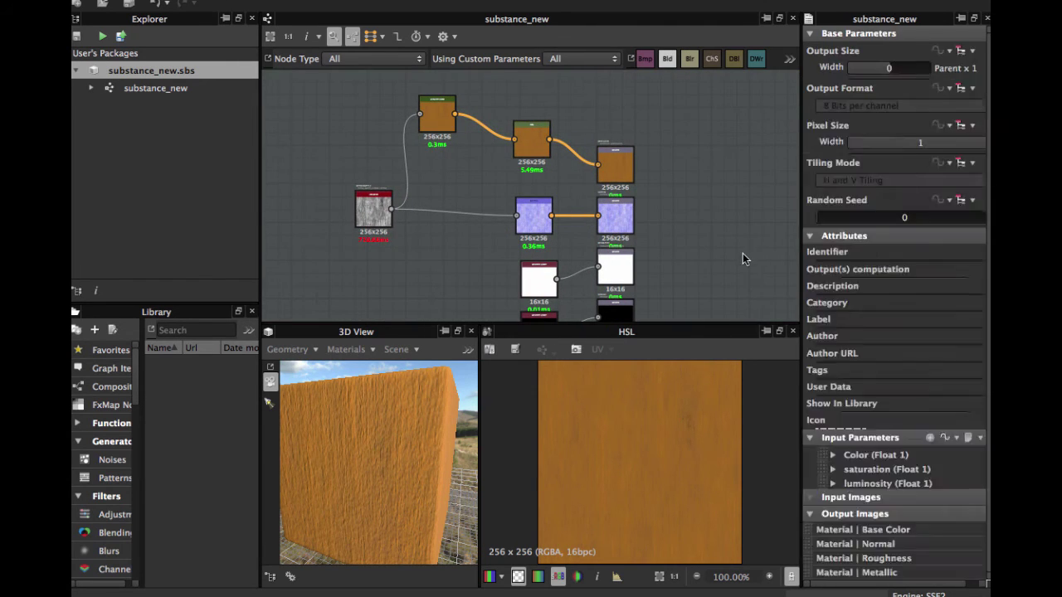
pyautogui.scroll(-5, 862, 332)
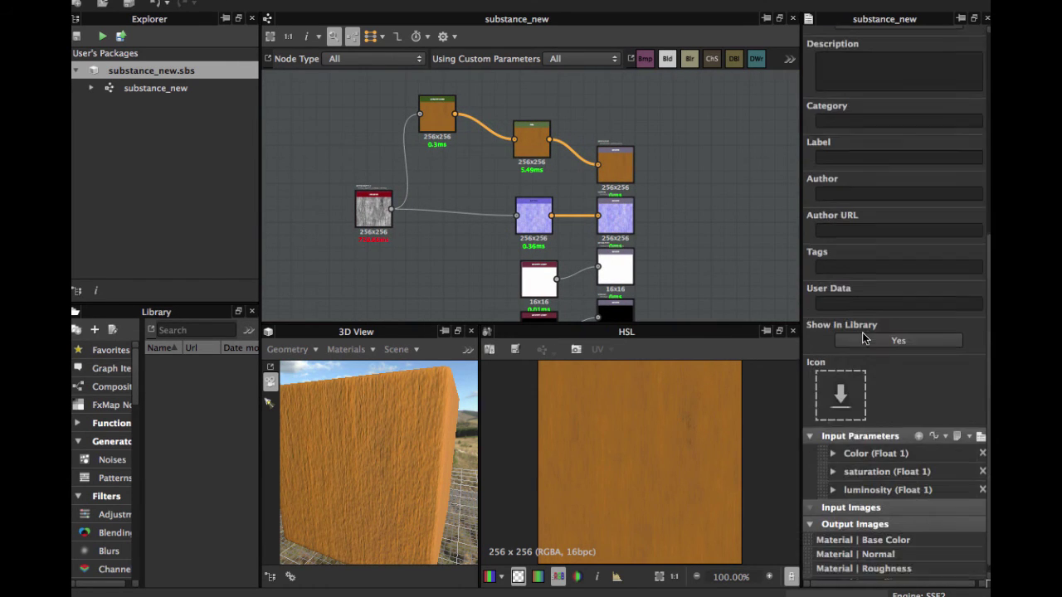
pyautogui.click(833, 444)
pyautogui.scroll(-4, 835, 447)
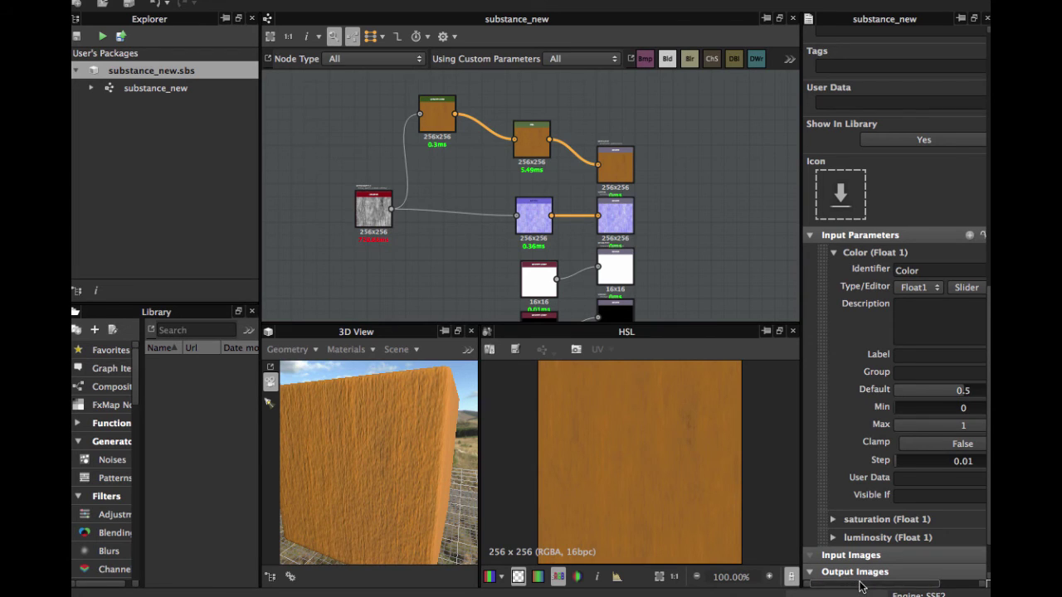
pyautogui.moveTo(851, 586); pyautogui.dragTo(889, 587)
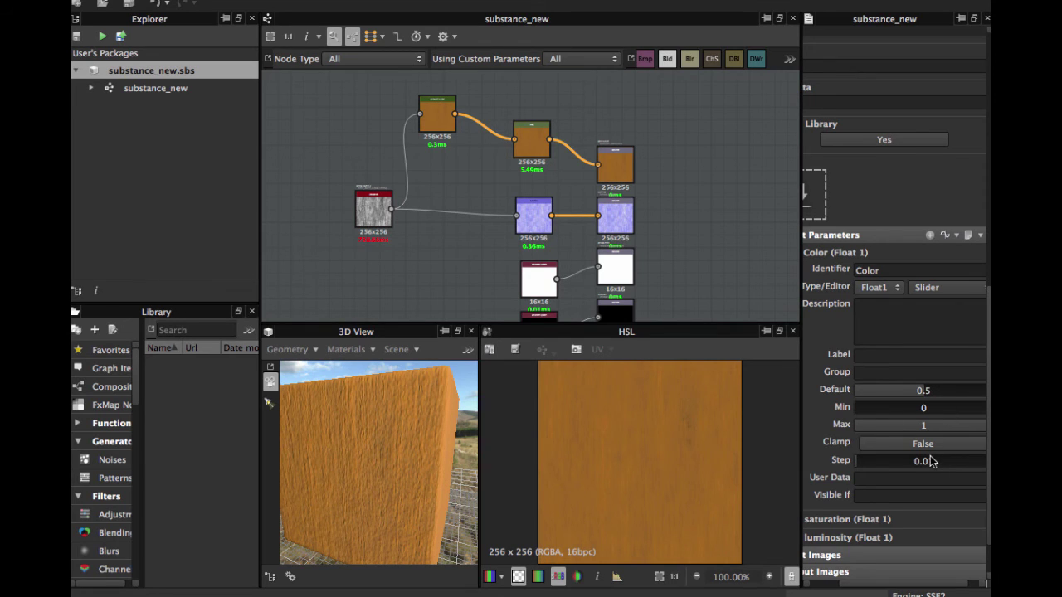
pyautogui.scroll(-1, 924, 462)
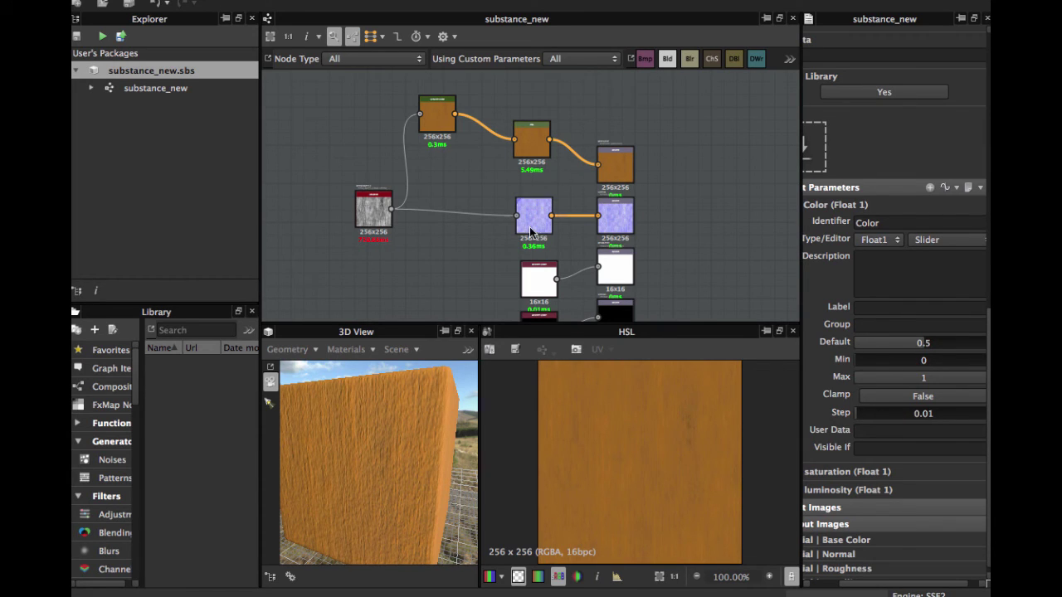
# Step: Review the graph's normal, roughness and metallic nodes and outputs alongside the Color input's settings
pyautogui.scroll(5, 530, 232)
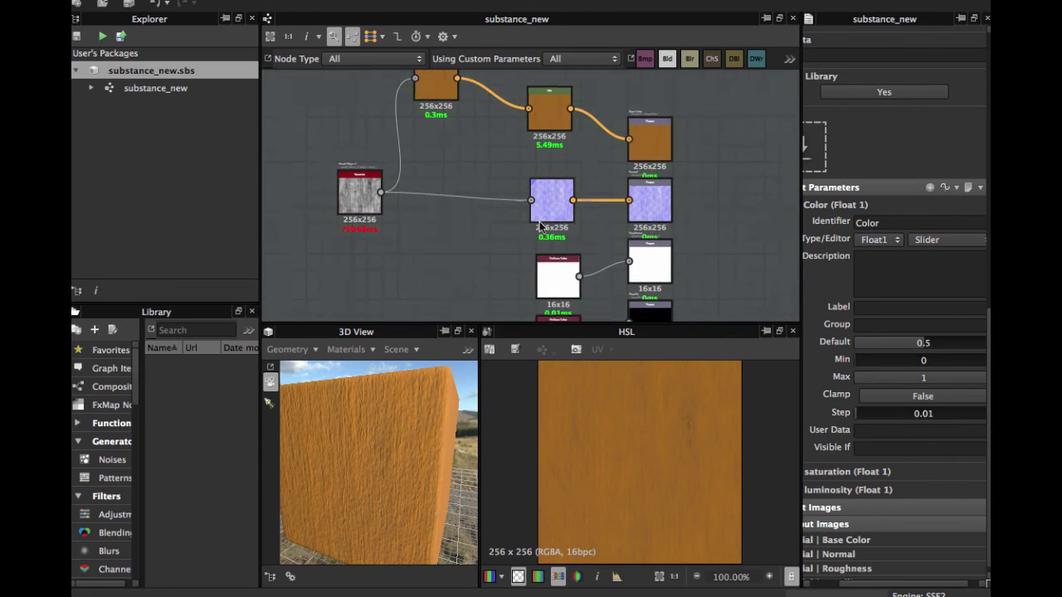
pyautogui.scroll(-6, 539, 222)
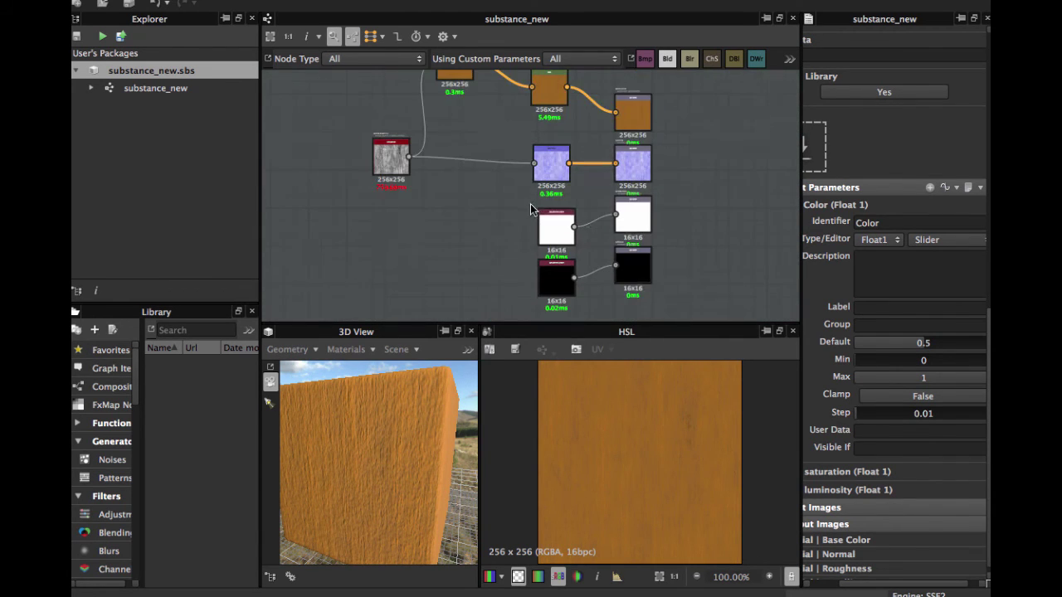
pyautogui.scroll(-1, 871, 426)
pyautogui.click(869, 438)
pyautogui.scroll(2, 861, 442)
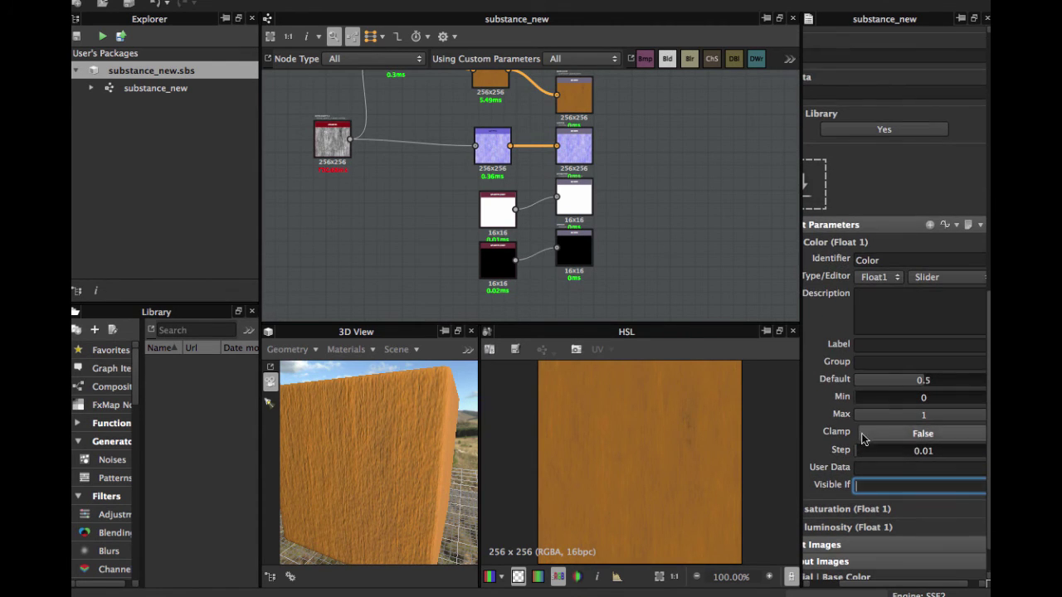
pyautogui.scroll(-2, 861, 440)
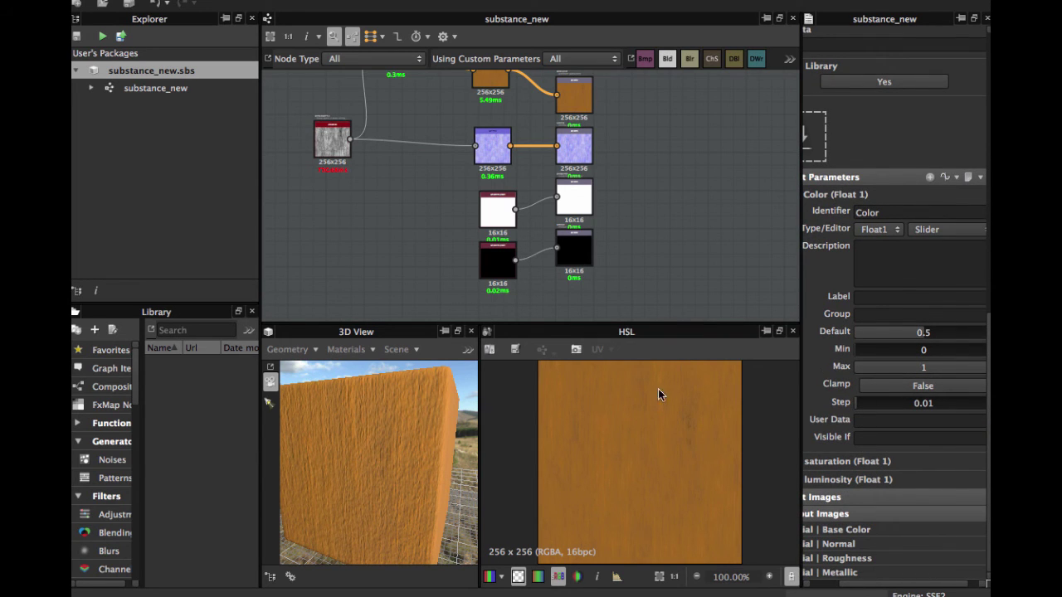
pyautogui.scroll(3, 520, 250)
pyautogui.scroll(2, 917, 452)
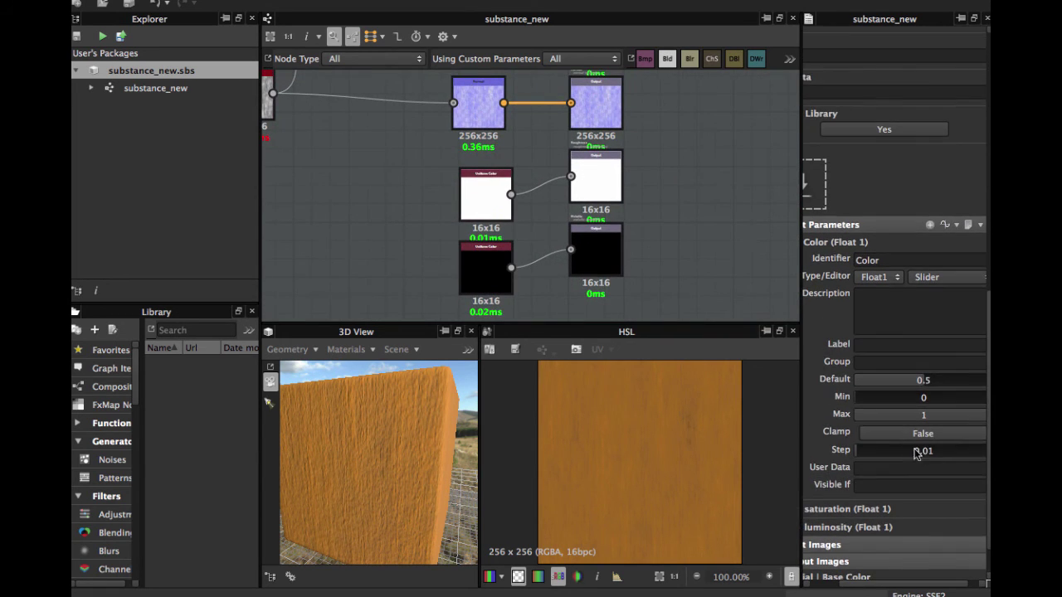
pyautogui.moveTo(583, 213); pyautogui.dragTo(730, 253, button='middle')
pyautogui.scroll(-2, 526, 241)
pyautogui.moveTo(518, 229); pyautogui.dragTo(515, 244, button='middle')
pyautogui.scroll(3, 515, 243)
pyautogui.scroll(-3, 533, 234)
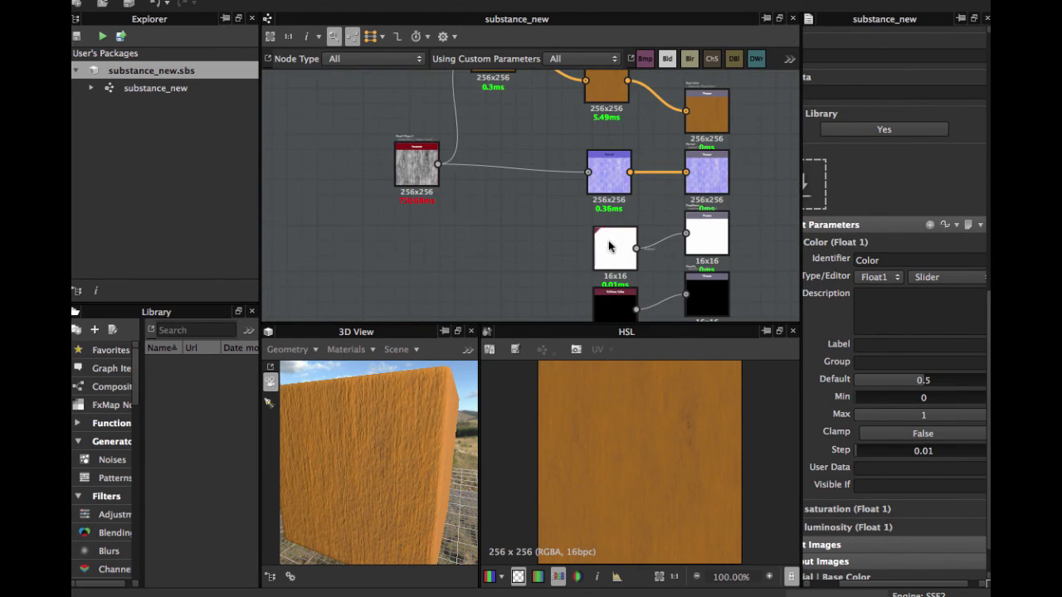
pyautogui.moveTo(739, 306); pyautogui.dragTo(644, 272, button='middle')
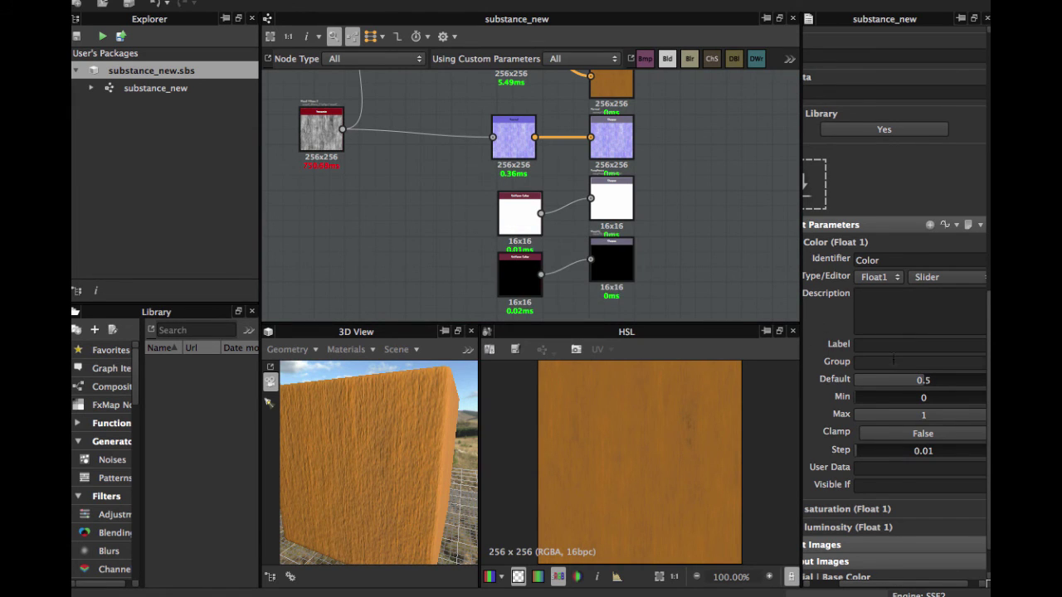
# Step: Collapse the Color input's settings in the graph's input parameters
pyautogui.scroll(-2, 894, 365)
pyautogui.scroll(5, 895, 359)
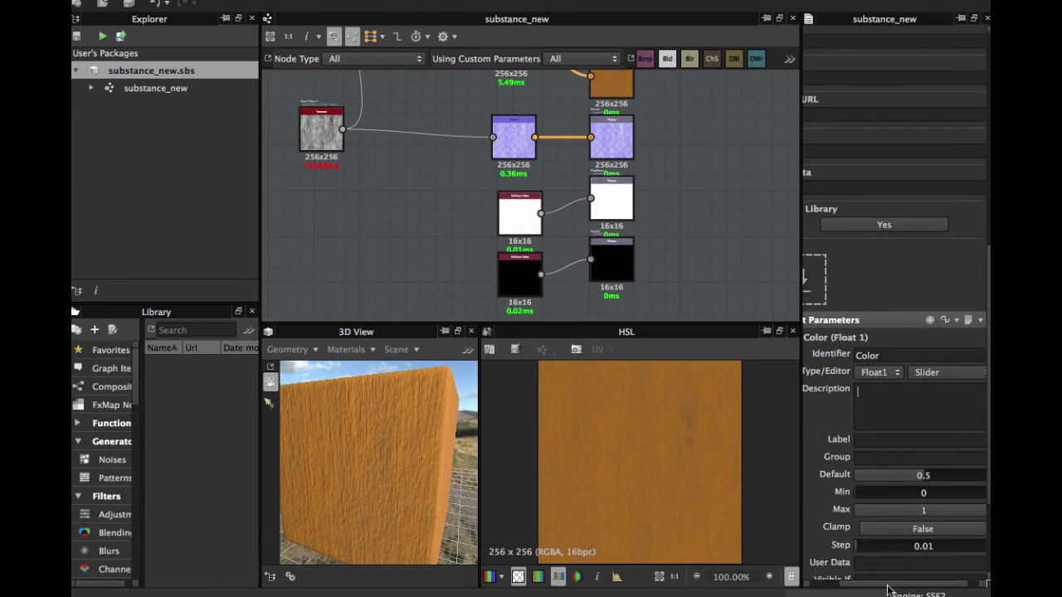
pyautogui.moveTo(871, 585); pyautogui.dragTo(848, 585)
pyautogui.click(833, 337)
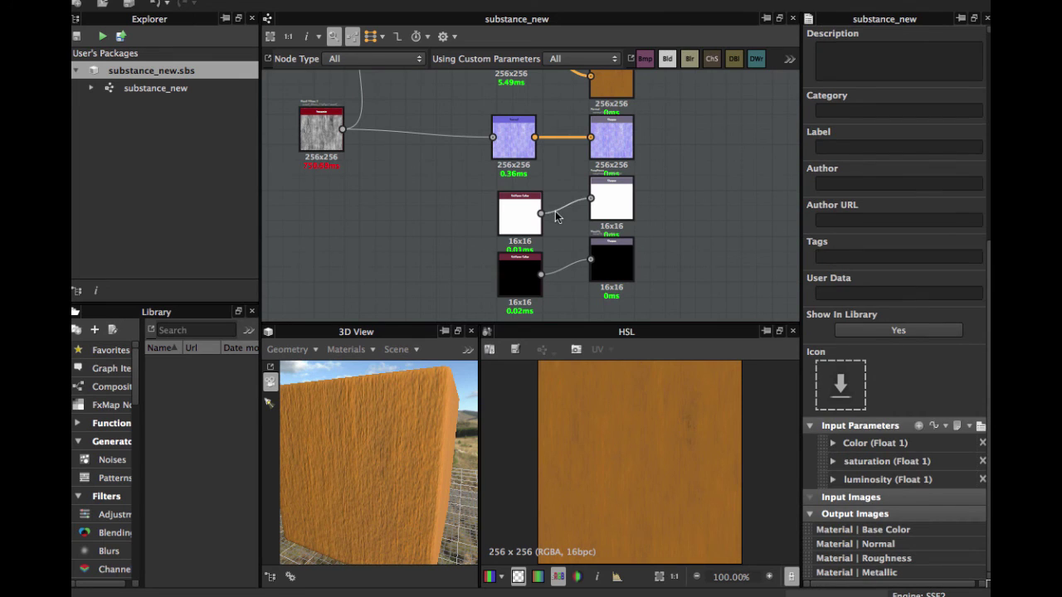
# Step: Examine the wood fiber node's links in the graph and the publishing option of the substance_new.sbs package
pyautogui.moveTo(361, 180); pyautogui.dragTo(459, 246, button='middle')
pyautogui.scroll(-2, 436, 247)
pyautogui.scroll(3, 450, 196)
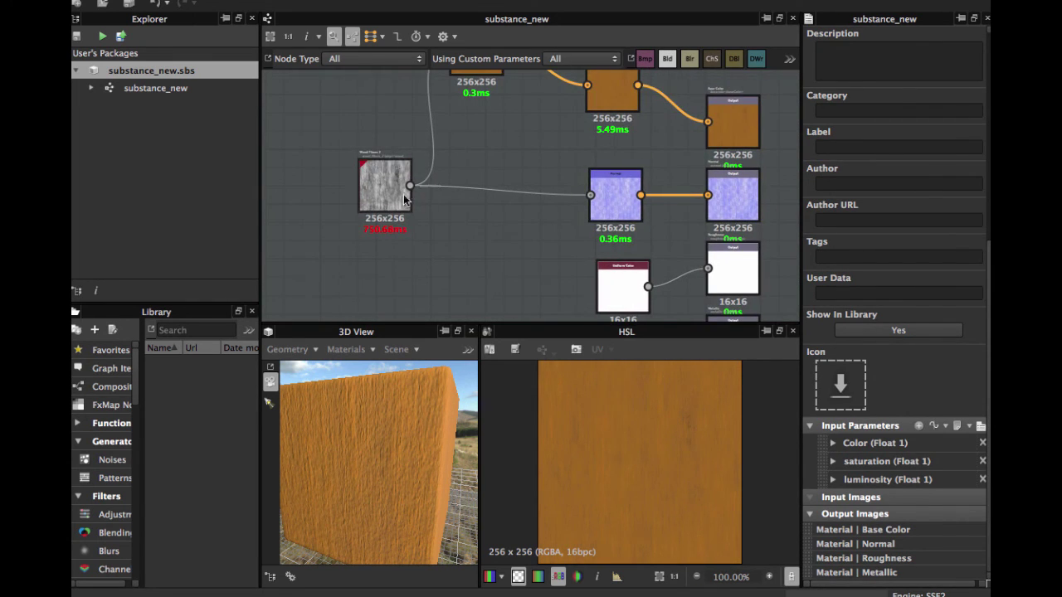
pyautogui.moveTo(403, 192); pyautogui.dragTo(438, 227, button='middle')
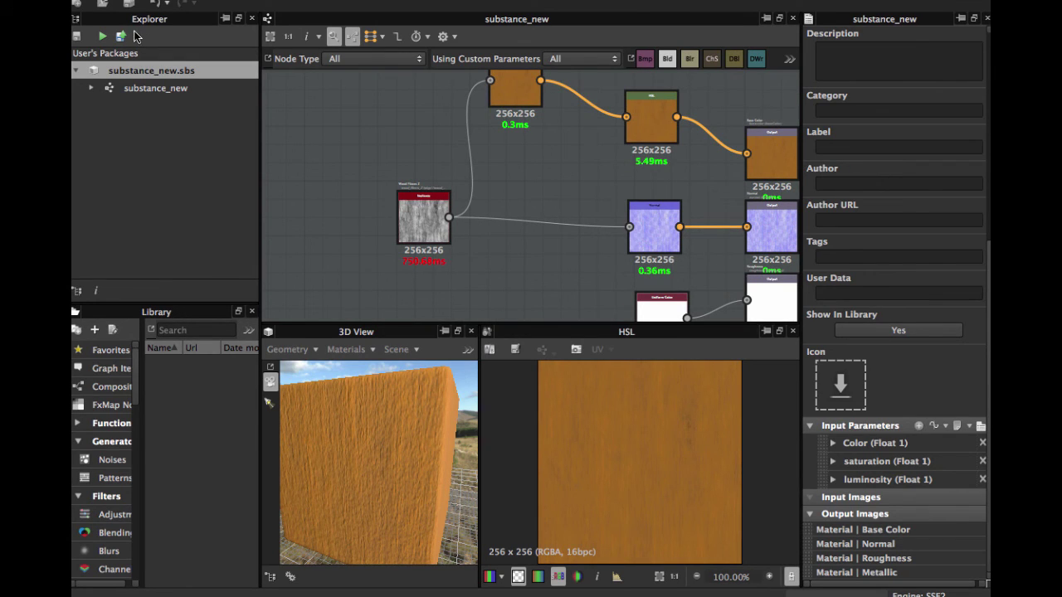
pyautogui.rightClick(126, 75)
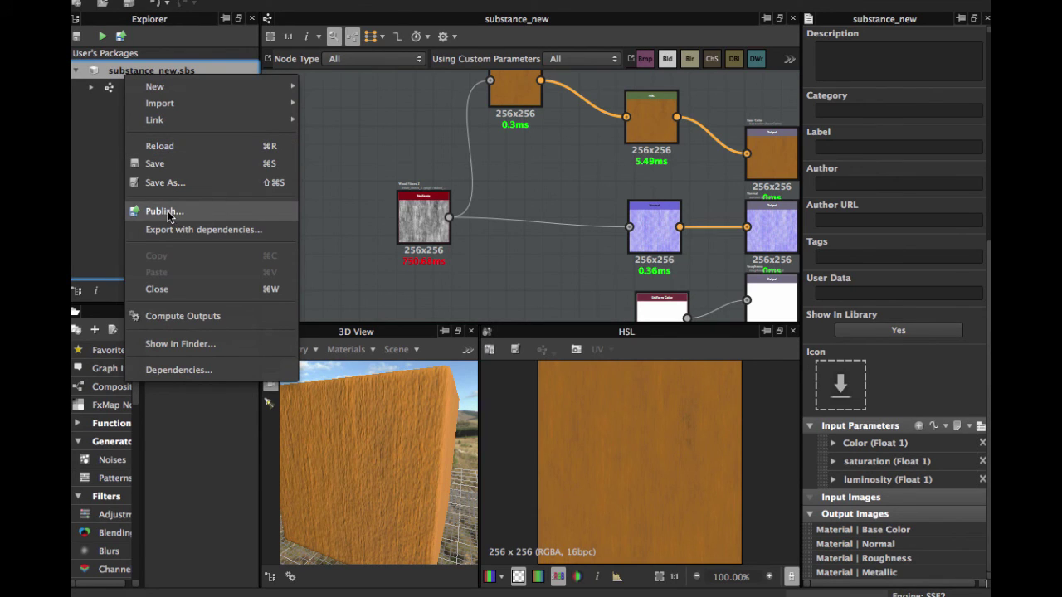
pyautogui.click(330, 211)
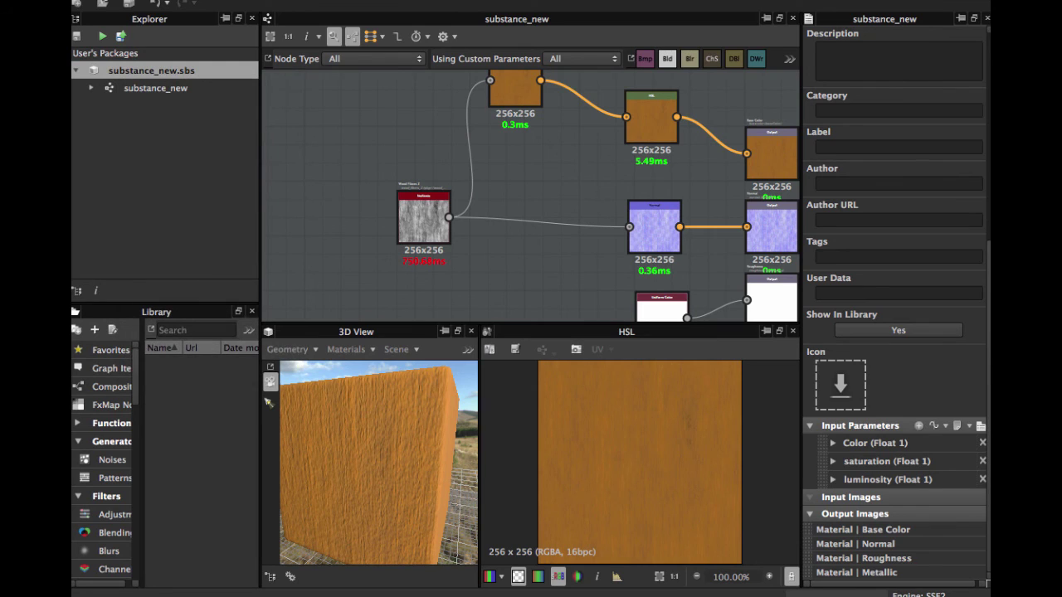
# Step: Try to place the published .sbsar file inside the substance_new graph
pyautogui.moveTo(651, 254); pyautogui.dragTo(502, 233)
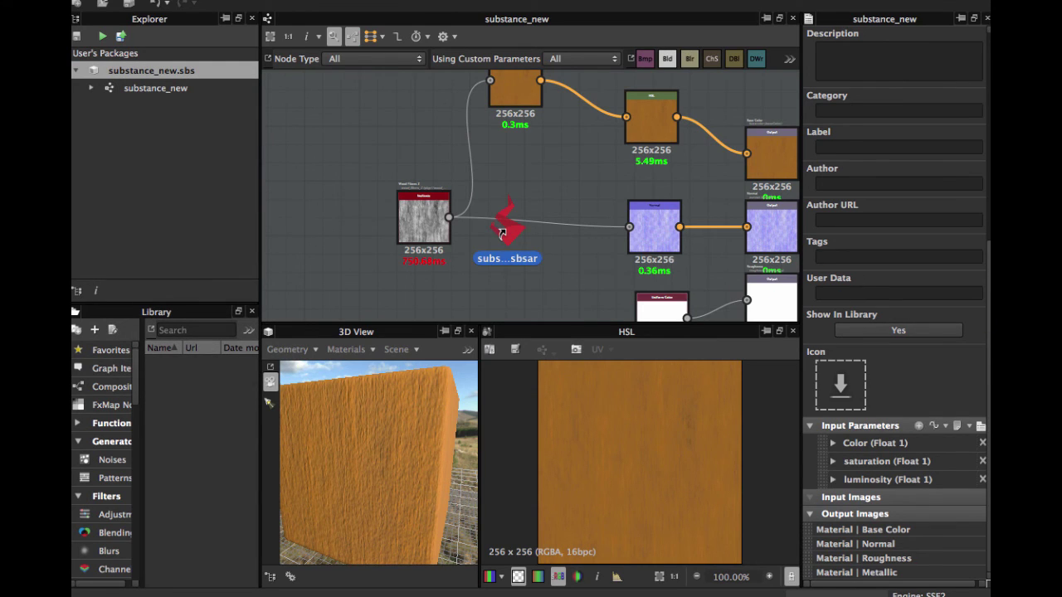
pyautogui.moveTo(502, 233); pyautogui.dragTo(502, 233)
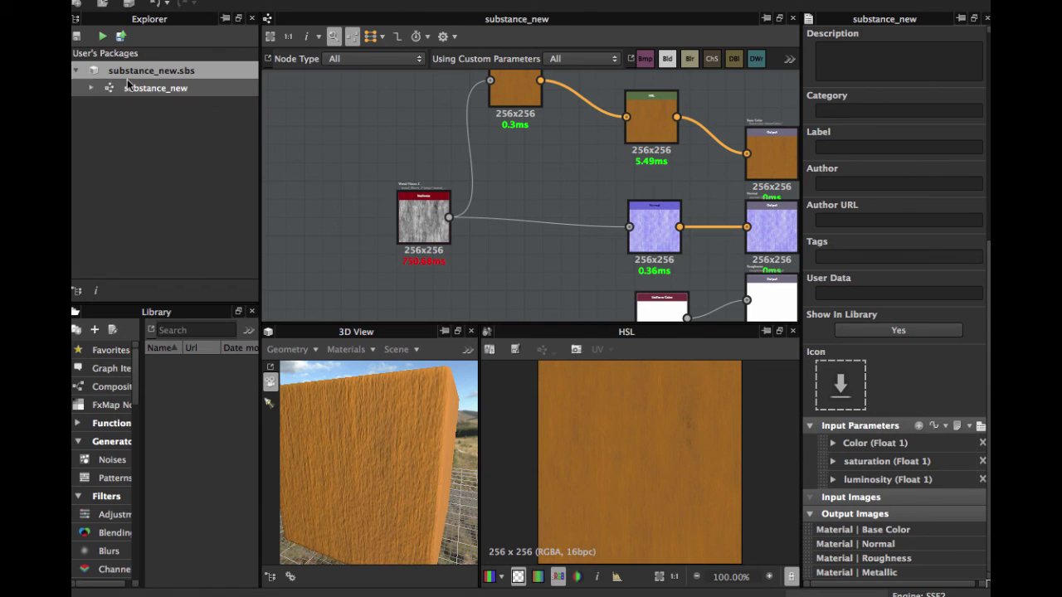
pyautogui.click(76, 70)
pyautogui.rightClick(163, 73)
pyautogui.moveTo(199, 82)
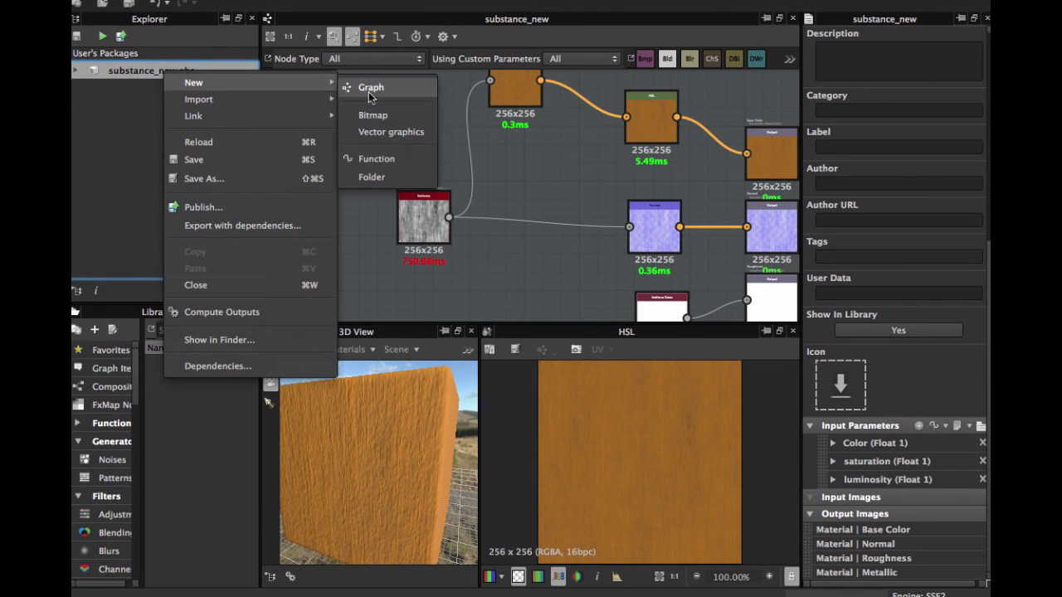
pyautogui.click(117, 93)
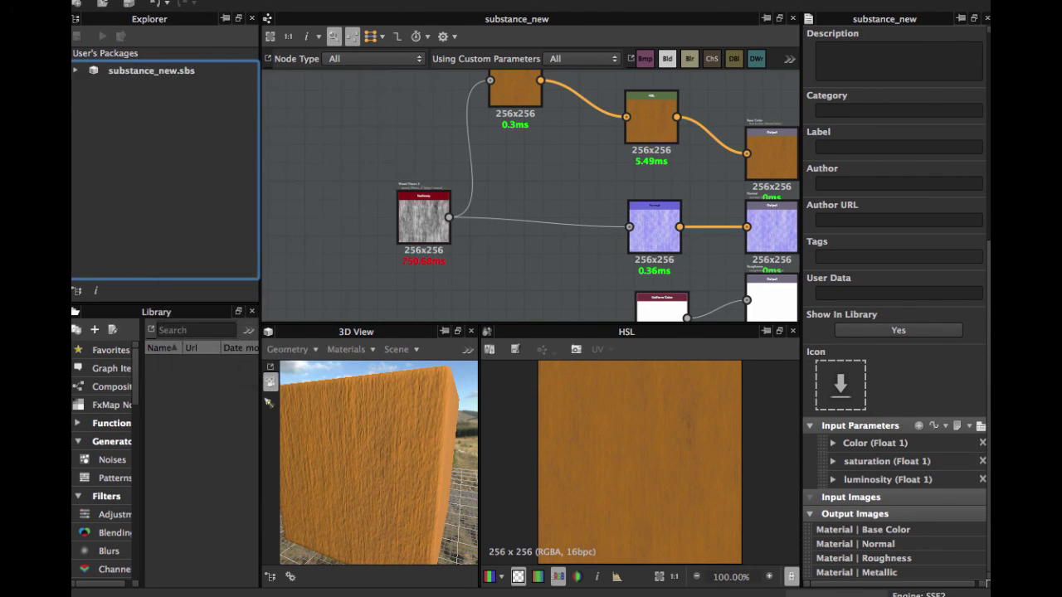
# Step: Create a new package with a Physically Based (Metallic/Roughness) graph named subatnce2
pyautogui.click(78, 1)
pyautogui.click(99, 1)
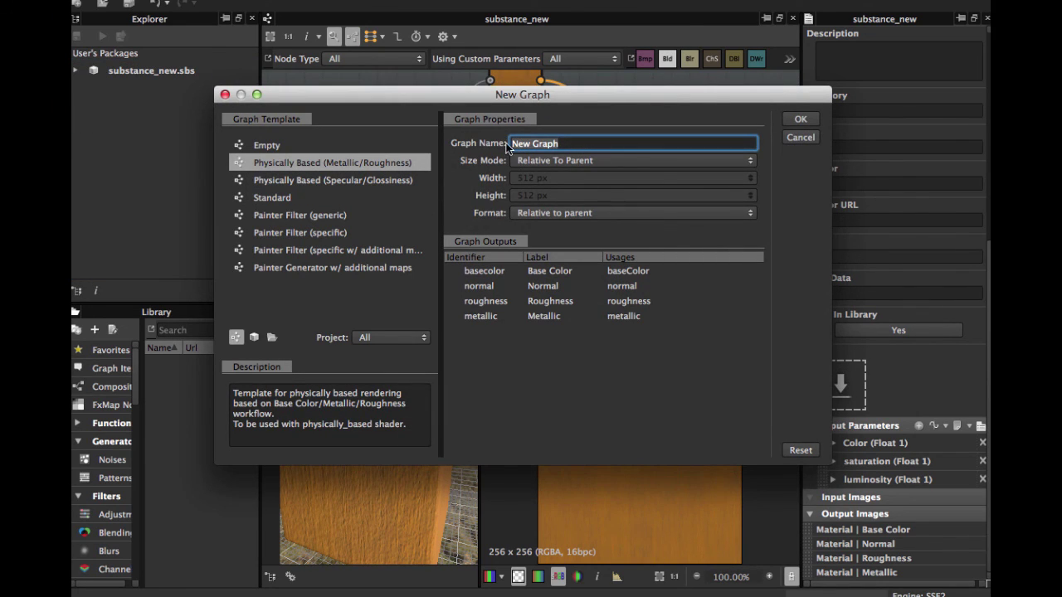
pyautogui.press('BackSpace')
pyautogui.write('subatnce2')
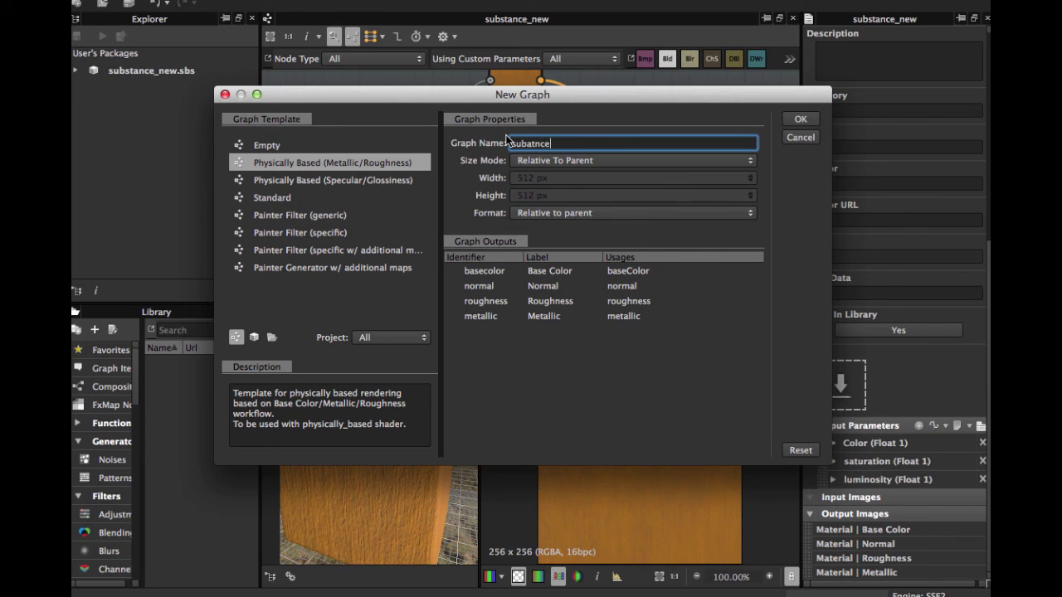
pyautogui.click(799, 119)
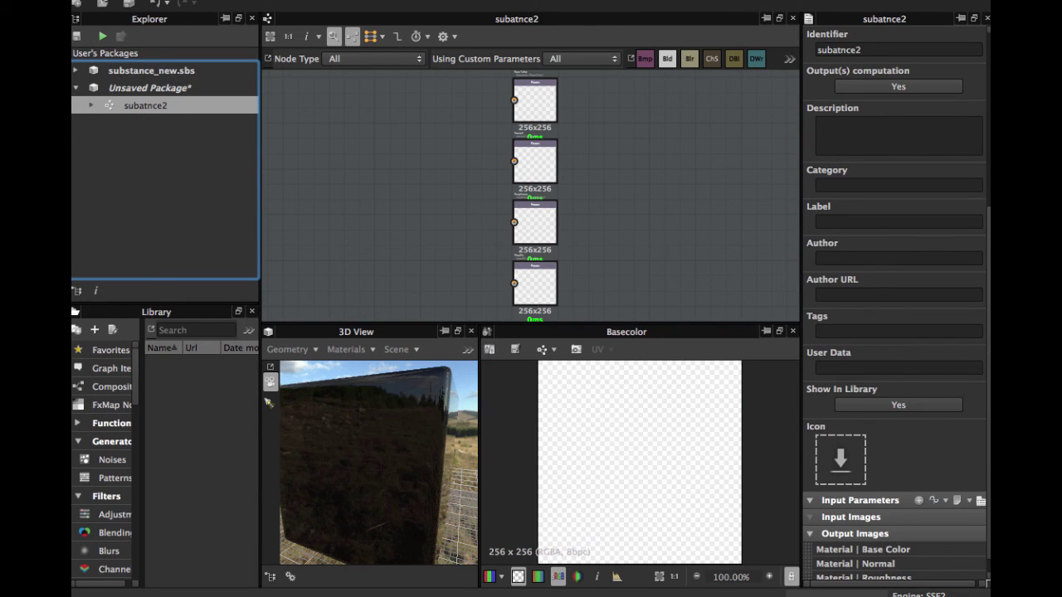
# Step: Add the published wood .sbsar file to the subatnce2 graph as an instance node beside the output nodes
pyautogui.moveTo(1061, 249); pyautogui.dragTo(358, 207)
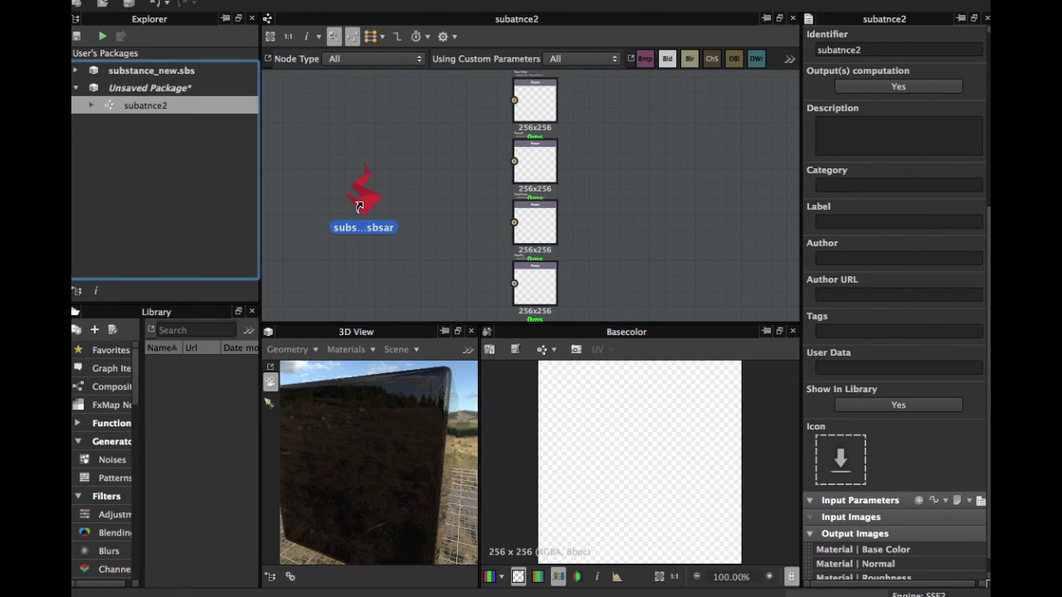
pyautogui.moveTo(358, 206); pyautogui.dragTo(359, 207)
pyautogui.scroll(2, 402, 222)
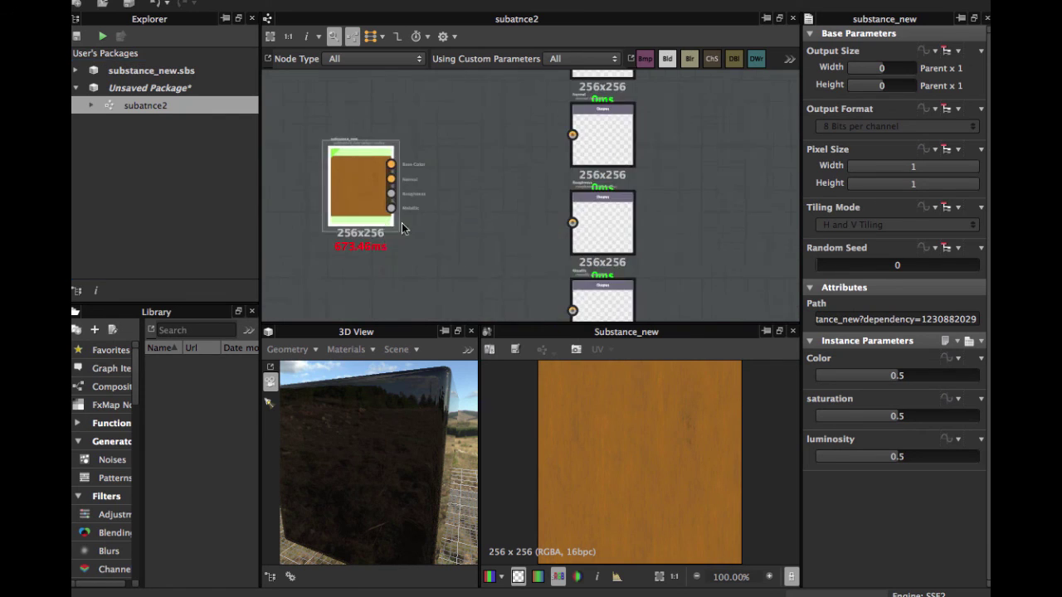
# Step: Reposition the substance_new instance node within the graph, leaving room between it and the output nodes
pyautogui.moveTo(401, 222); pyautogui.dragTo(489, 246, button='middle')
pyautogui.scroll(3, 481, 247)
pyautogui.moveTo(450, 195); pyautogui.dragTo(412, 194)
pyautogui.scroll(-1, 419, 215)
pyautogui.moveTo(432, 217); pyautogui.dragTo(428, 222, button='middle')
pyautogui.doubleClick(399, 203)
pyautogui.scroll(-2, 629, 461)
pyautogui.scroll(1, 629, 461)
pyautogui.moveTo(491, 166); pyautogui.dragTo(528, 161, button='middle')
pyautogui.moveTo(442, 182); pyautogui.dragTo(410, 181)
pyautogui.scroll(-1, 441, 204)
# Step: Connect the instance node's base color, normal, roughness and metallic outputs to the matching output nodes and check the wood in 3D
pyautogui.moveTo(450, 203); pyautogui.dragTo(371, 230, button='middle')
pyautogui.scroll(-3, 467, 198)
pyautogui.moveTo(456, 204)
pyautogui.mouseDown(button='middle')
pyautogui.moveTo(458, 241)
pyautogui.moveTo(465, 213)
pyautogui.mouseUp(button='middle')
pyautogui.scroll(2, 463, 209)
pyautogui.moveTo(443, 195); pyautogui.dragTo(668, 78)
pyautogui.moveTo(441, 482); pyautogui.dragTo(398, 369)
pyautogui.moveTo(409, 229); pyautogui.dragTo(323, 185)
pyautogui.moveTo(406, 215); pyautogui.dragTo(429, 211, button='middle')
pyautogui.scroll(-3, 520, 239)
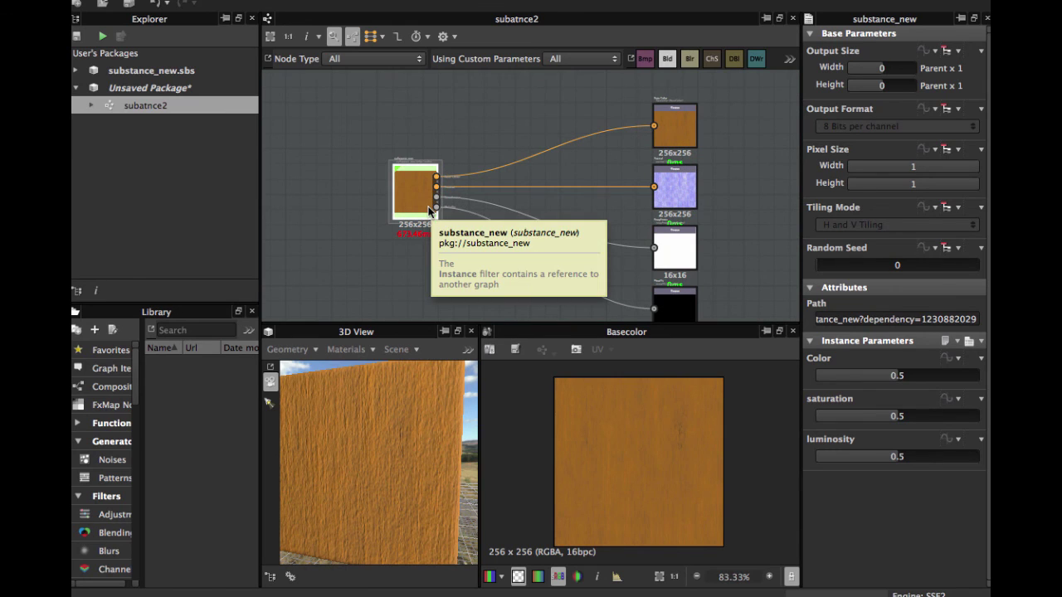
# Step: Delete all the connections between the substance_new instance node and the four output nodes
pyautogui.scroll(2, 414, 195)
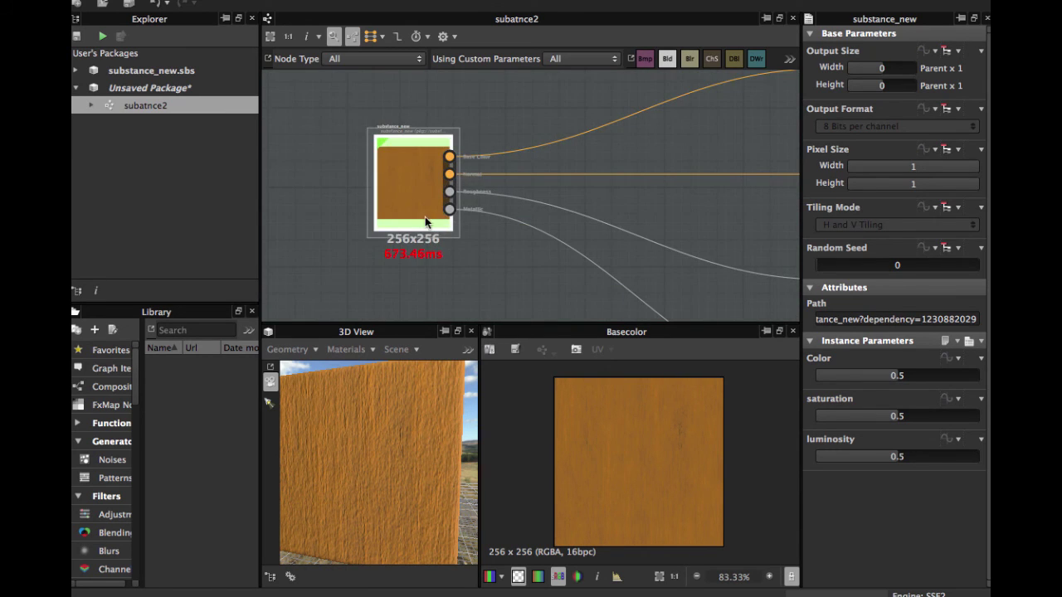
pyautogui.scroll(-1, 465, 241)
pyautogui.moveTo(462, 227); pyautogui.dragTo(428, 202, button='middle')
pyautogui.moveTo(468, 129); pyautogui.dragTo(477, 261)
pyautogui.press('Delete')
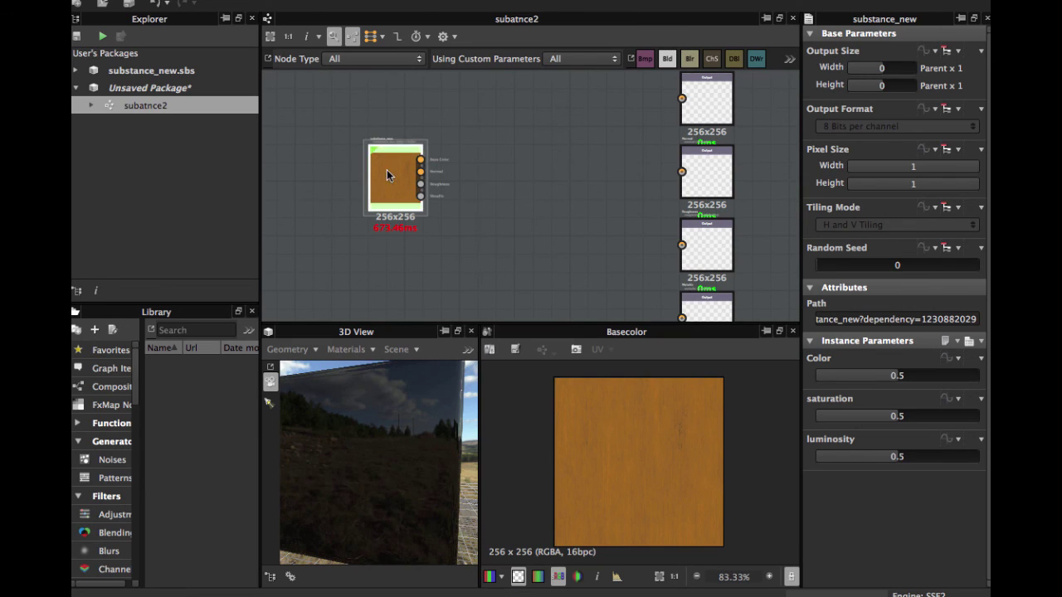
pyautogui.scroll(2, 387, 169)
pyautogui.scroll(-1, 452, 207)
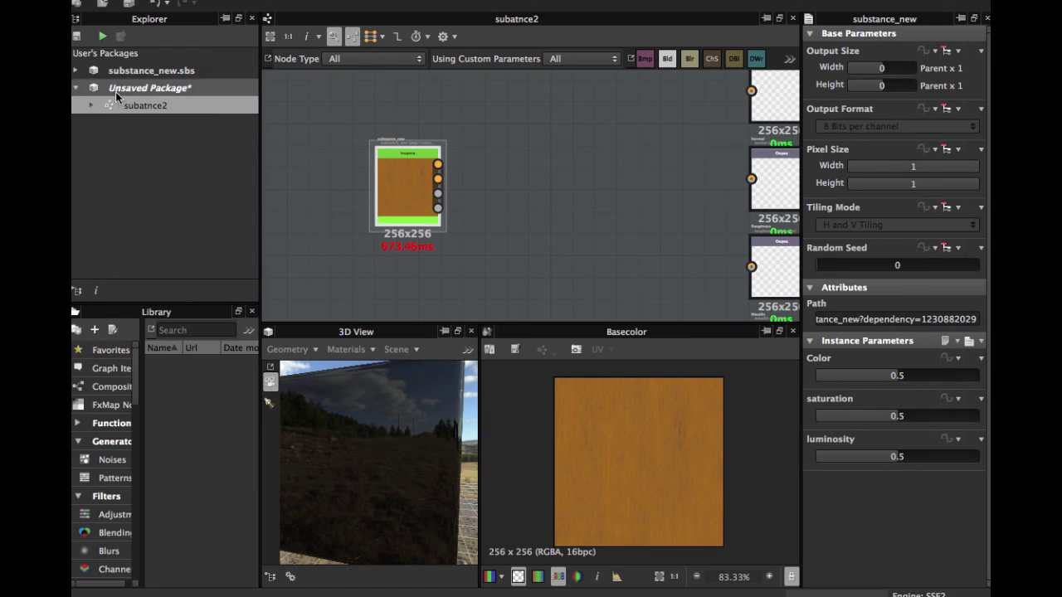
# Step: Collapse the unsaved package and open the original substance_new graph from the substance_new.sbs package
pyautogui.click(125, 72)
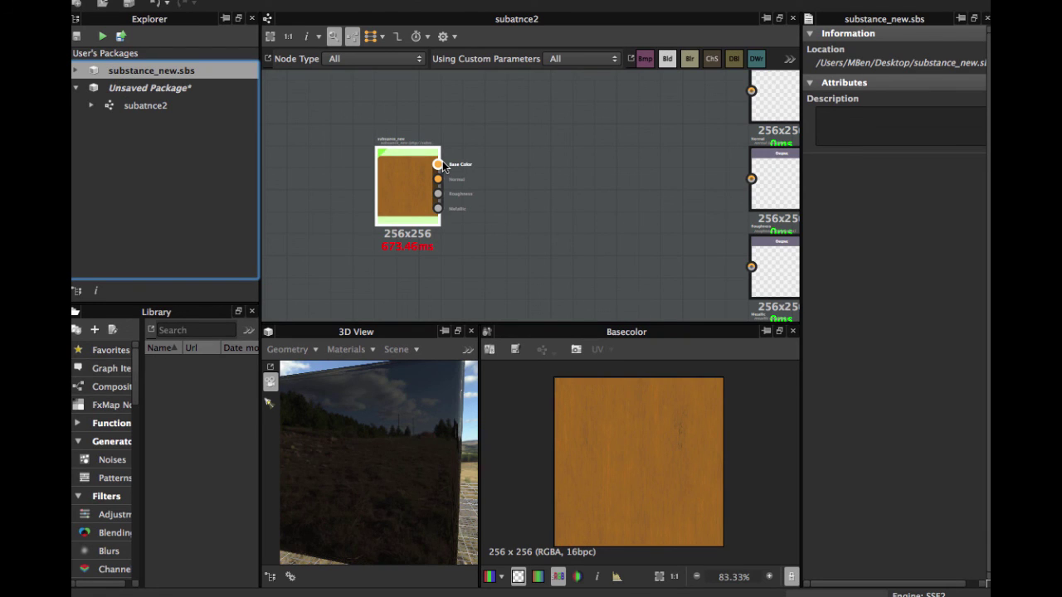
pyautogui.scroll(2, 442, 161)
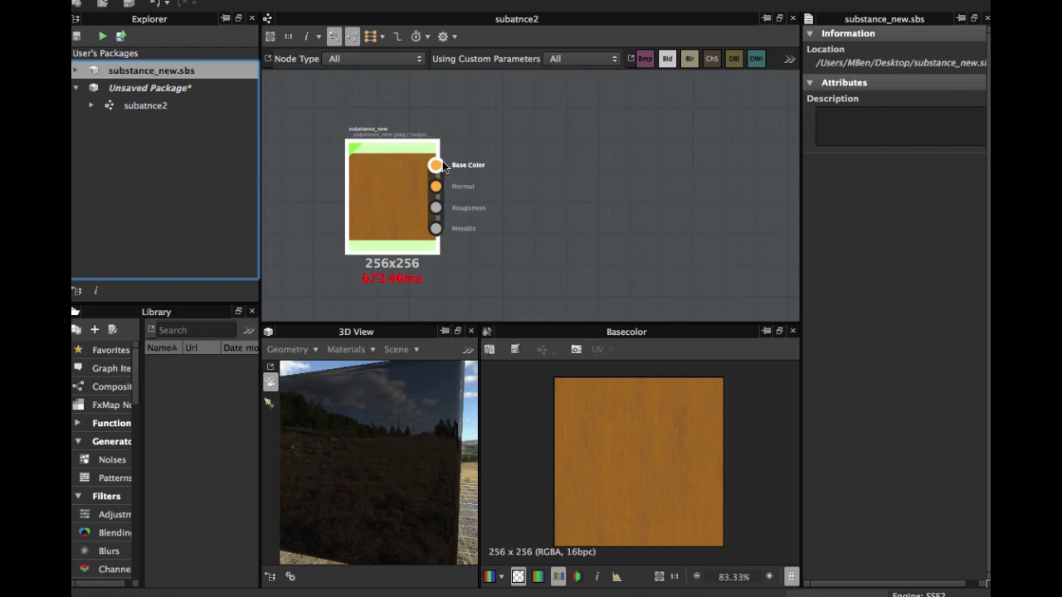
pyautogui.click(76, 86)
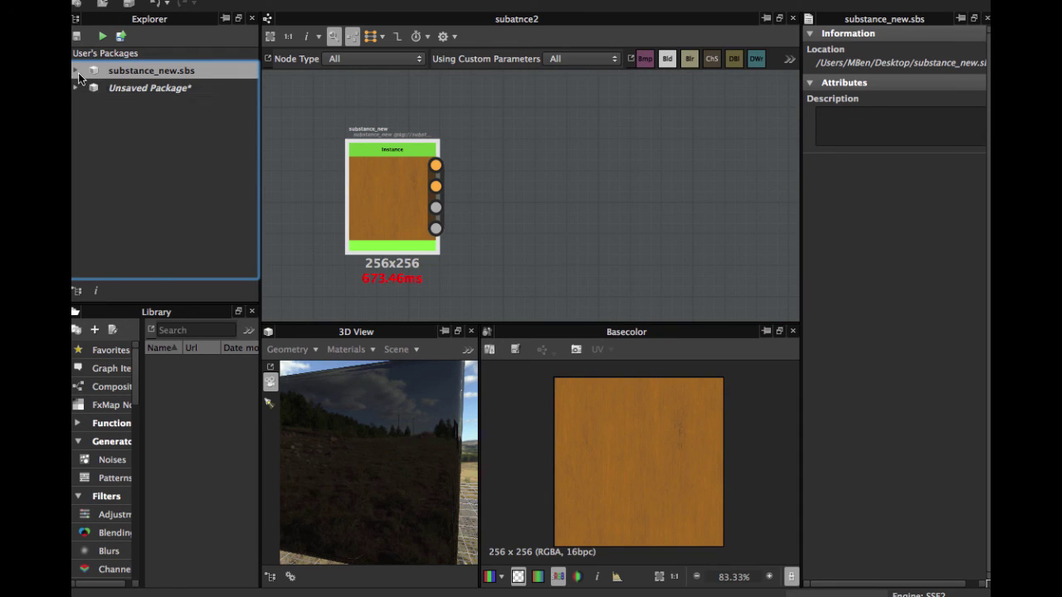
pyautogui.click(76, 70)
pyautogui.doubleClick(159, 88)
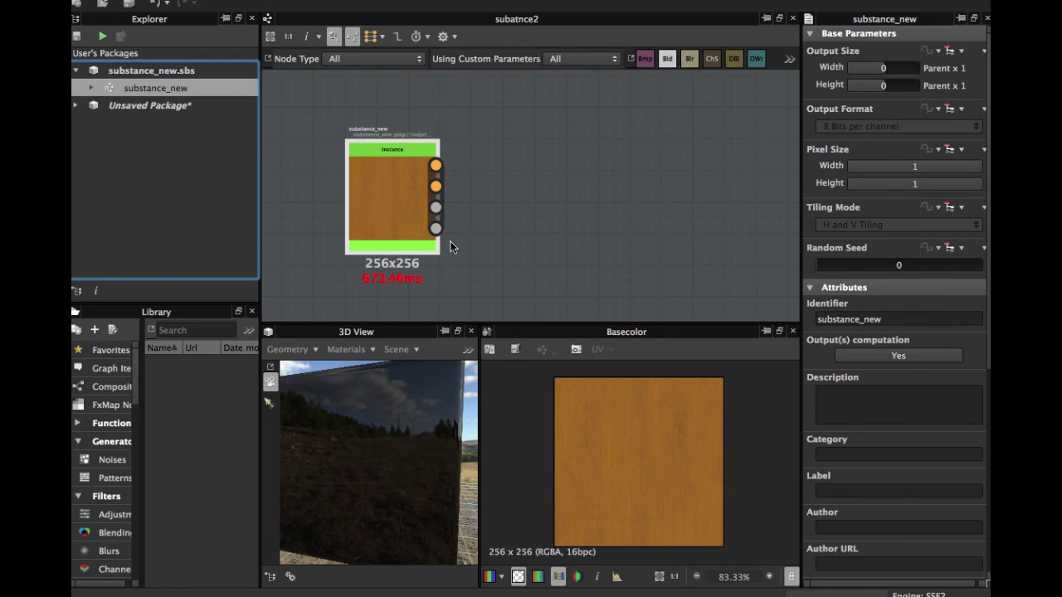
# Step: Examine the original graph's wood fiber node and its links through the color, normal, roughness and metallic nodes
pyautogui.scroll(-2, 446, 240)
pyautogui.scroll(5, 446, 240)
pyautogui.moveTo(444, 242); pyautogui.dragTo(342, 277, button='middle')
pyautogui.scroll(-2, 414, 257)
pyautogui.moveTo(416, 256); pyautogui.dragTo(537, 274, button='middle')
pyautogui.scroll(2, 436, 234)
pyautogui.moveTo(422, 197); pyautogui.dragTo(343, 196)
pyautogui.scroll(-2, 427, 225)
pyautogui.moveTo(442, 228); pyautogui.dragTo(383, 247, button='middle')
pyautogui.scroll(-2, 399, 247)
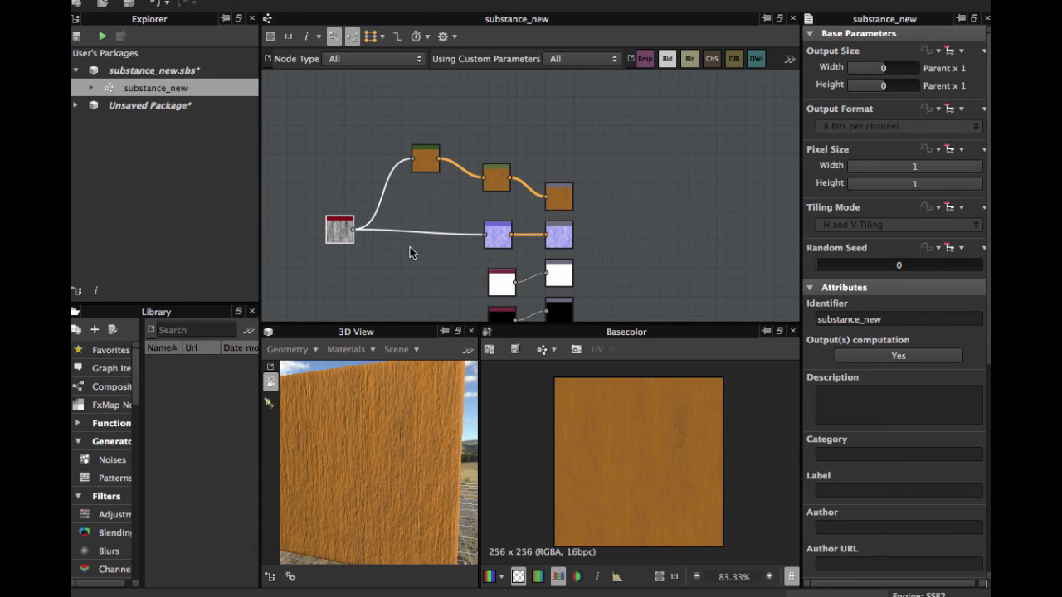
pyautogui.scroll(3, 410, 253)
pyautogui.scroll(-2, 412, 234)
pyautogui.moveTo(415, 234); pyautogui.dragTo(443, 204, button='middle')
pyautogui.scroll(2, 464, 195)
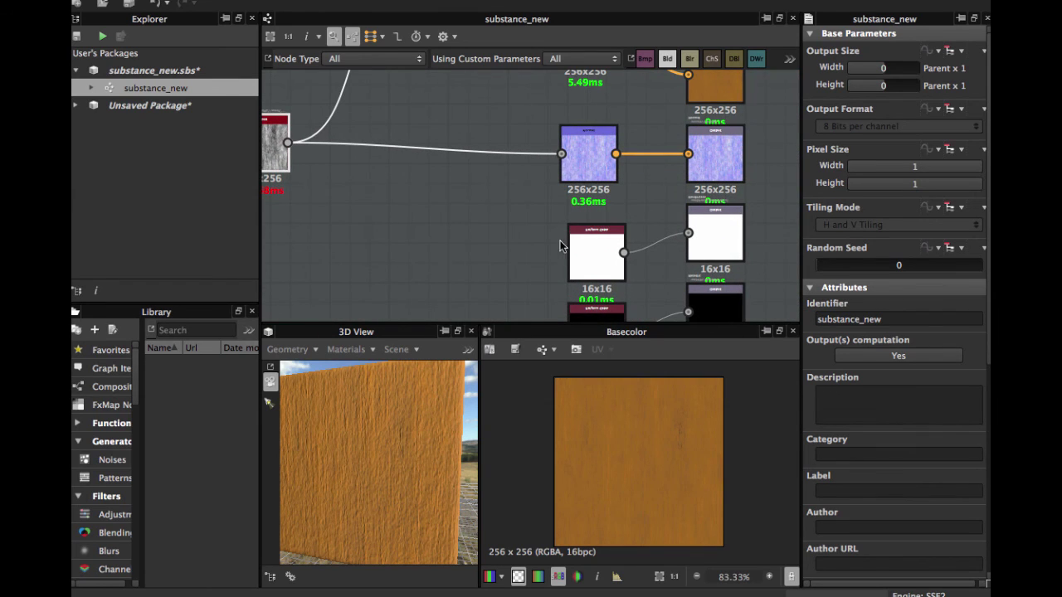